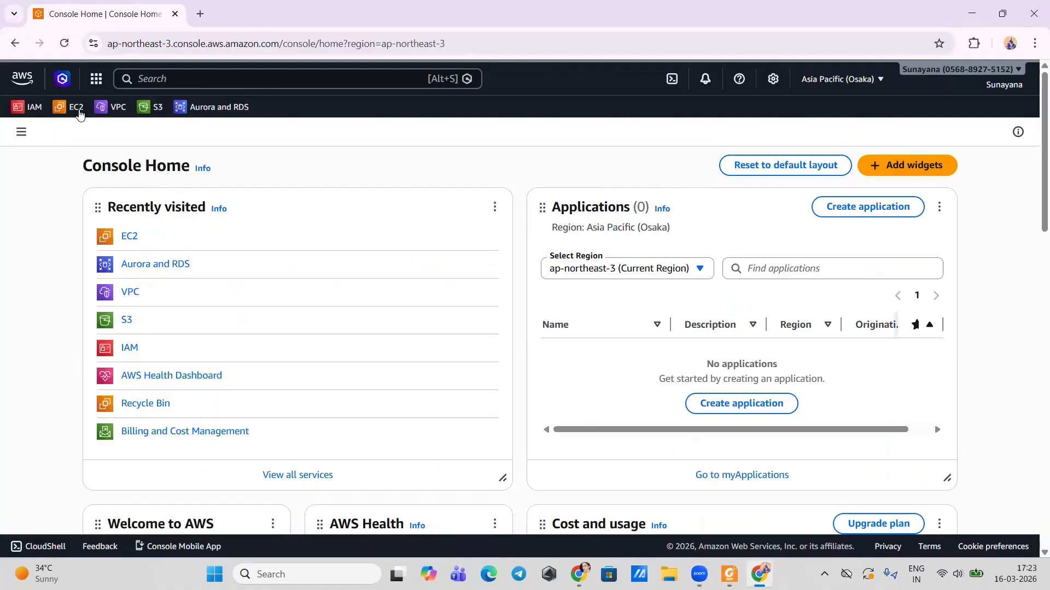
Step: Open the EC2 dashboard for the Asia Pacific (Osaka) region from the favorites bar
click(76, 109)
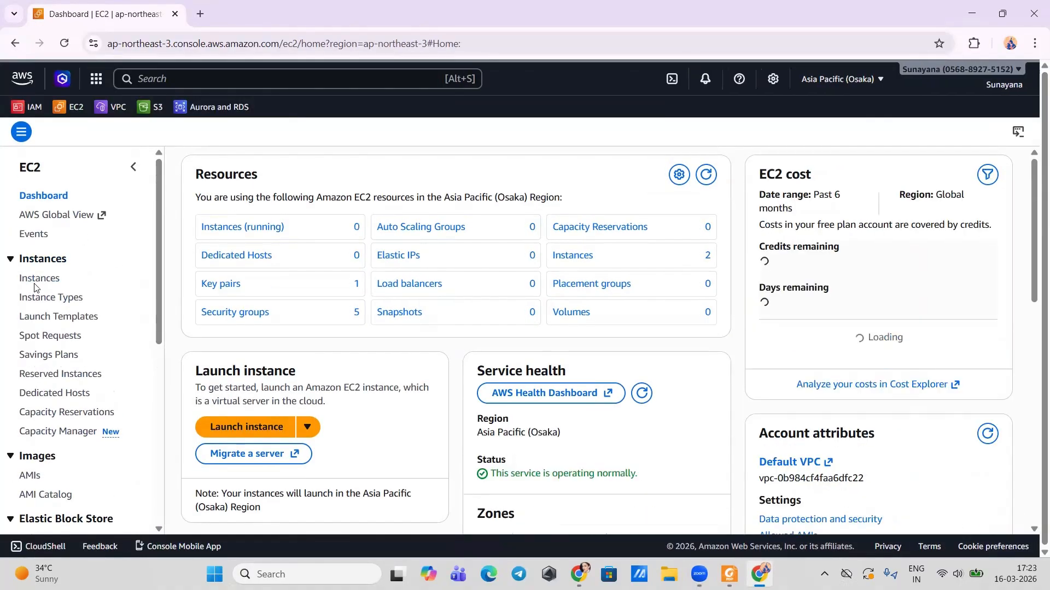
Step: Start launching a new EC2 instance and give it a name
click(41, 283)
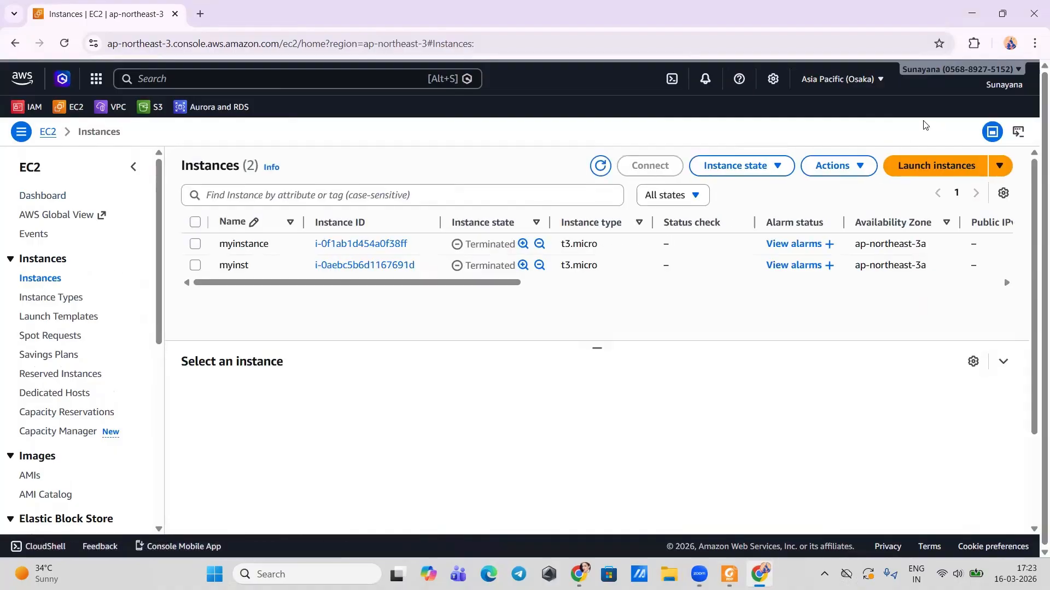
click(904, 160)
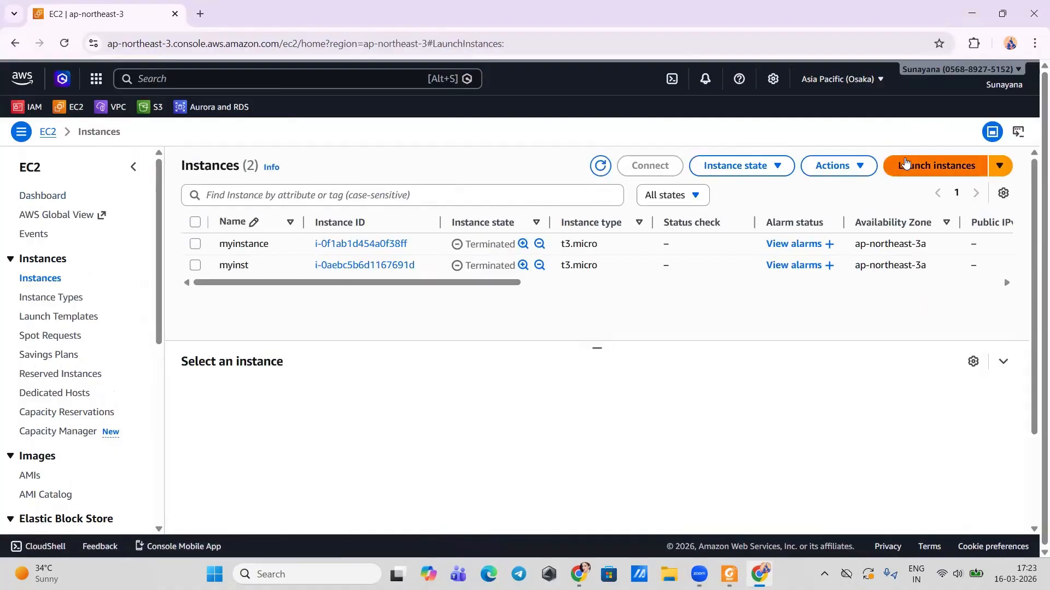
click(303, 332)
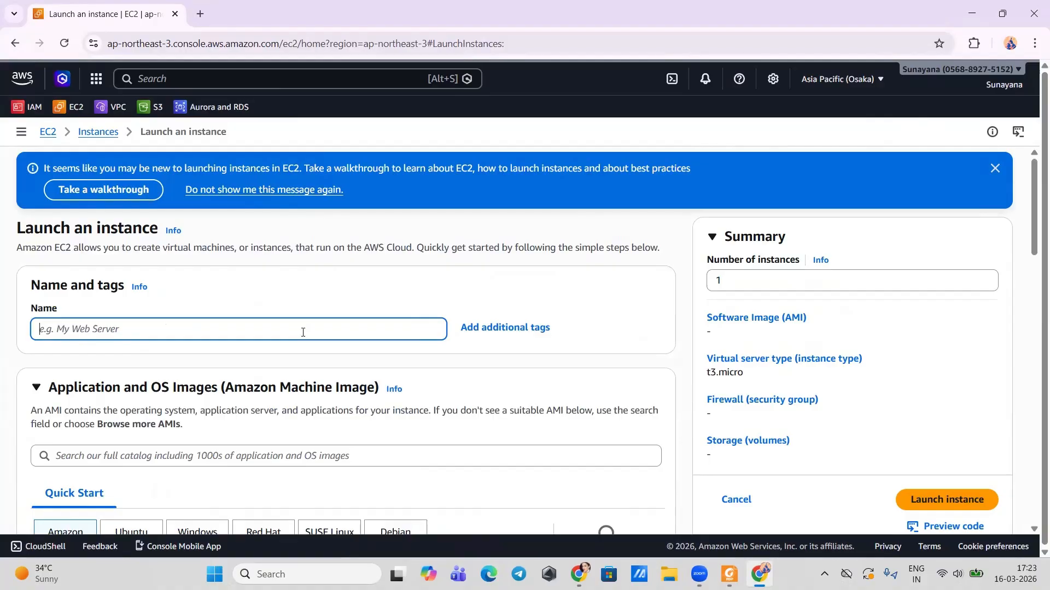
text(mynewinsta)
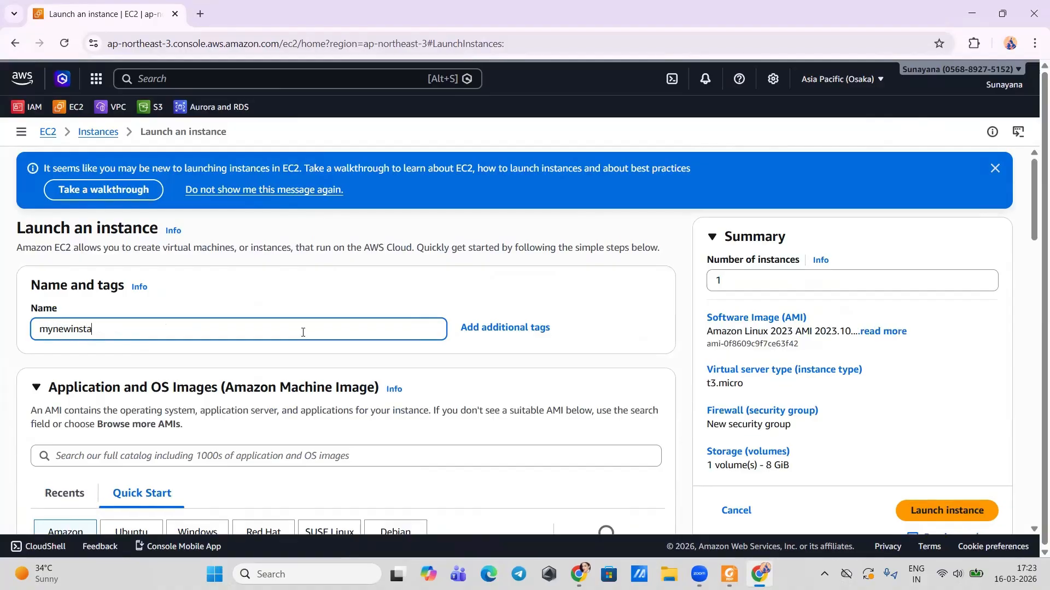
scroll(303, 332, down, 10)
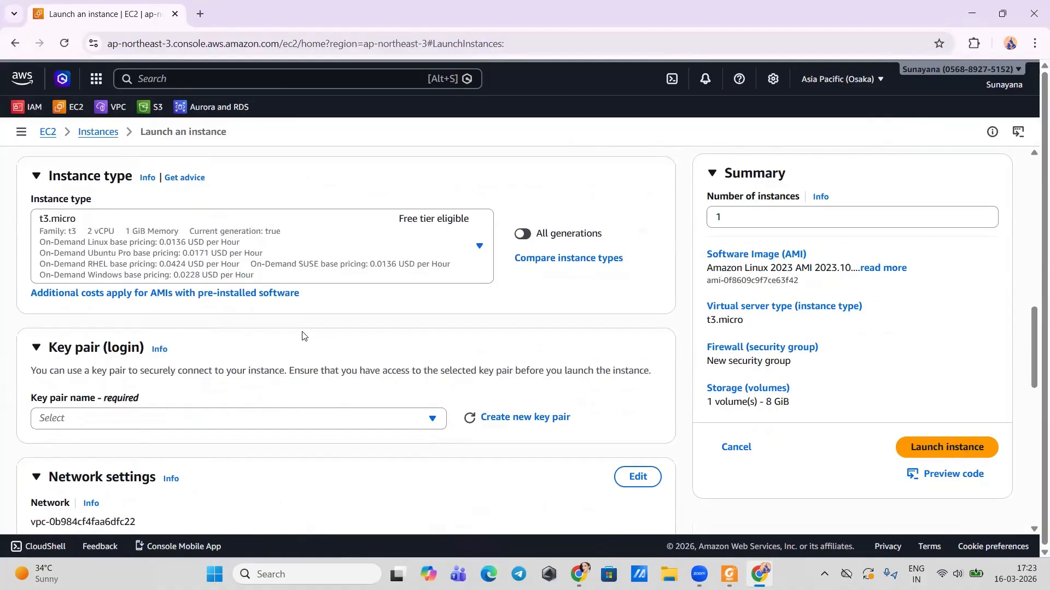
Step: Use the pqr key pair and the existing launch-wizard-1 security group
click(118, 417)
click(105, 388)
scroll(106, 395, down, 7)
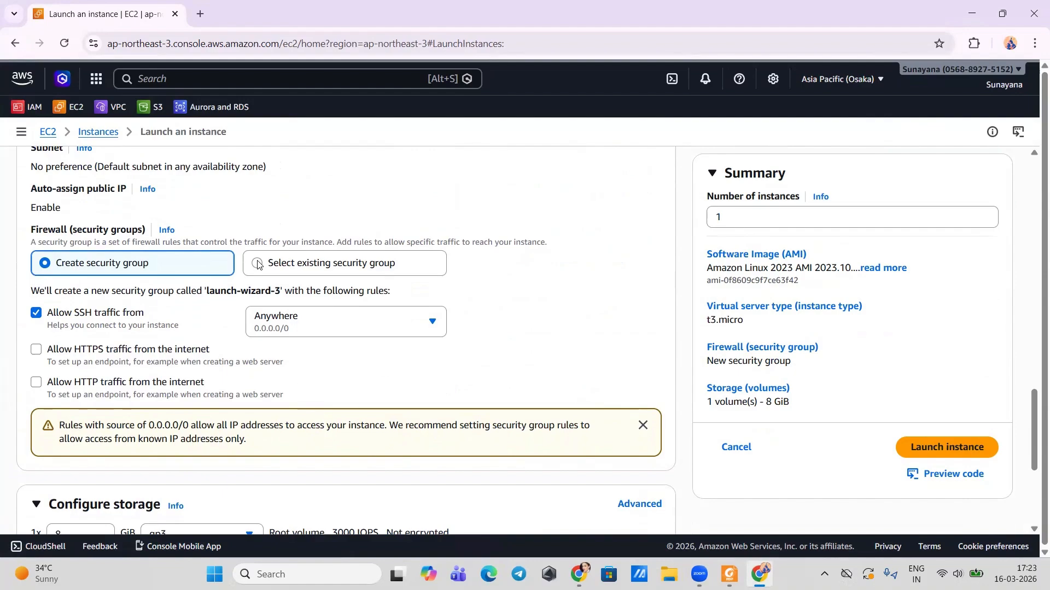
click(258, 264)
click(145, 312)
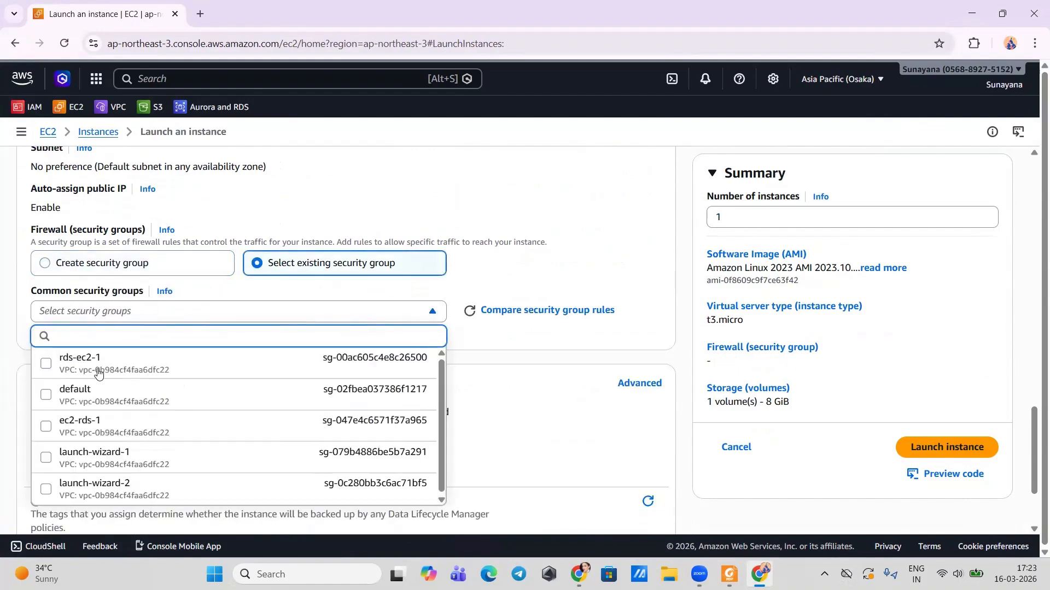
click(46, 458)
Step: Launch the t3.micro Amazon Linux 2023 instance
scroll(164, 404, down, 3)
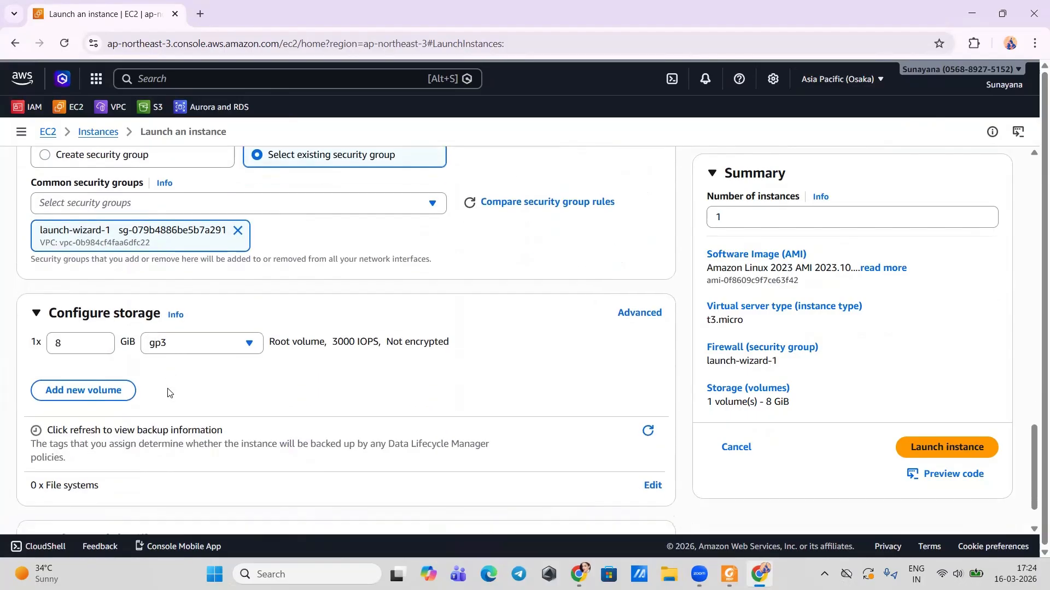
scroll(169, 388, up, 3)
scroll(168, 388, up, 2)
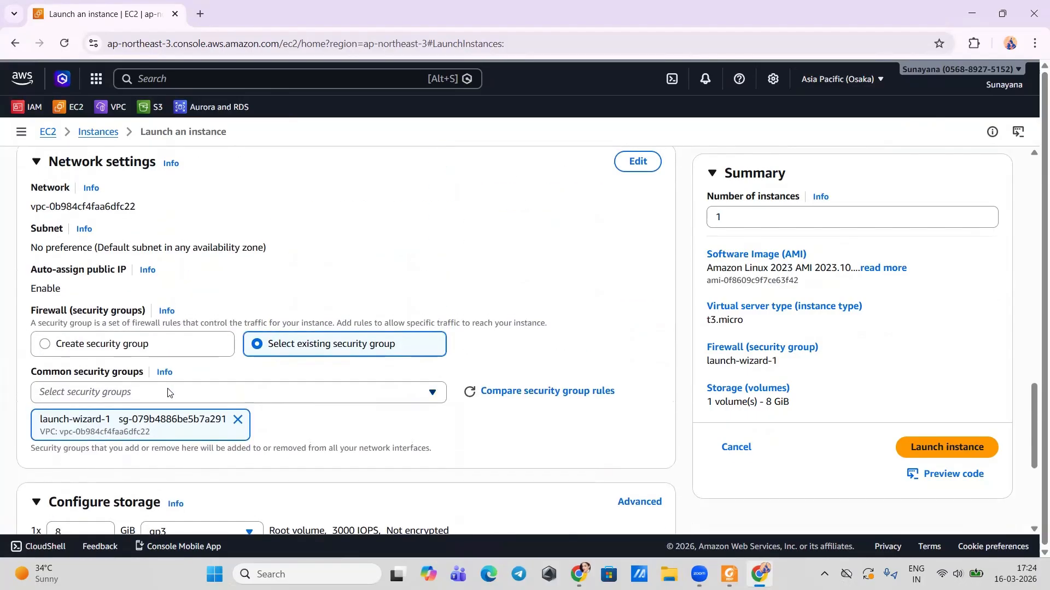
scroll(940, 511, down, 5)
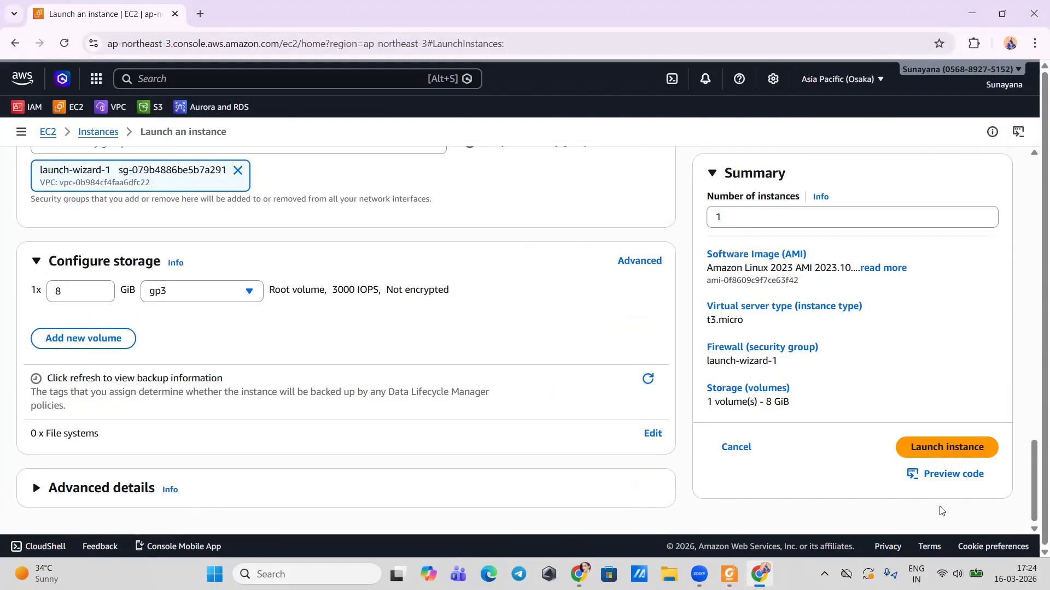
click(914, 444)
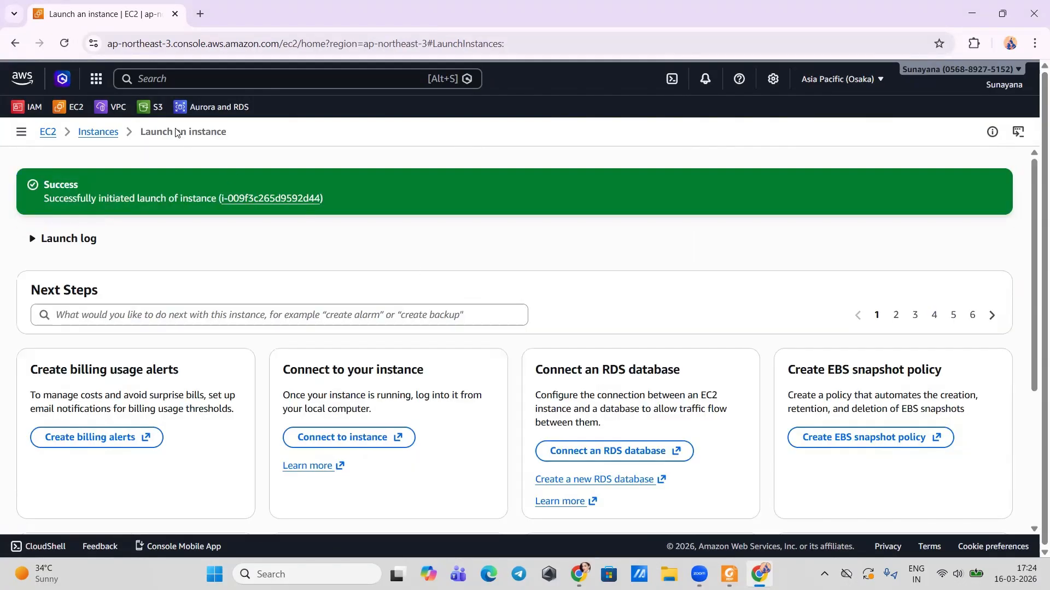
click(184, 75)
Step: Find Security groups by search, open launch-wizard-1's inbound rules, and add a rule row
text(s)
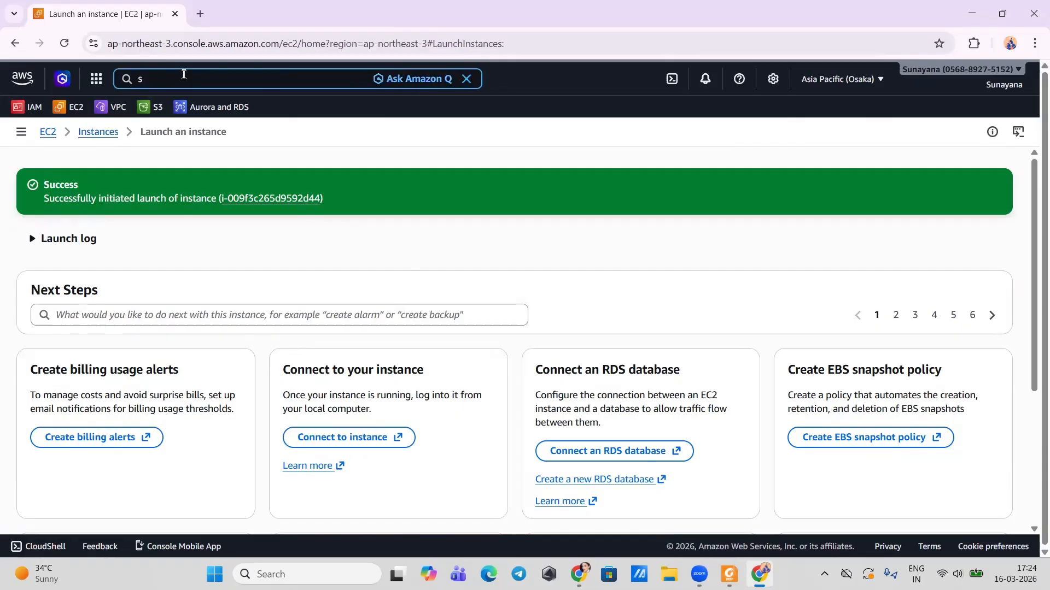
text(ecurity)
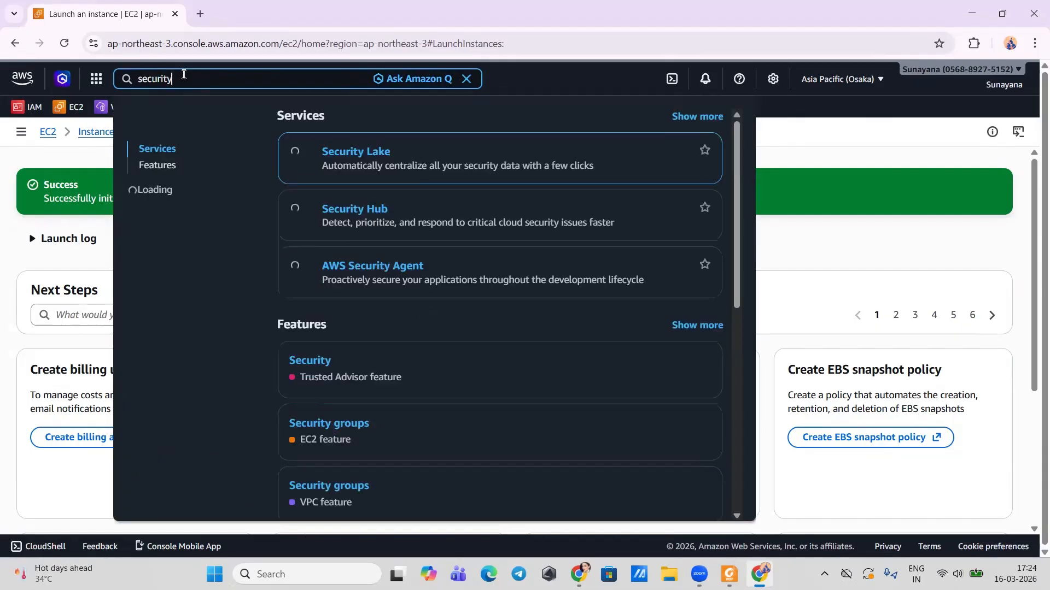
text( groups)
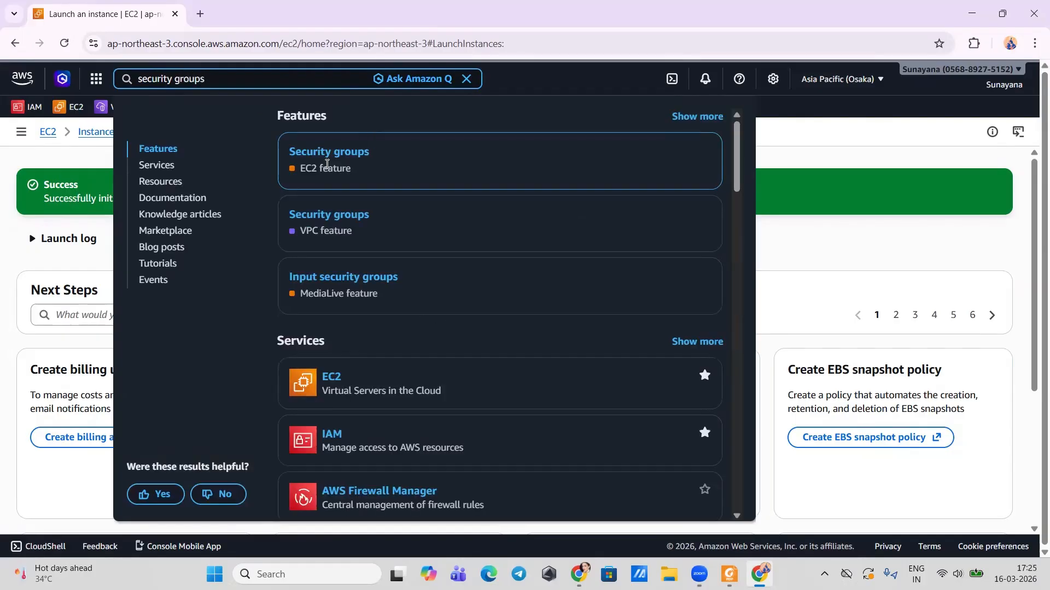
click(342, 163)
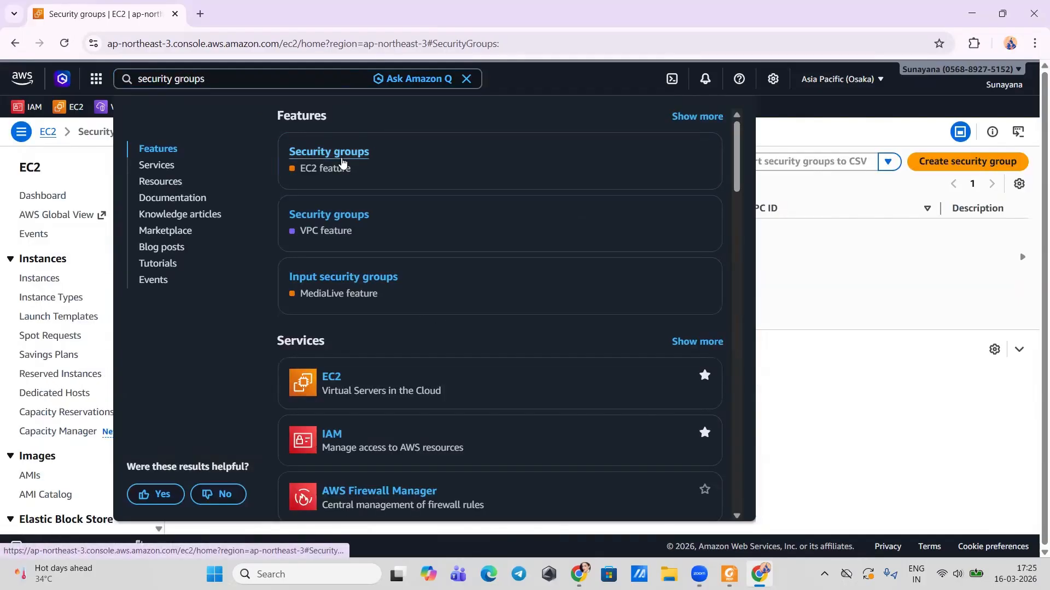
click(777, 425)
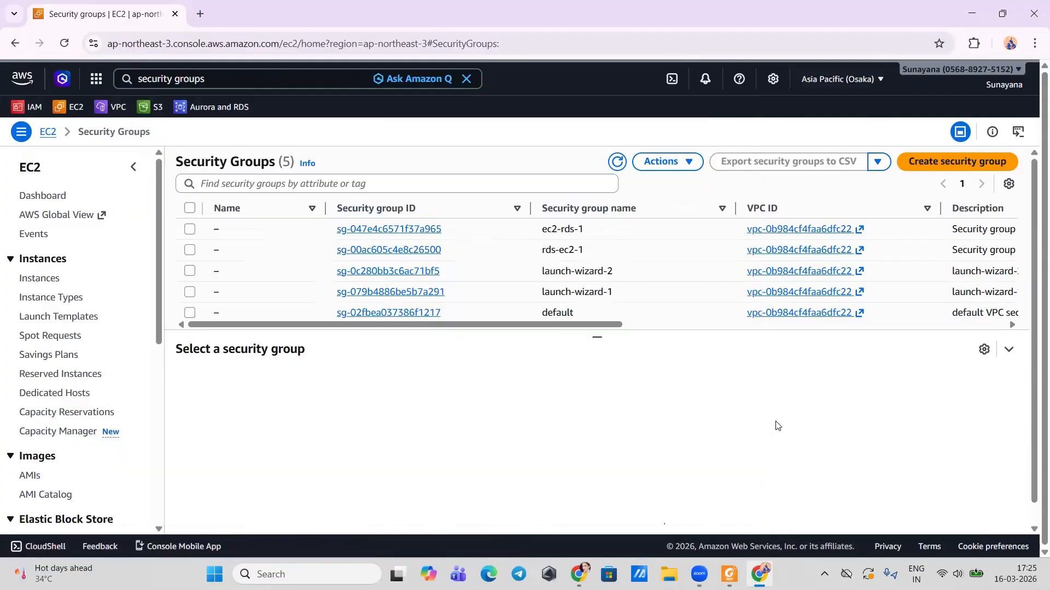
scroll(356, 282, down, 1)
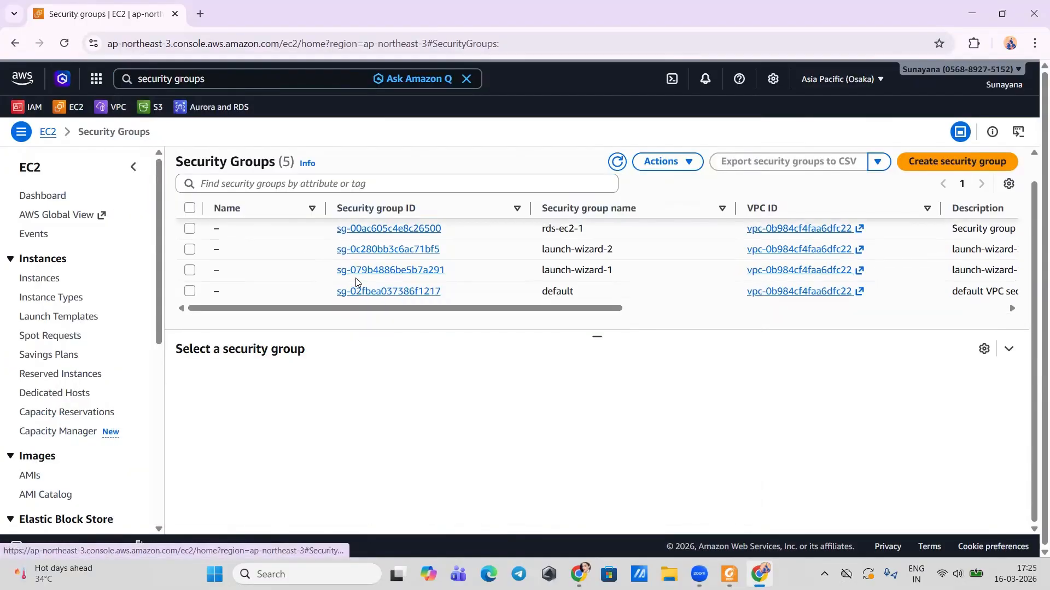
click(370, 271)
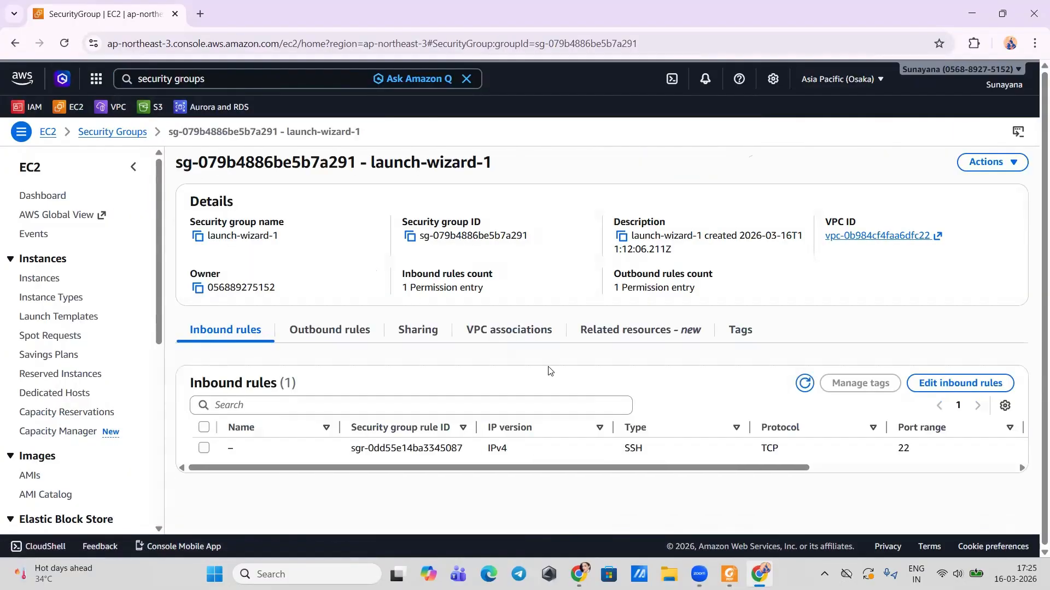
click(966, 382)
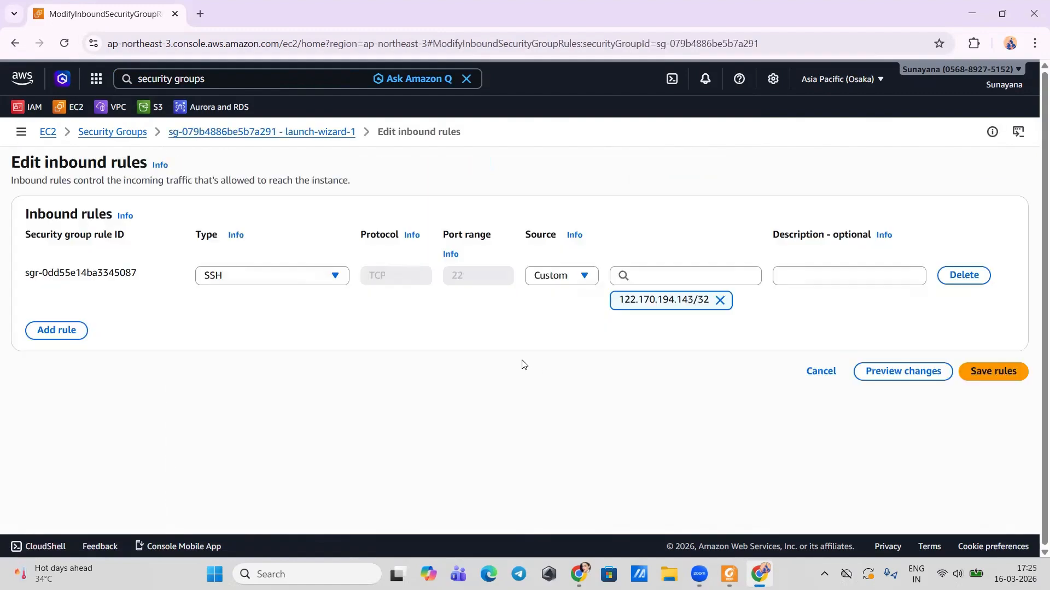
click(62, 331)
Step: Restrict the SSH rule's source to My IP
click(246, 323)
scroll(258, 372, down, 4)
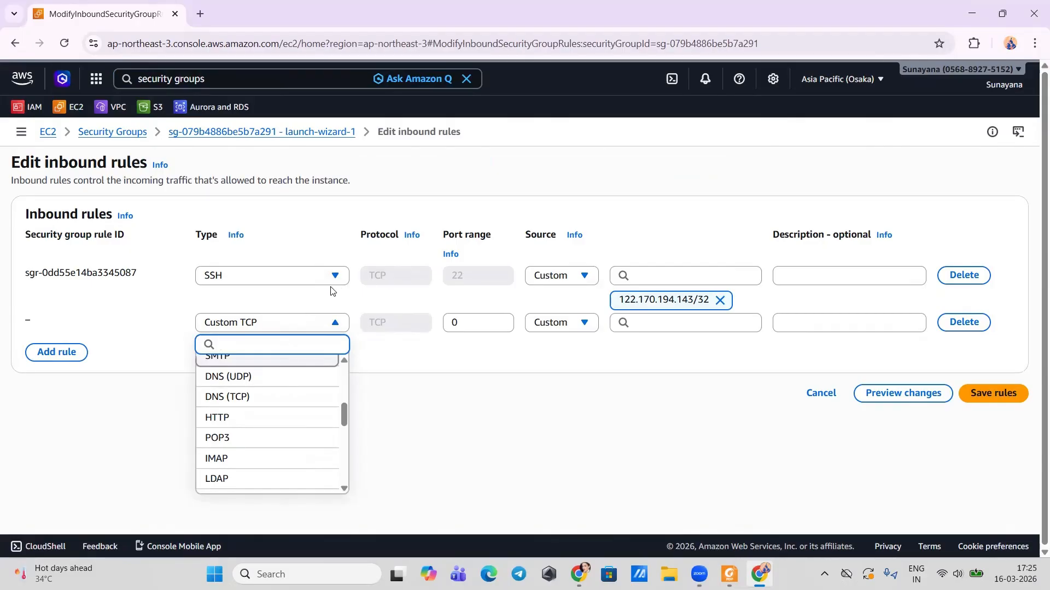
click(557, 279)
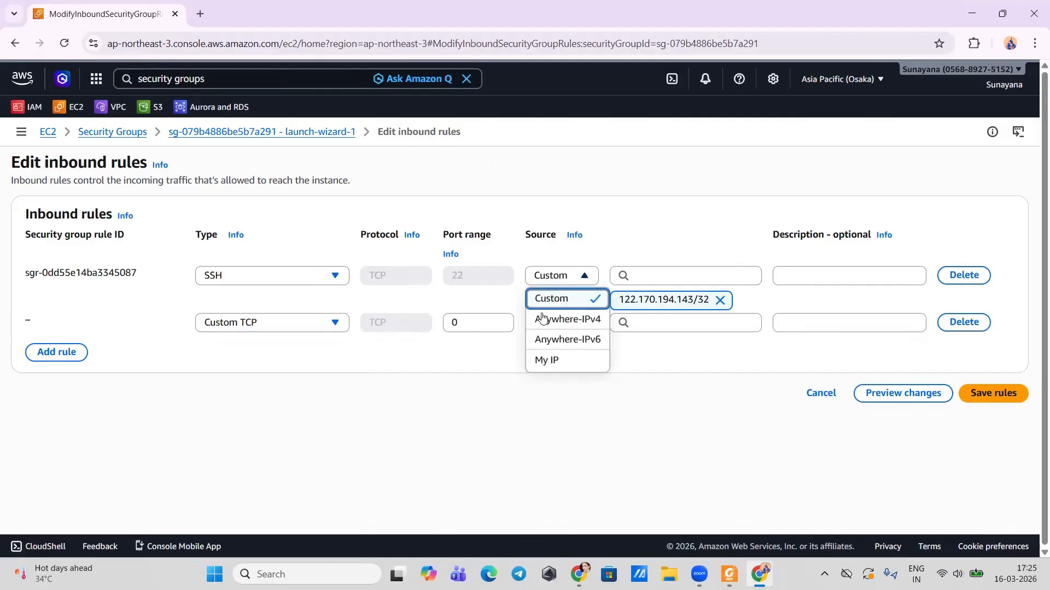
click(544, 365)
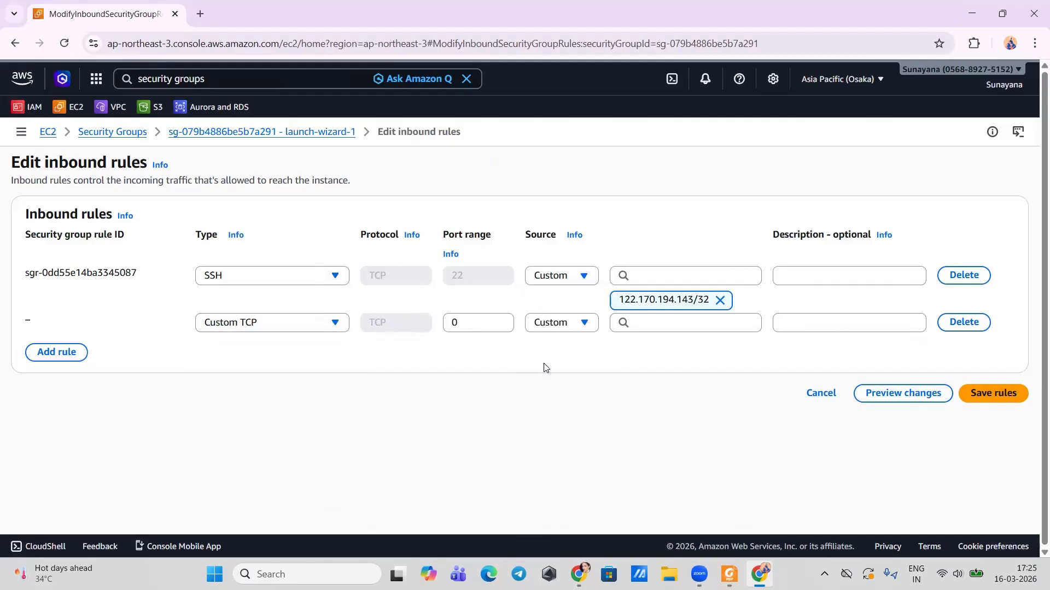
Step: Set the new inbound rule's type to MYSQL/Aurora on port 3306
click(281, 323)
scroll(265, 405, down, 5)
scroll(264, 405, down, 5)
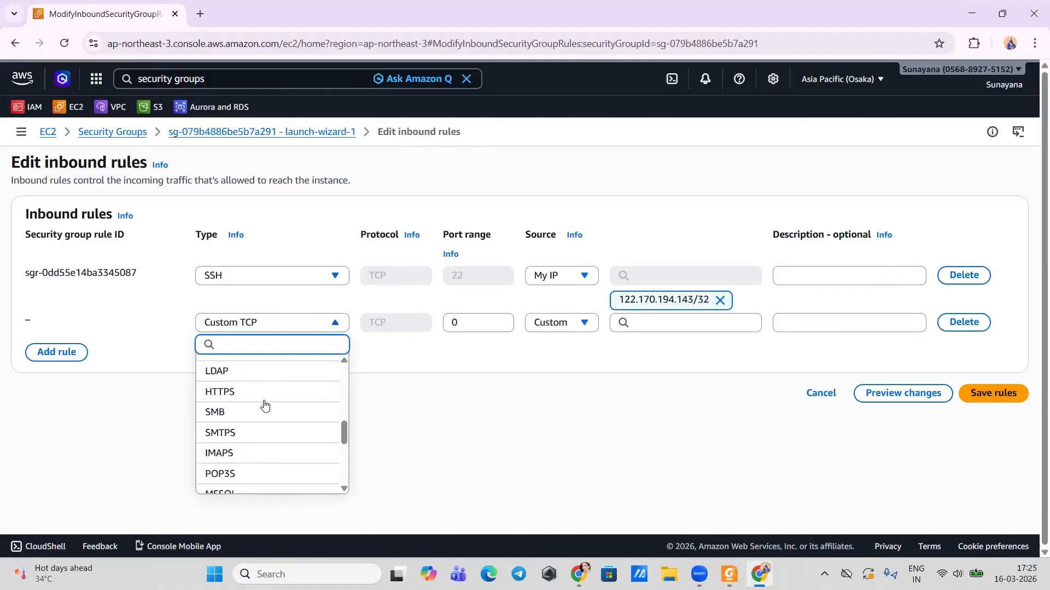
click(265, 405)
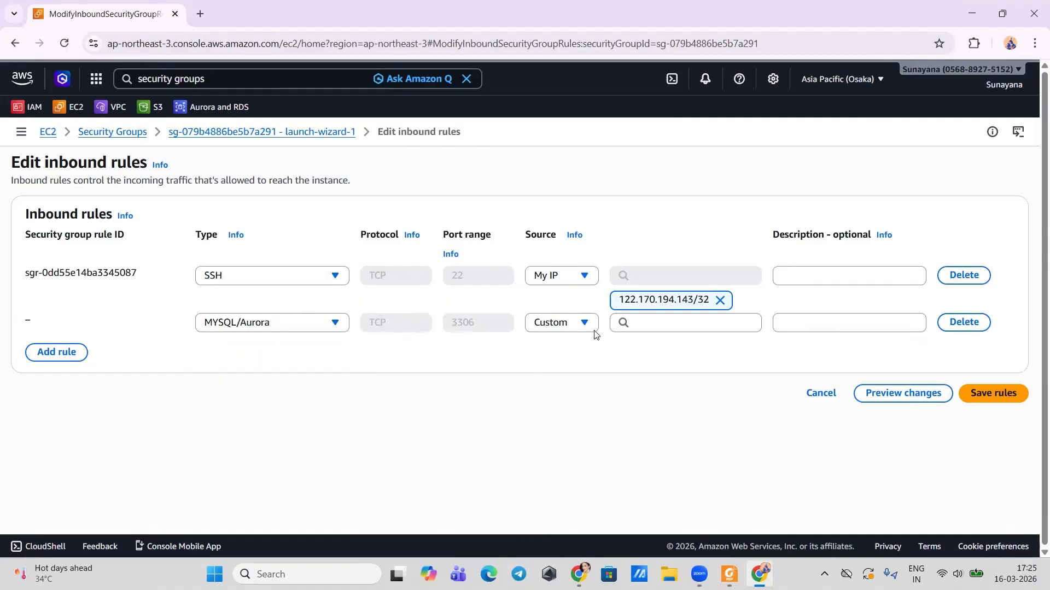
Step: Source the MySQL rule from launch-wizard-1 and save the inbound rules
click(569, 329)
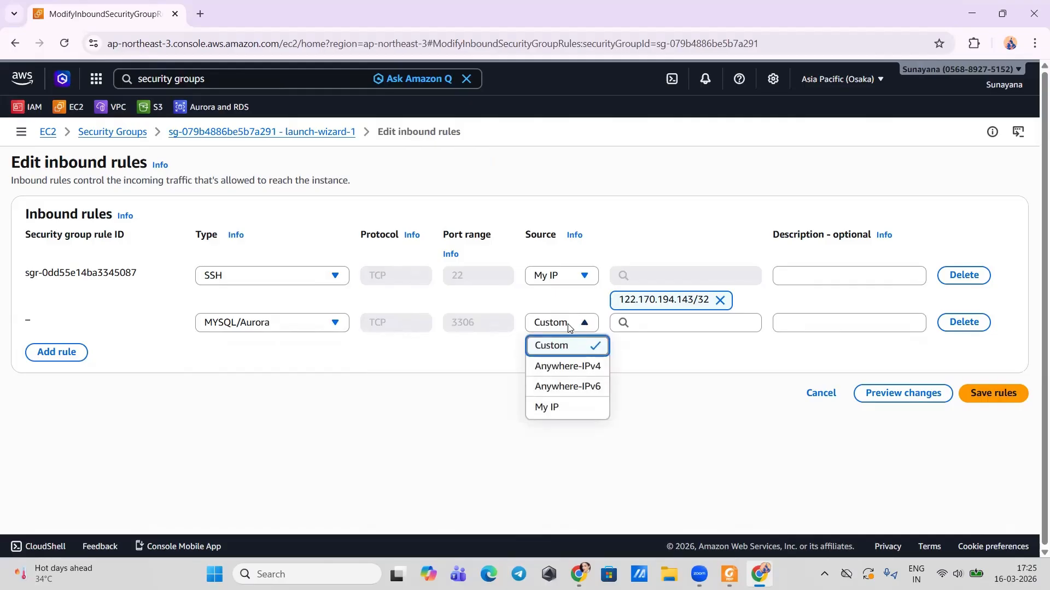
click(663, 326)
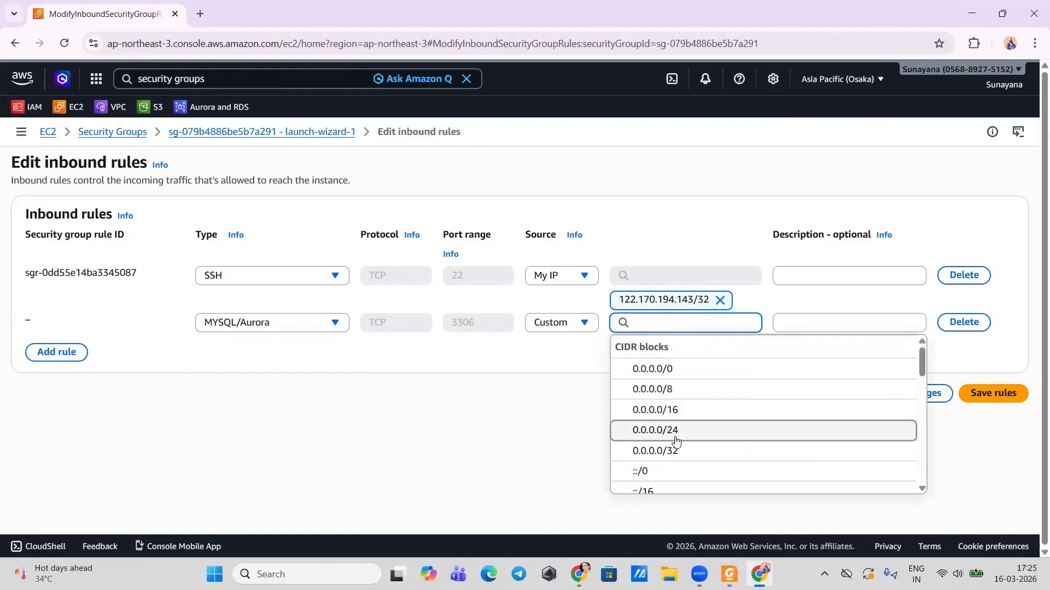
scroll(678, 438, down, 2)
scroll(676, 440, down, 5)
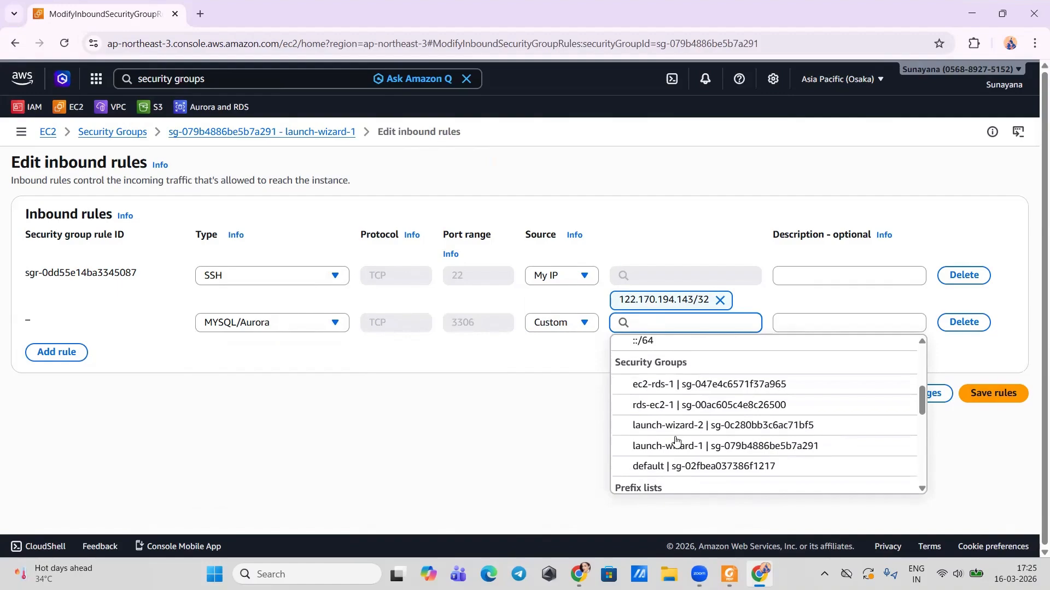
scroll(677, 441, down, 2)
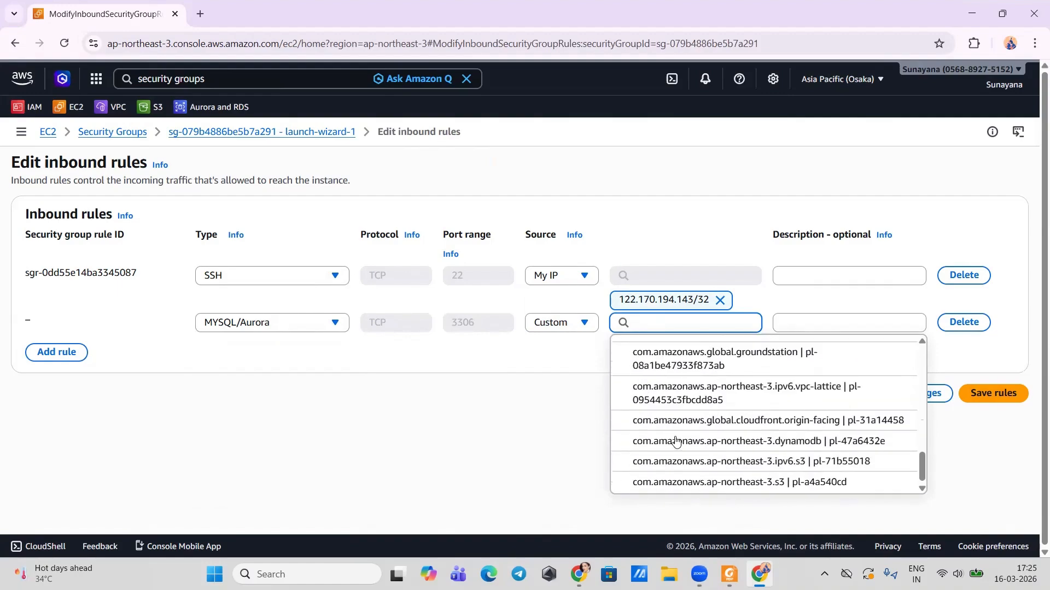
scroll(675, 432, up, 4)
scroll(675, 428, down, 1)
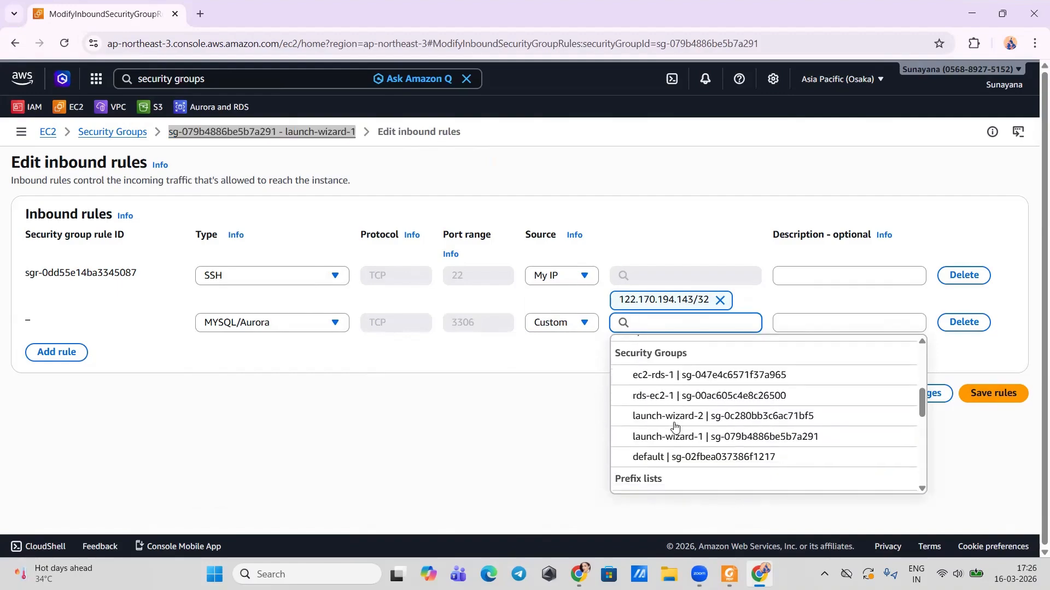
click(676, 438)
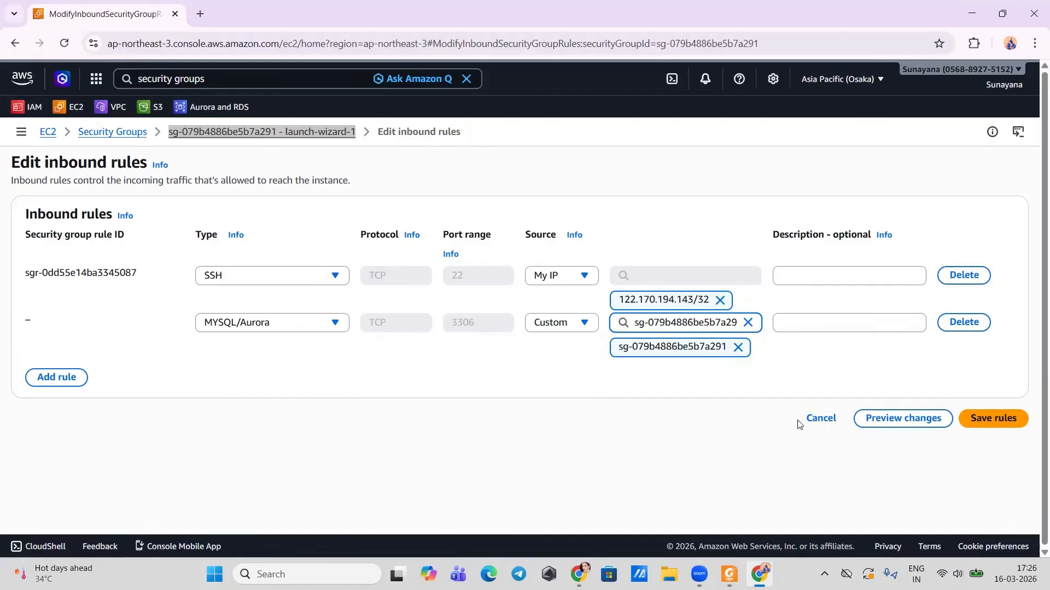
click(974, 414)
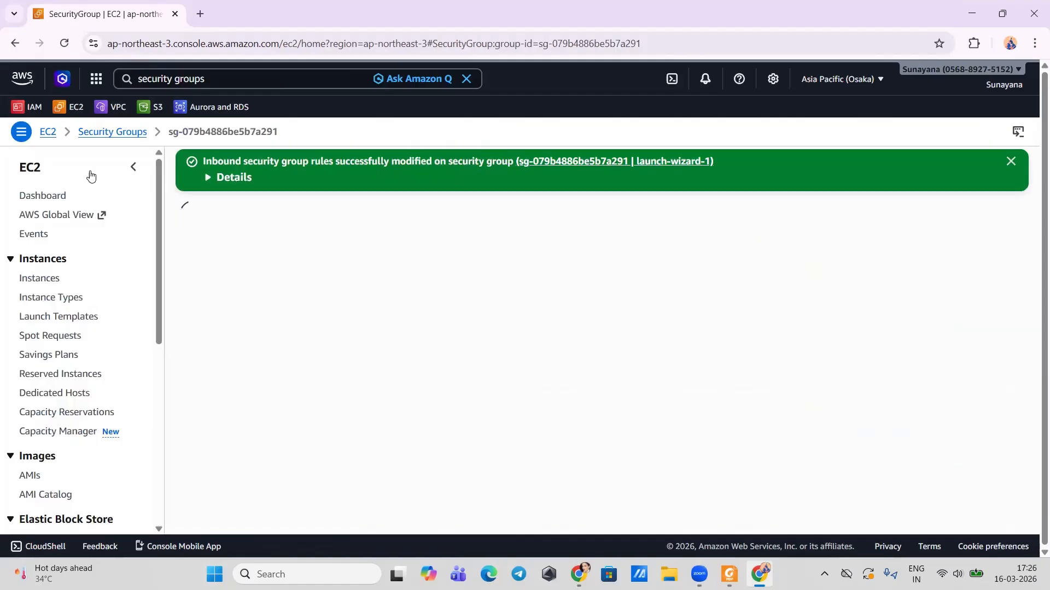
click(197, 105)
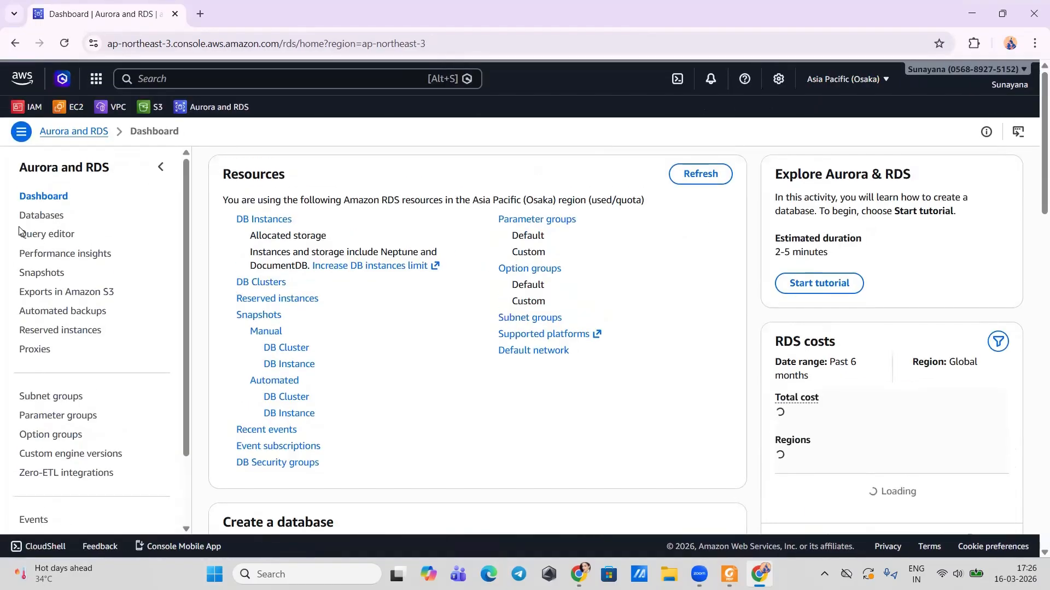
Step: Start creating a database with Full configuration and the MySQL engine
click(35, 216)
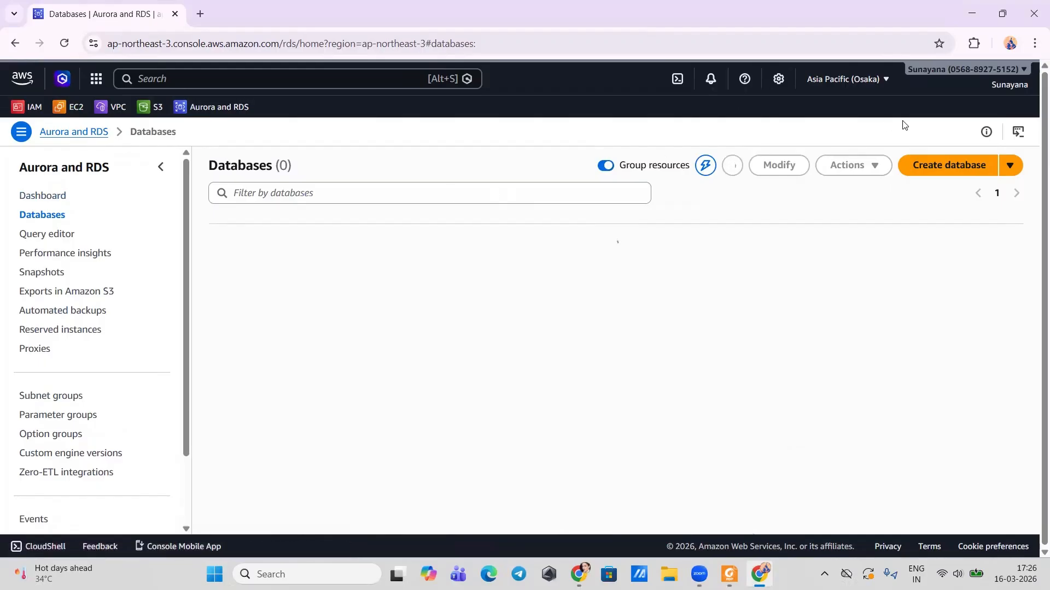
click(950, 166)
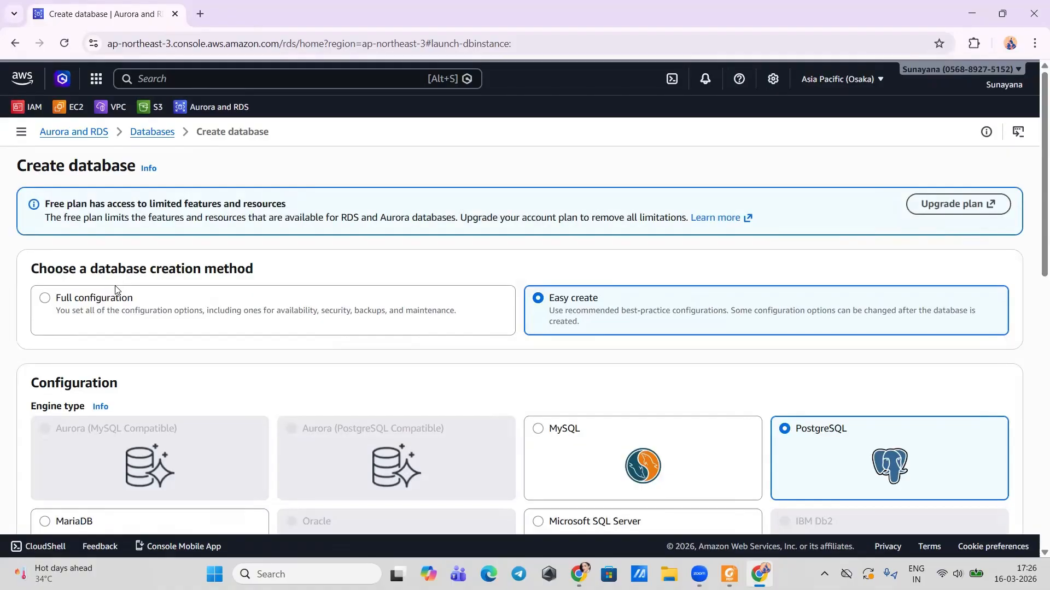
click(79, 315)
scroll(382, 356, down, 3)
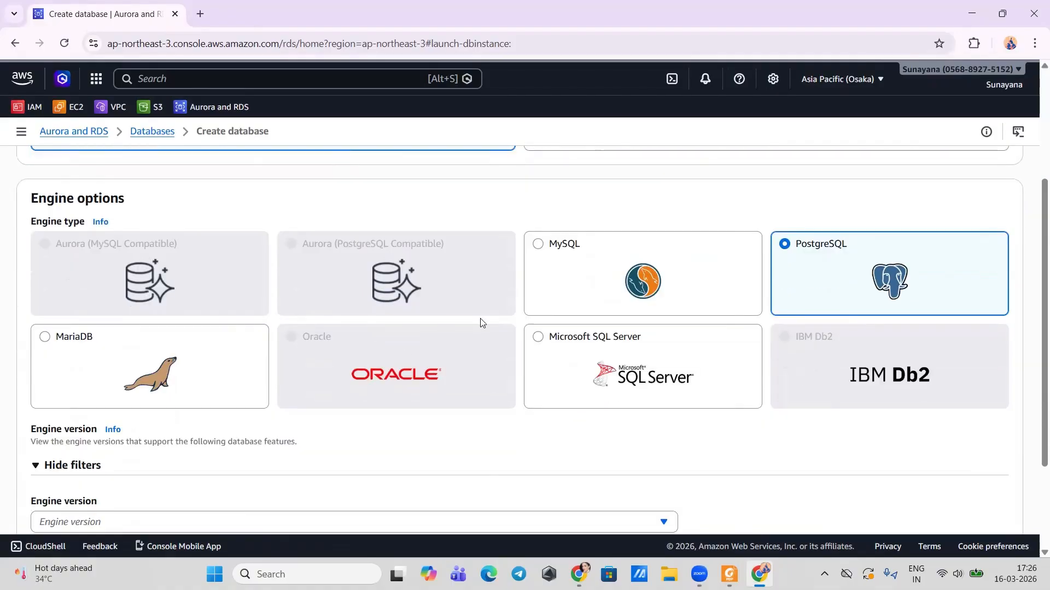
click(535, 250)
Step: Enter and confirm the self-managed master password
scroll(302, 394, down, 4)
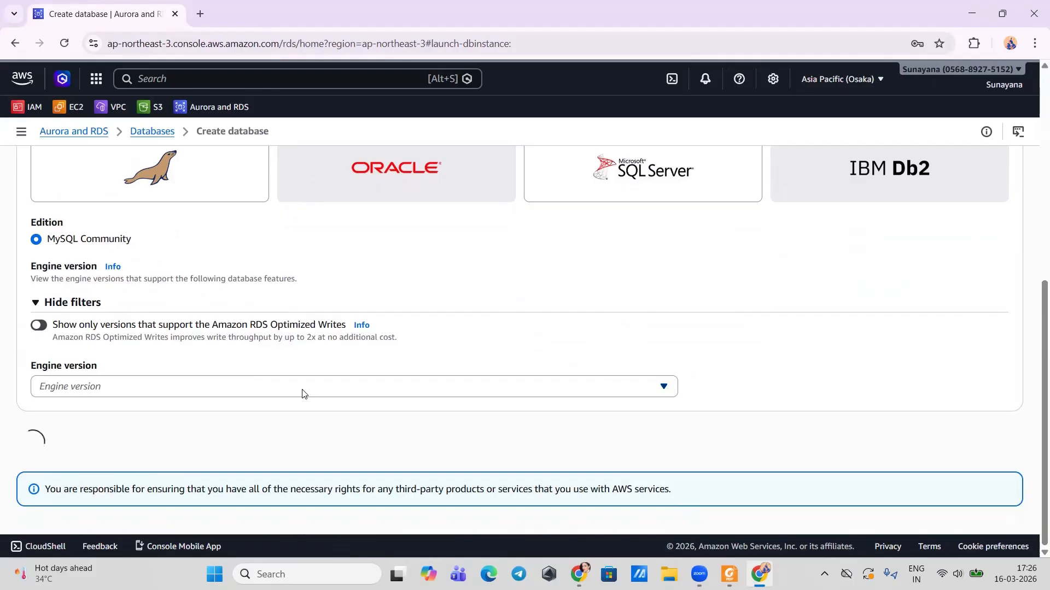
scroll(298, 415, down, 5)
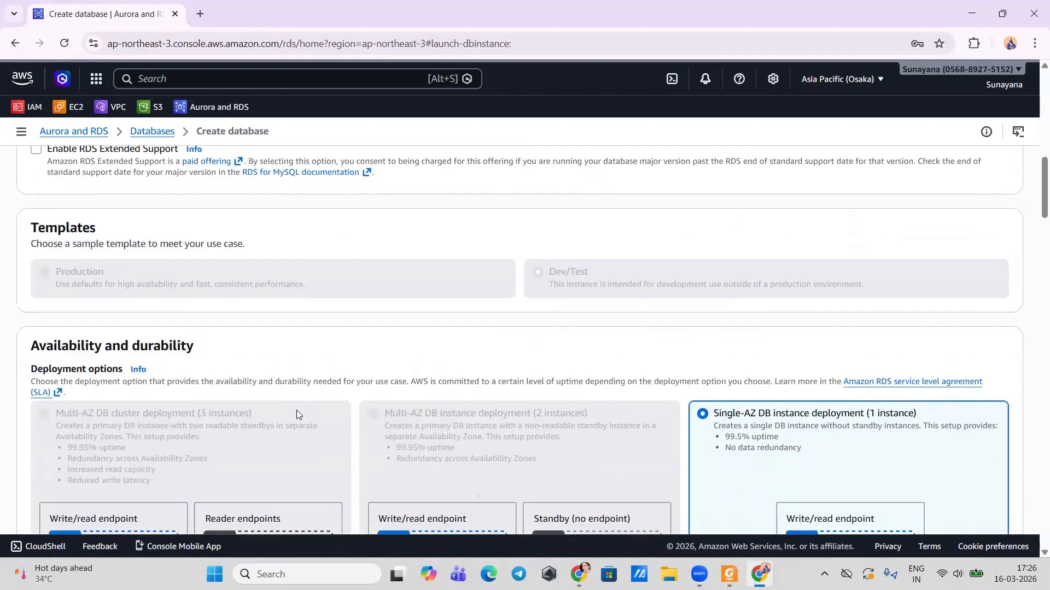
scroll(296, 413, down, 10)
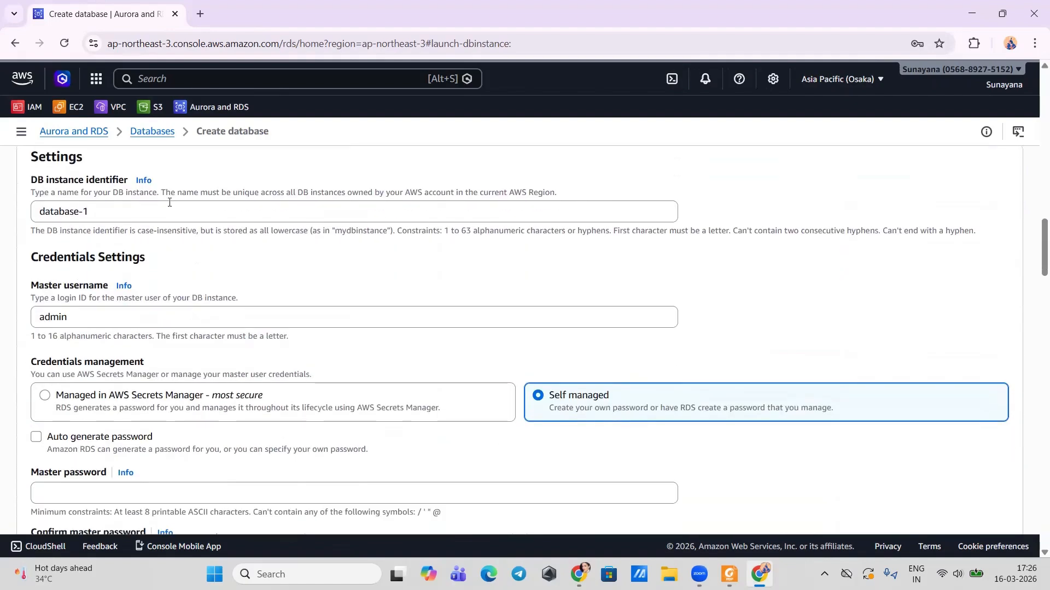
scroll(83, 387, down, 2)
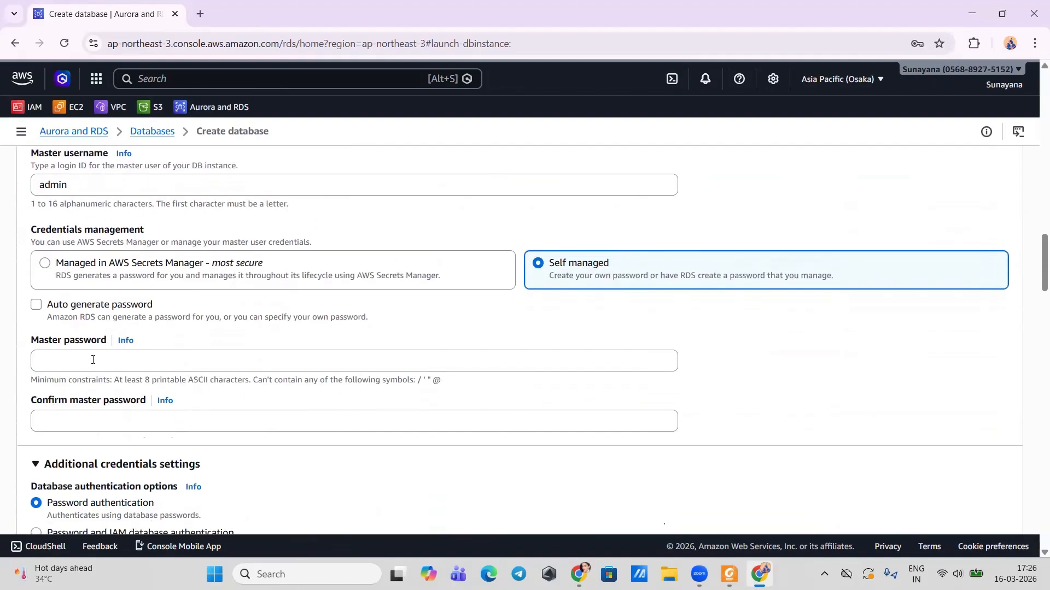
click(93, 360)
text(a)
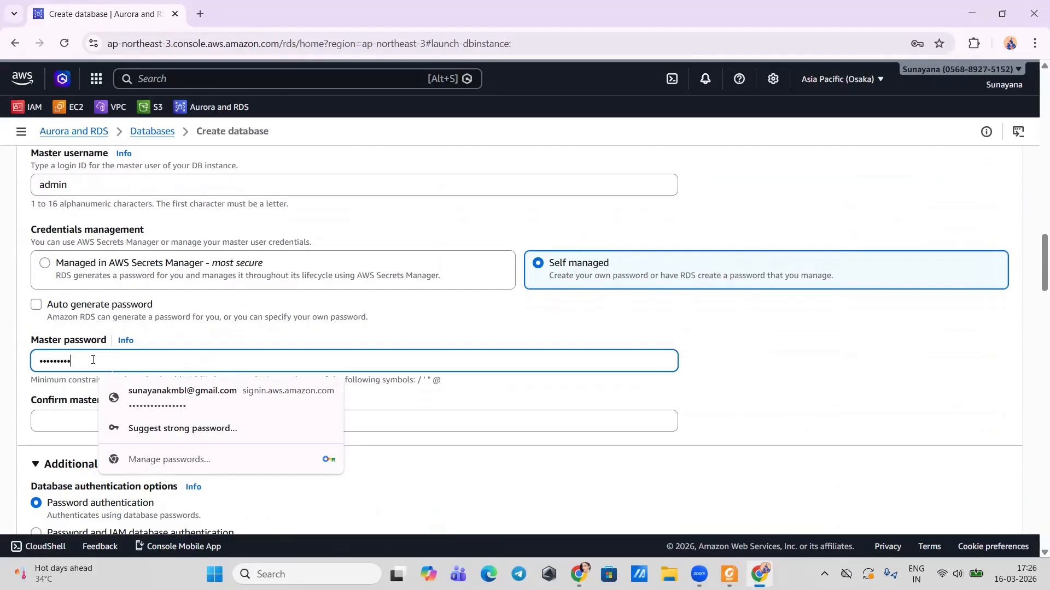
click(65, 421)
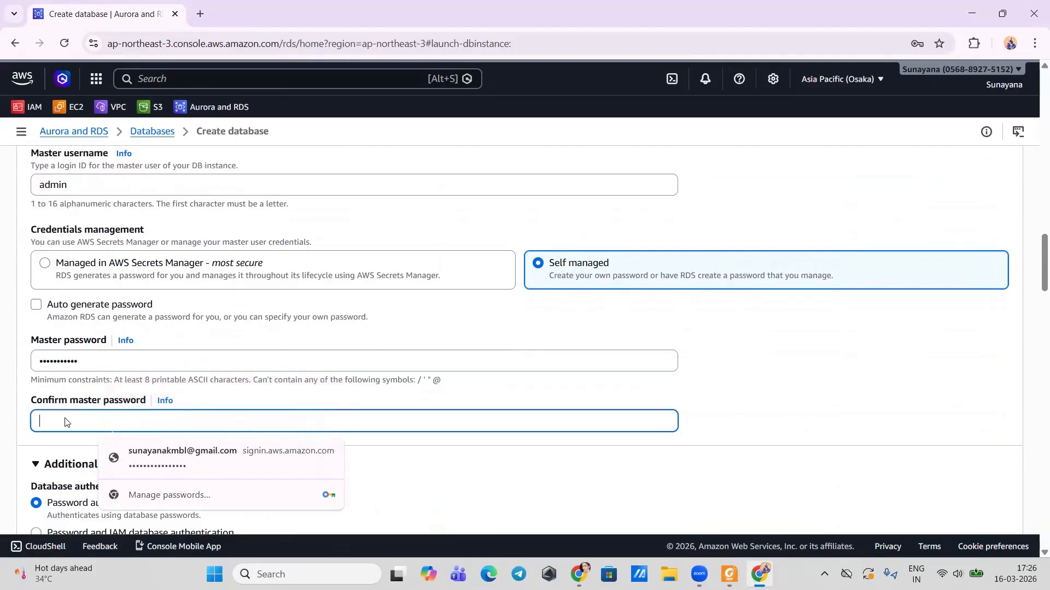
text(a)
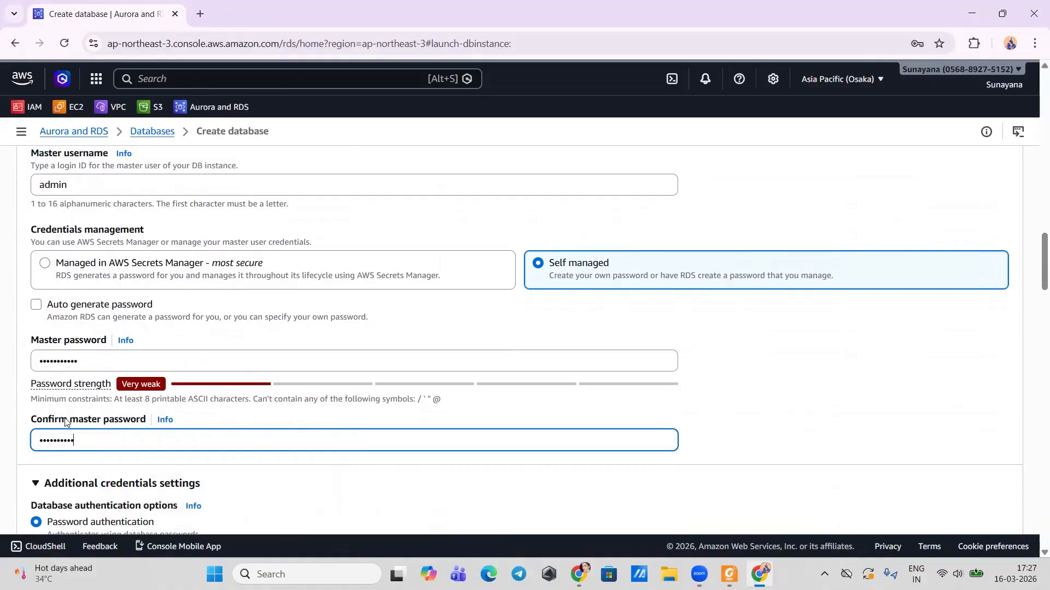
Step: Choose db.t3.micro as the DB instance class
scroll(64, 421, down, 10)
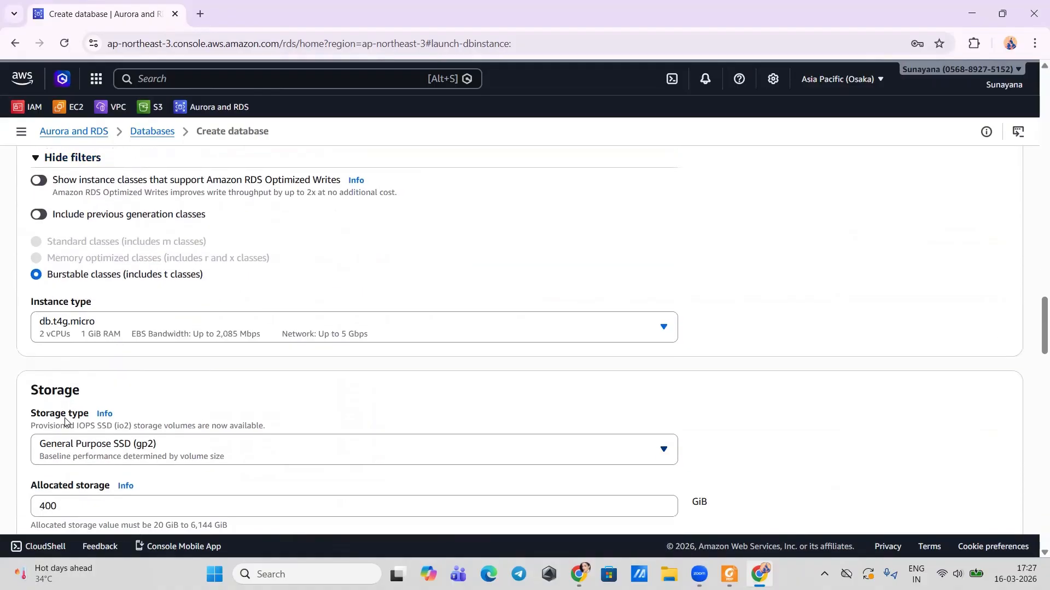
click(104, 230)
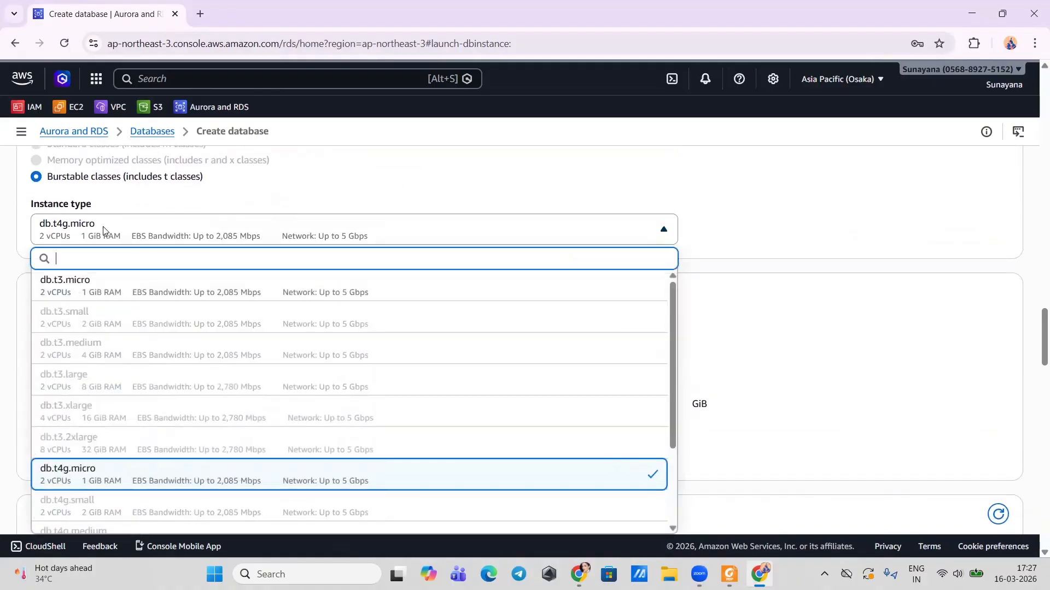
click(81, 286)
scroll(88, 306, down, 6)
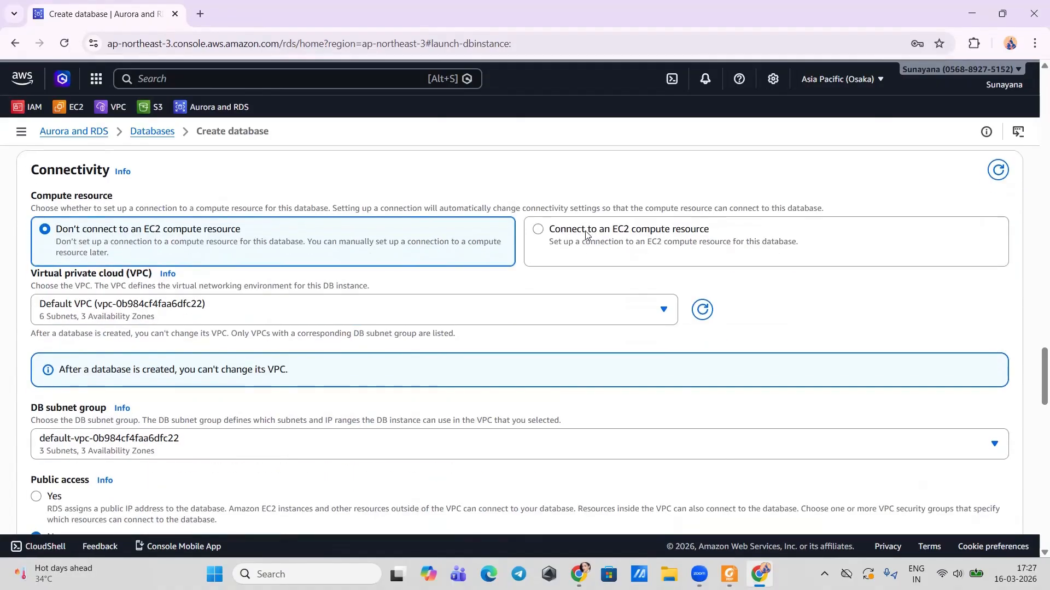
Step: Connect the database to EC2 instance mynewinsta and add launch-wizard-1 as an extra security group
click(585, 234)
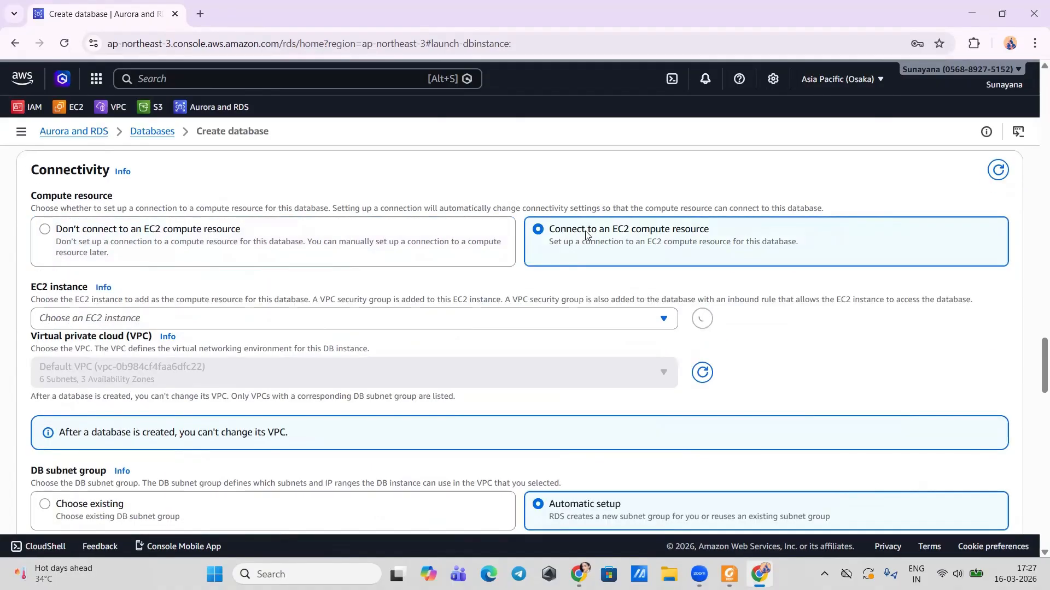
click(220, 327)
click(163, 376)
scroll(163, 381, down, 2)
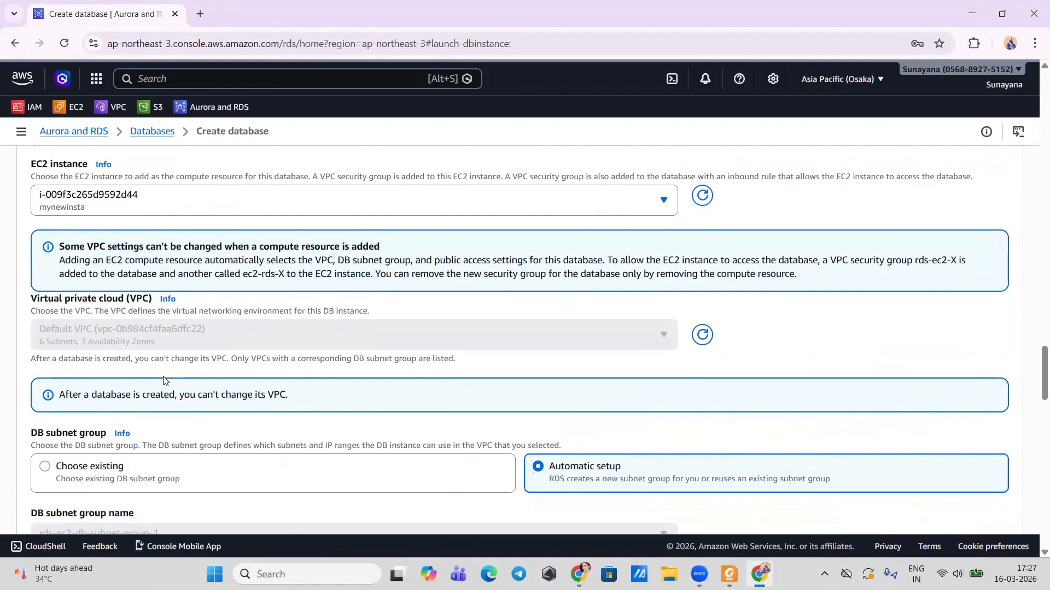
scroll(163, 381, down, 3)
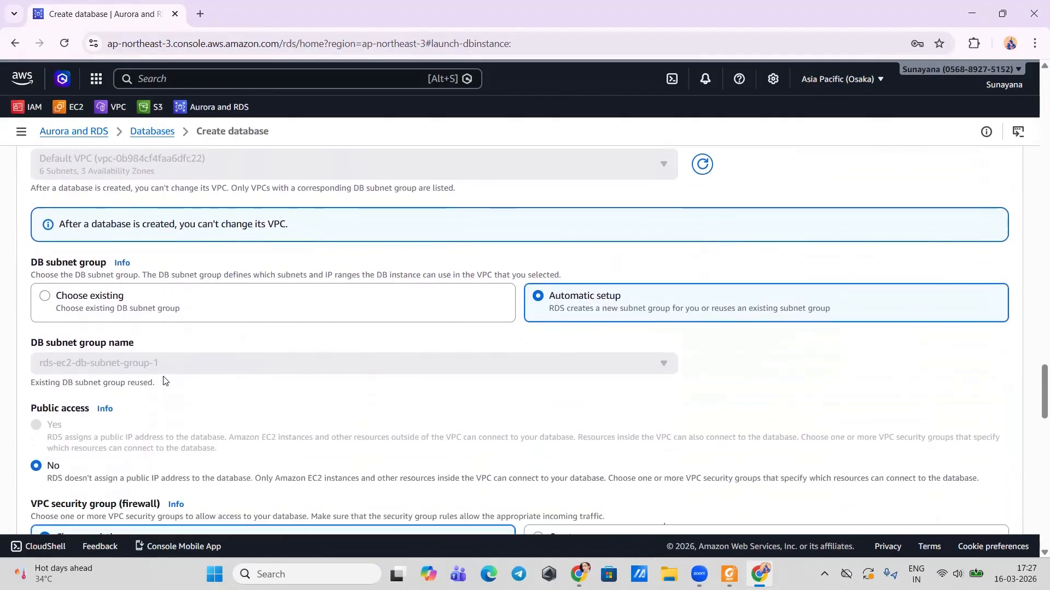
scroll(163, 381, down, 3)
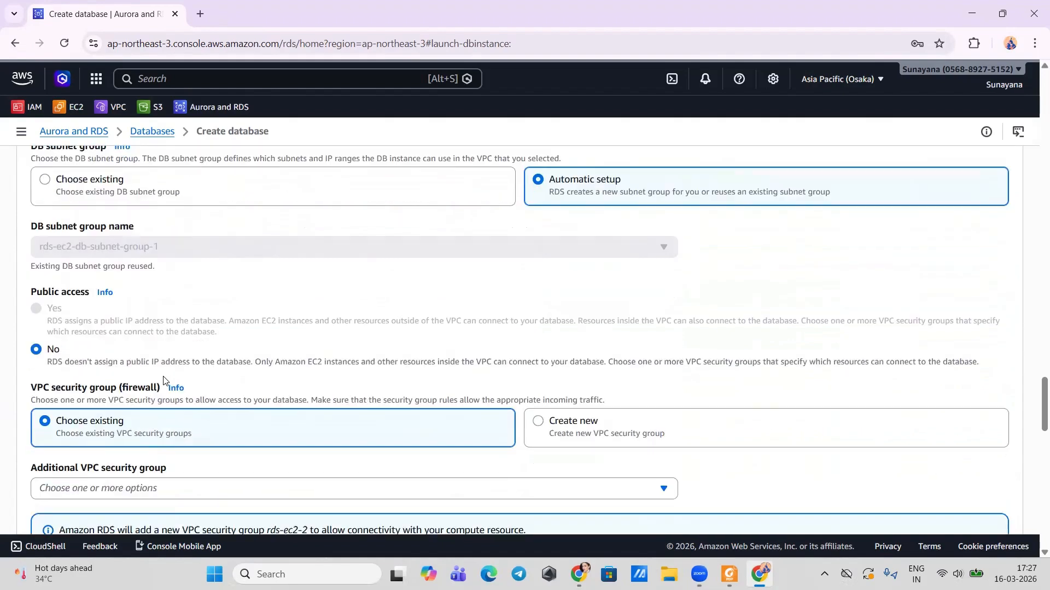
scroll(88, 363, down, 2)
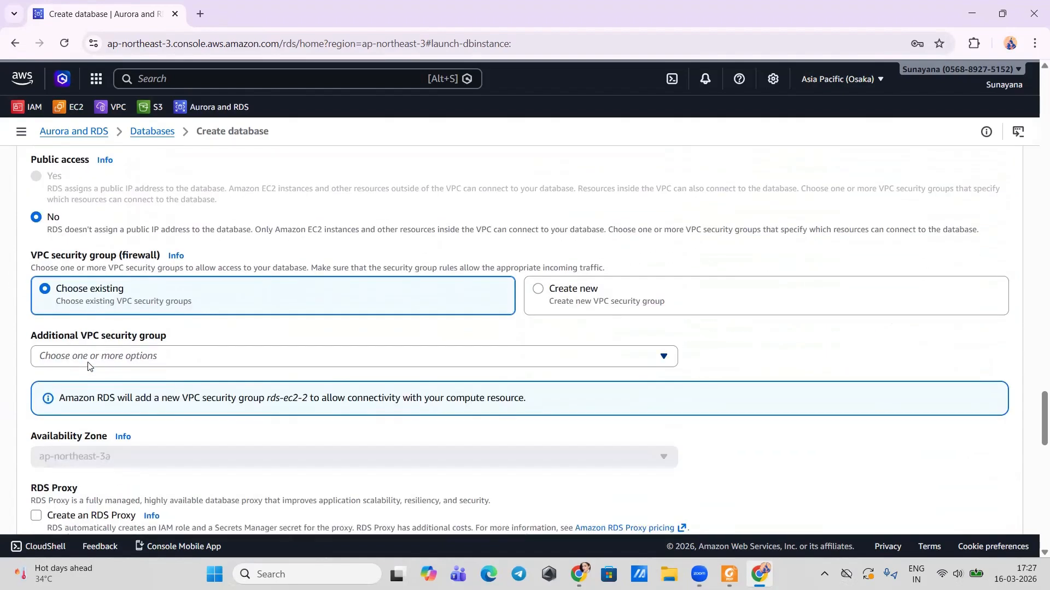
click(108, 362)
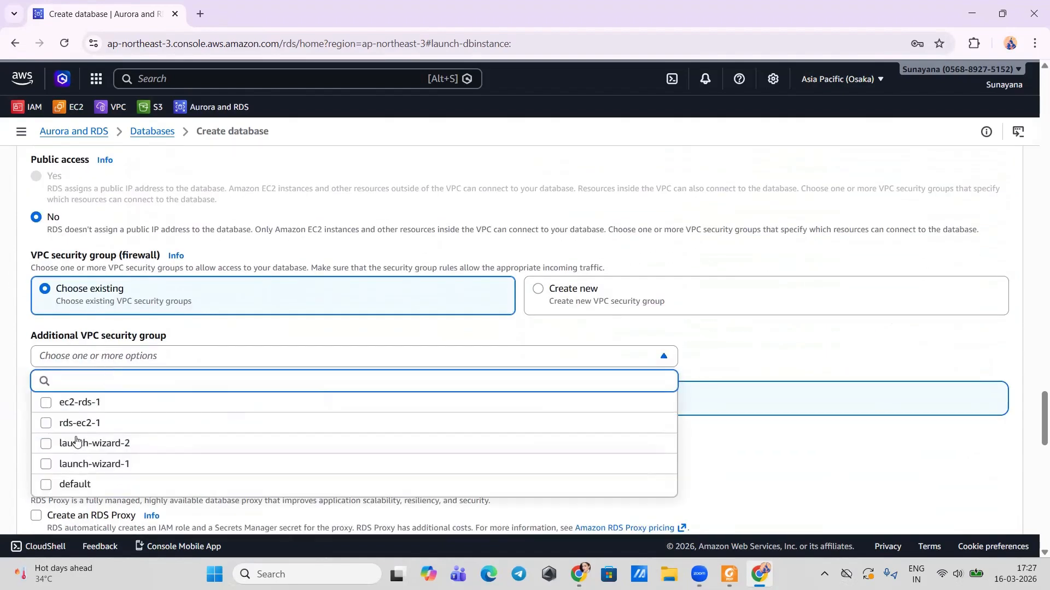
click(45, 466)
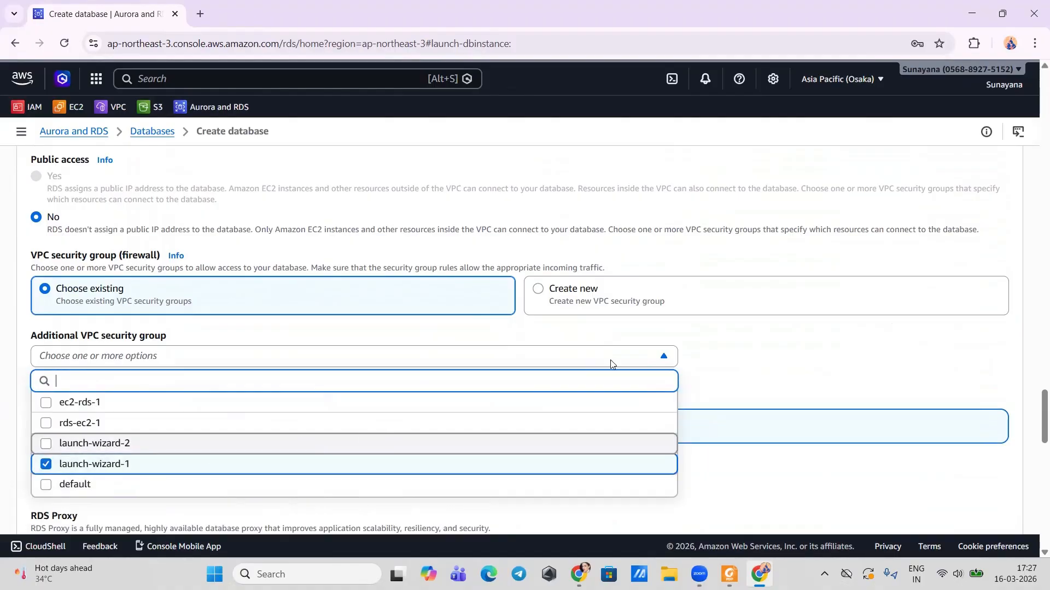
click(834, 320)
Step: Create database-1 and dismiss the browser's save-password offer
scroll(507, 435, down, 6)
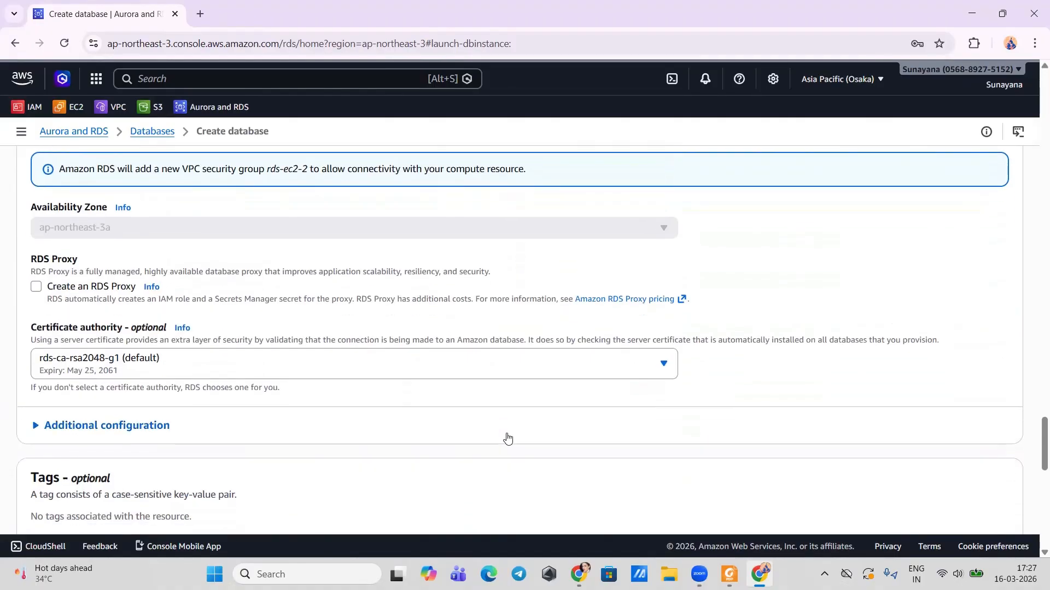
scroll(507, 435, down, 10)
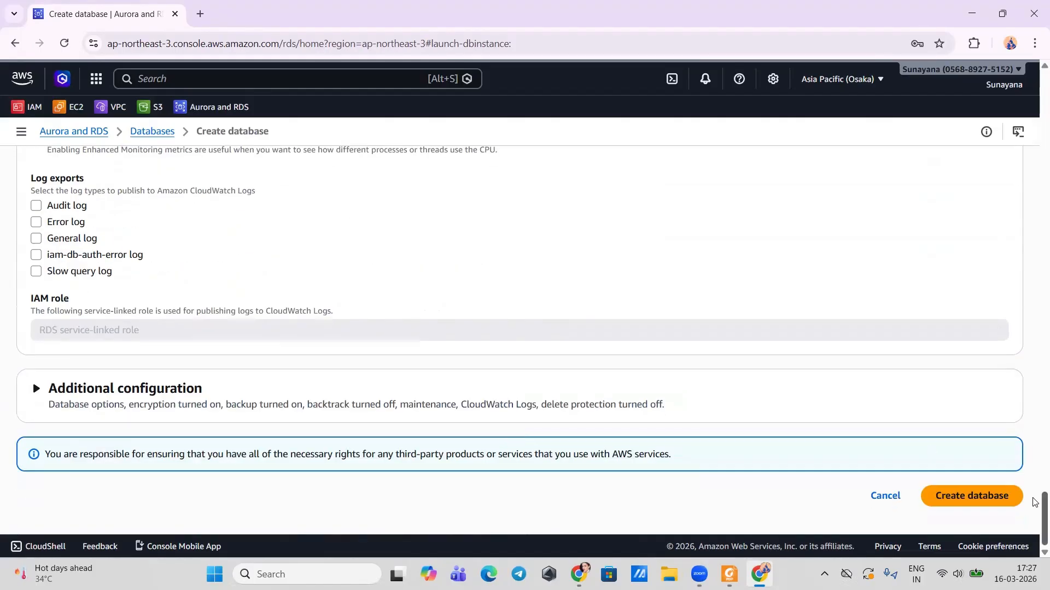
click(972, 496)
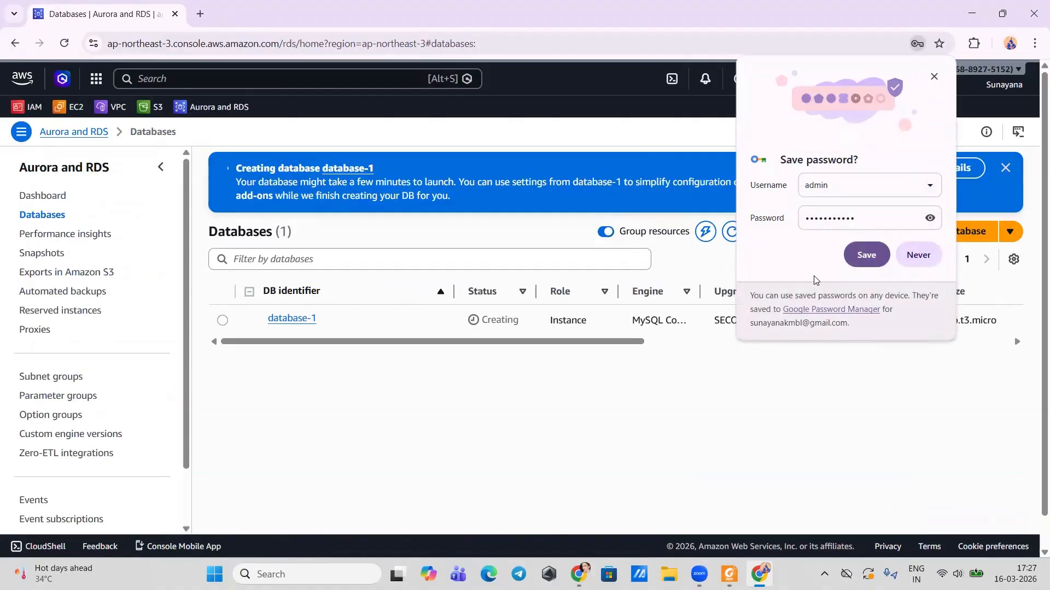
click(936, 77)
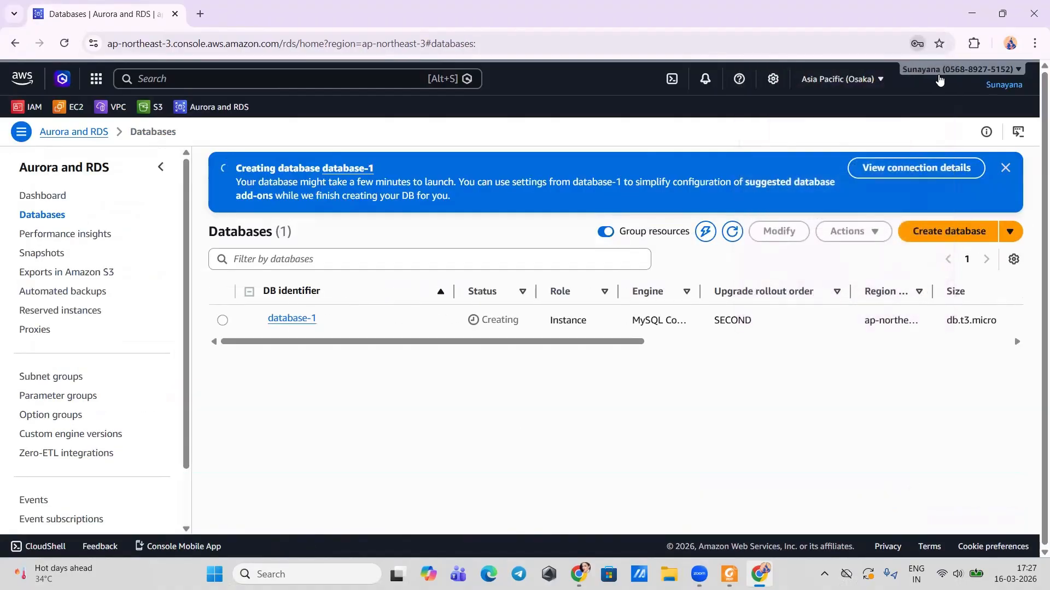
click(307, 574)
Step: Open Command Prompt via cmd and change into the Downloads folder
text(cmd)
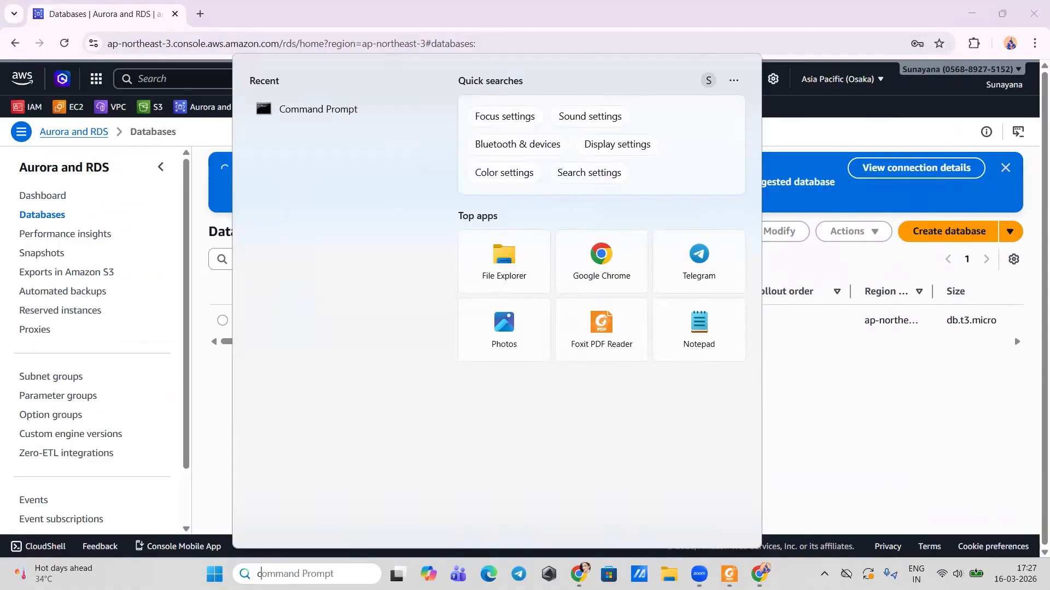
key(Return)
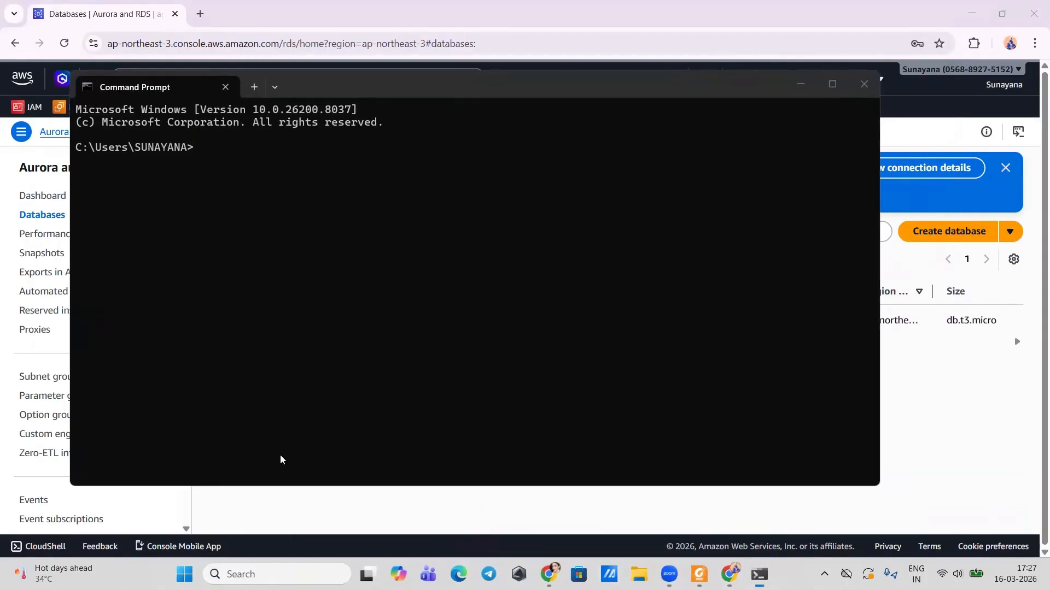
text(cd )
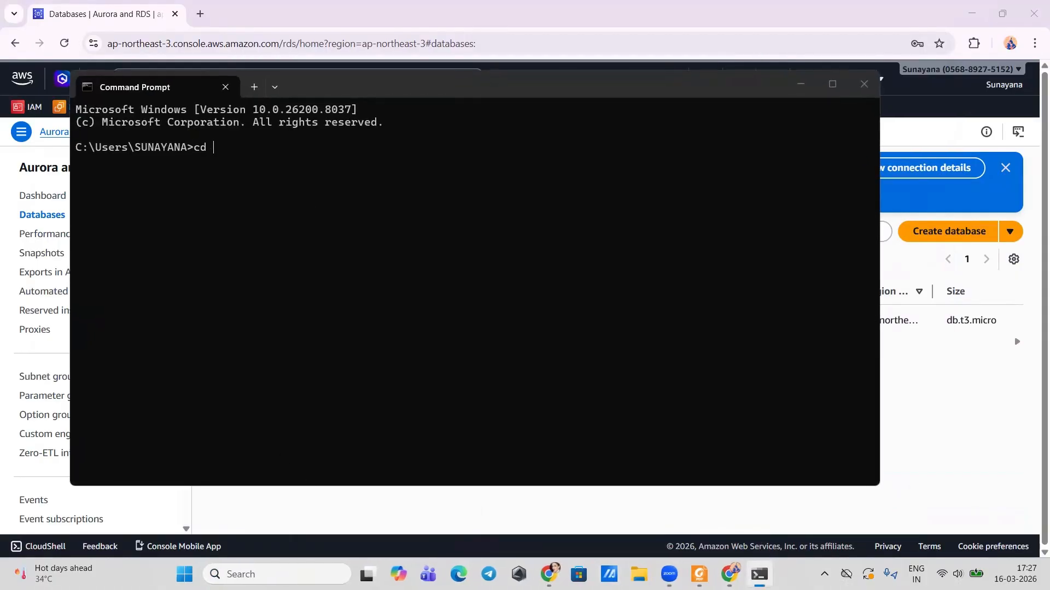
text(downloads)
key(Return)
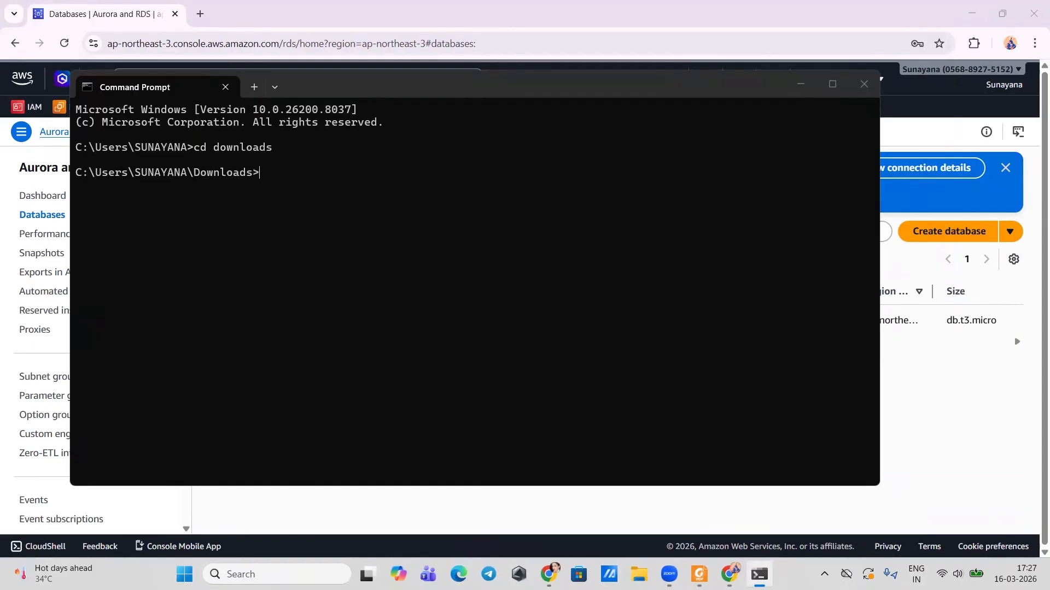
click(260, 500)
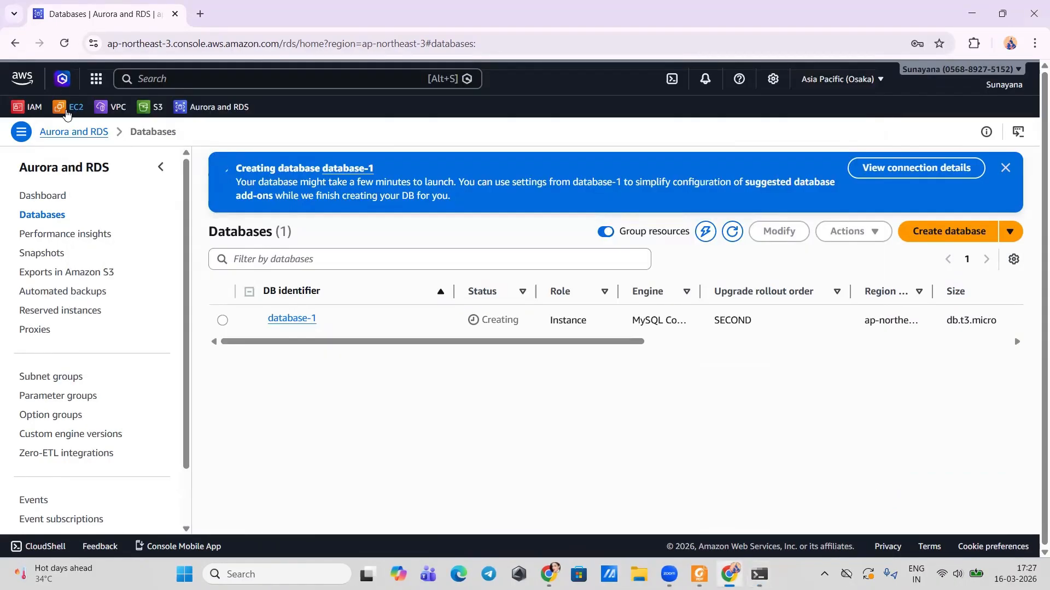
Step: Open EC2 in a new tab and select the mynewinsta instance
right_click(63, 109)
click(107, 127)
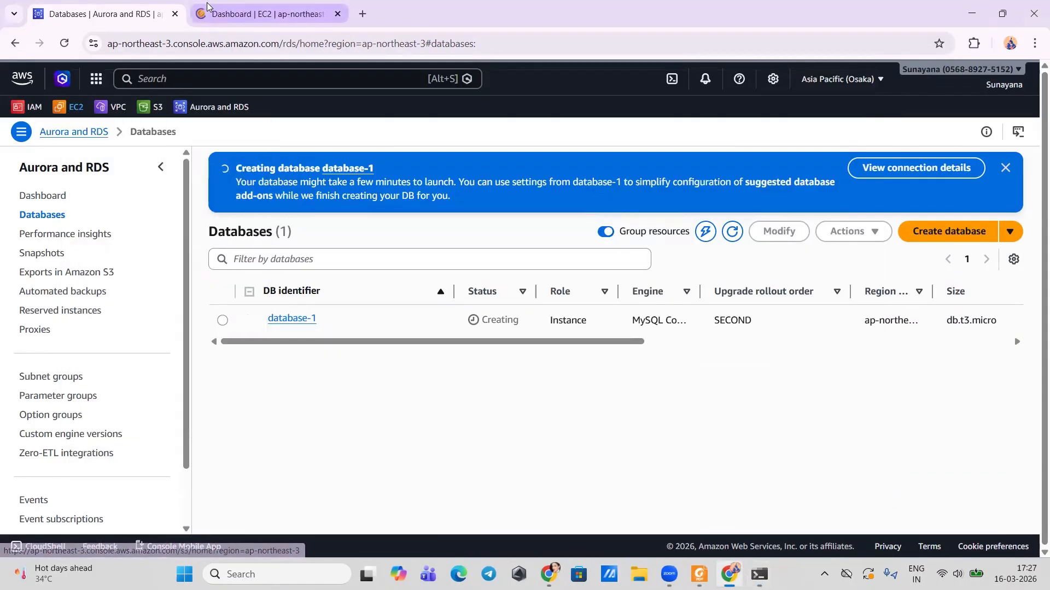
key(ctrl+Tab)
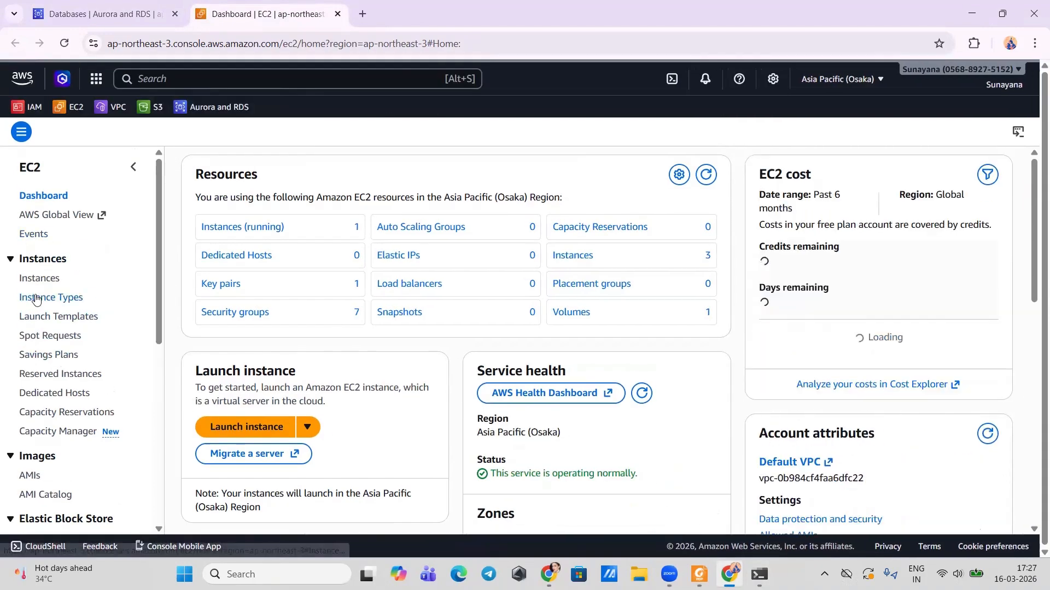
click(36, 285)
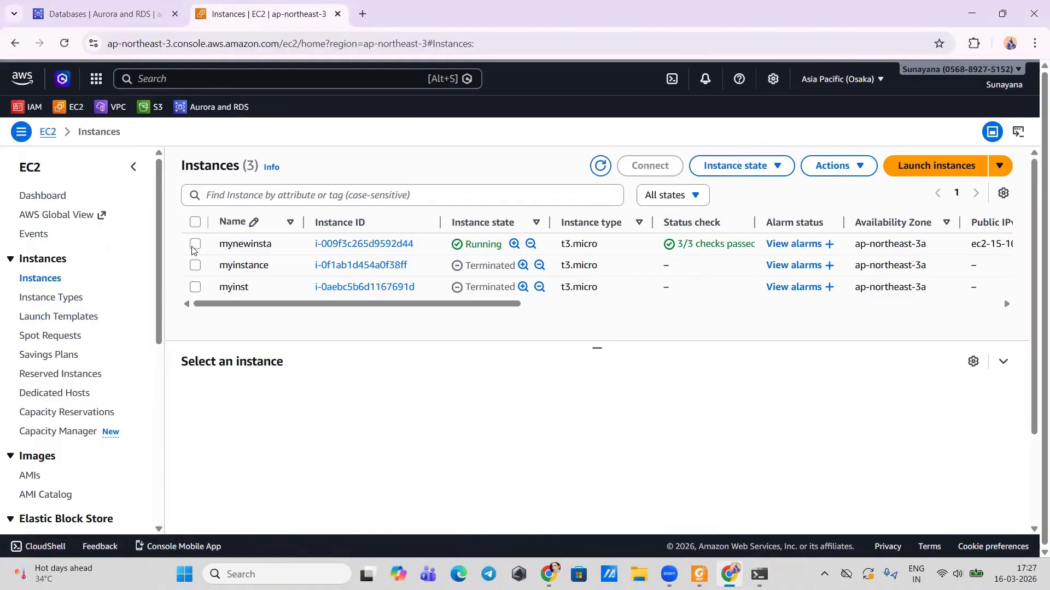
click(195, 245)
Step: Copy mynewinsta's example SSH client command and paste it into Command Prompt
click(654, 165)
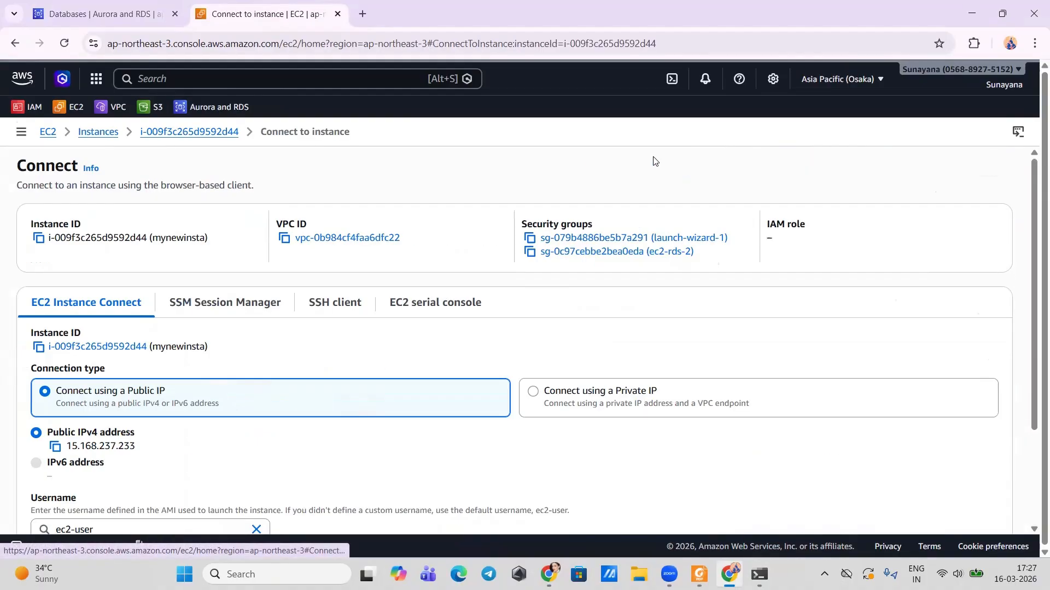
click(321, 302)
scroll(161, 411, down, 1)
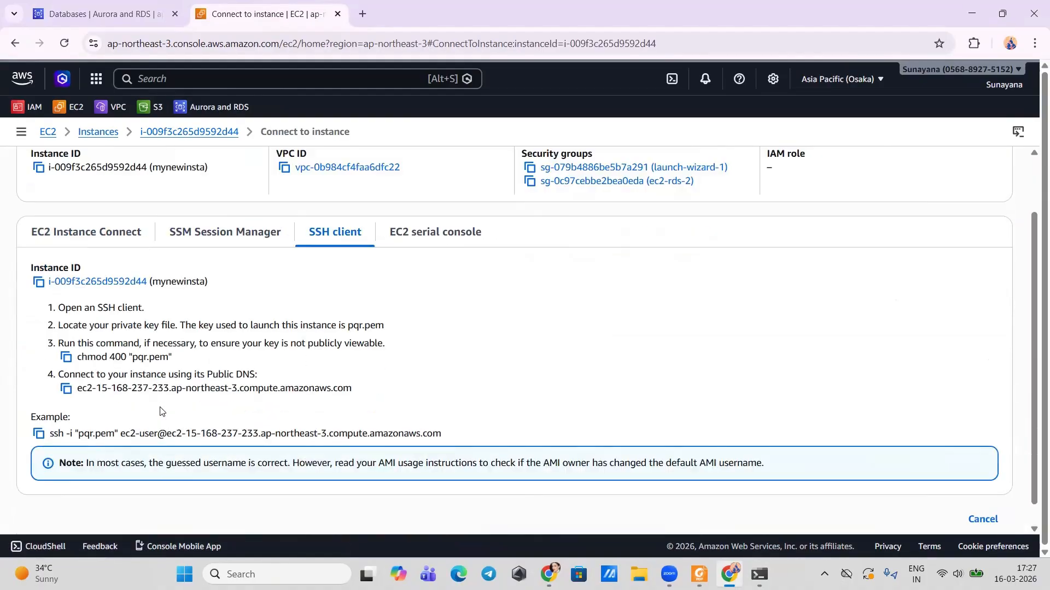
scroll(160, 411, down, 1)
click(38, 411)
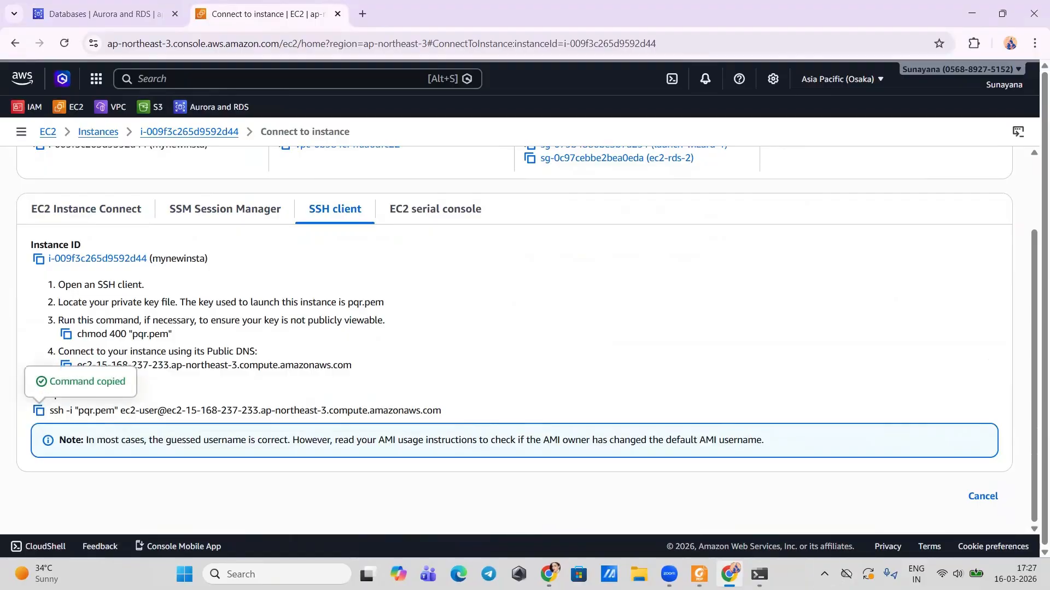
click(759, 574)
key(ctrl+v)
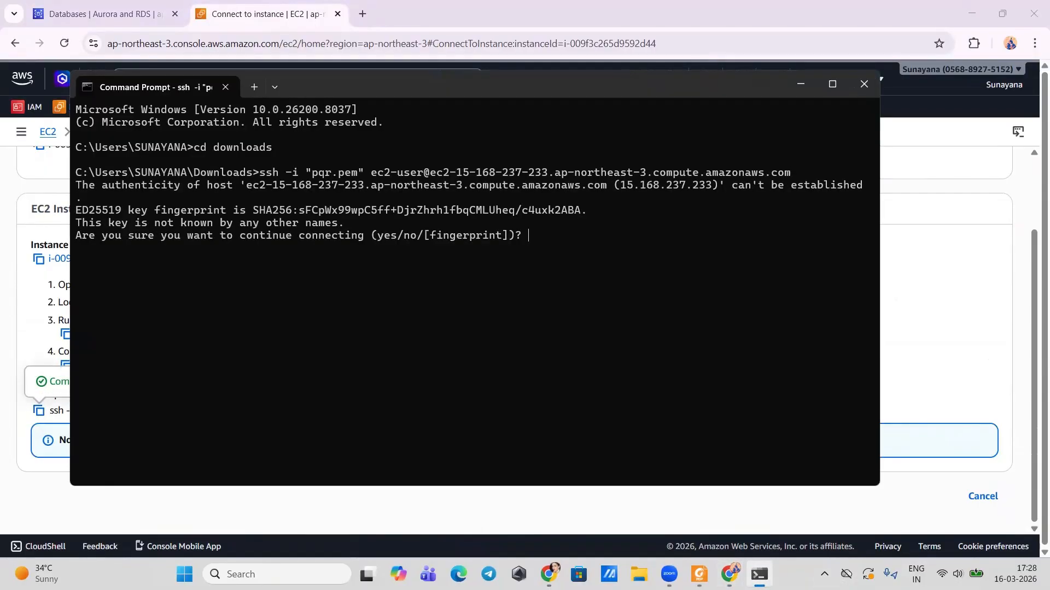
Step: Accept the host to connect, then run sudo yum update -y from RDS lab.pdf step 5
text(yes)
key(Return)
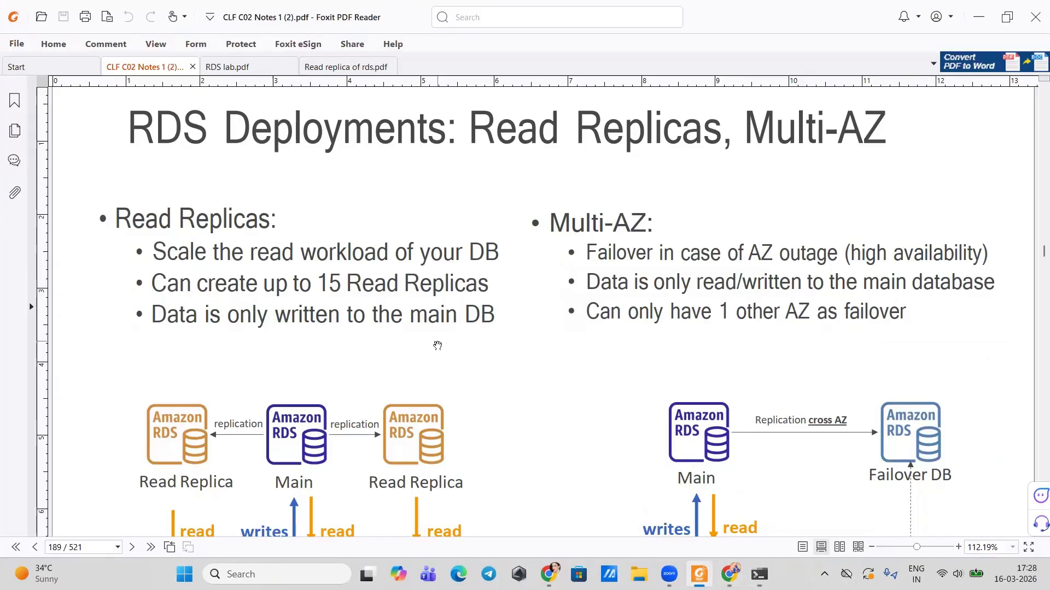
click(286, 71)
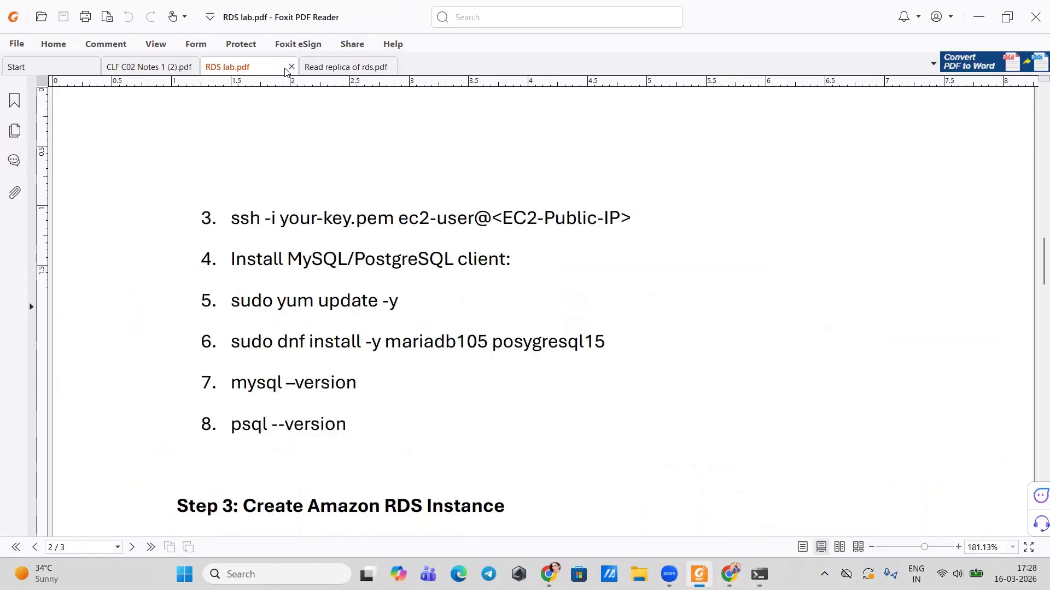
drag(233, 302, 398, 304)
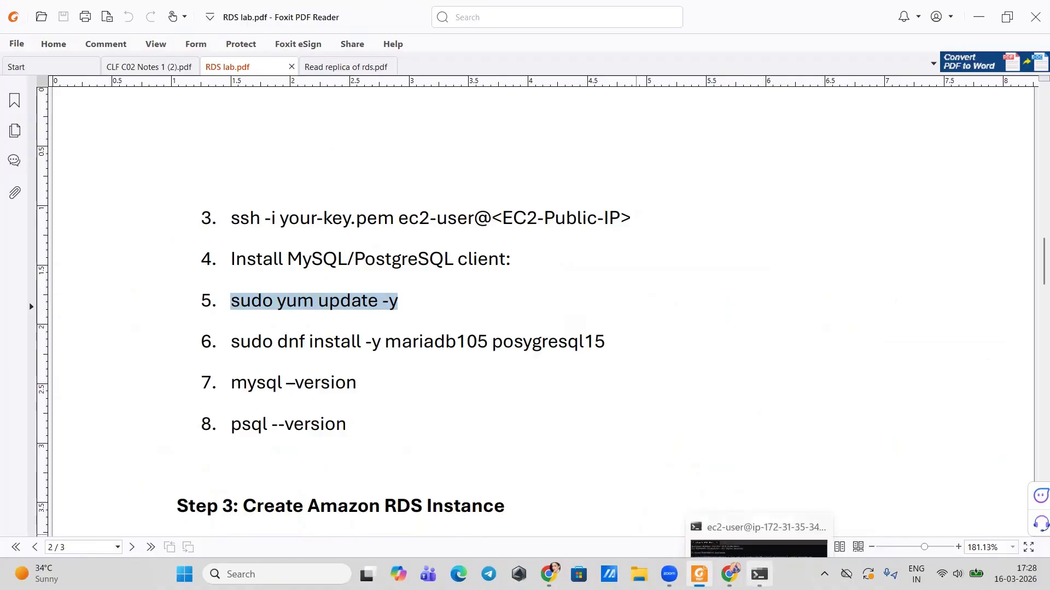
click(758, 574)
key(ctrl+v)
key(Return)
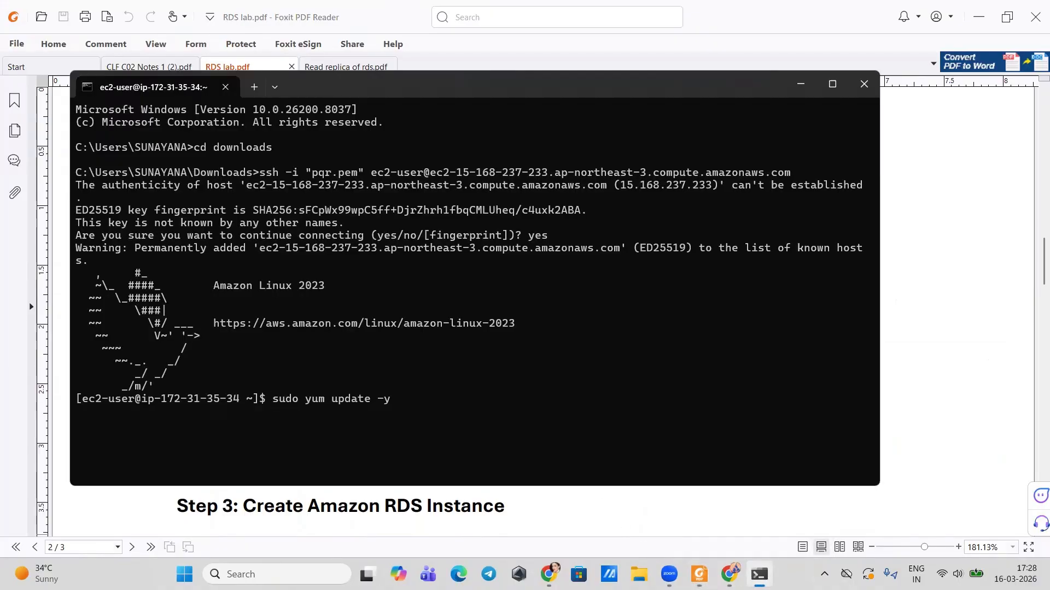
Step: Paste the step 6 dnf install command, correcting posygresql15 to postgresql15
click(759, 574)
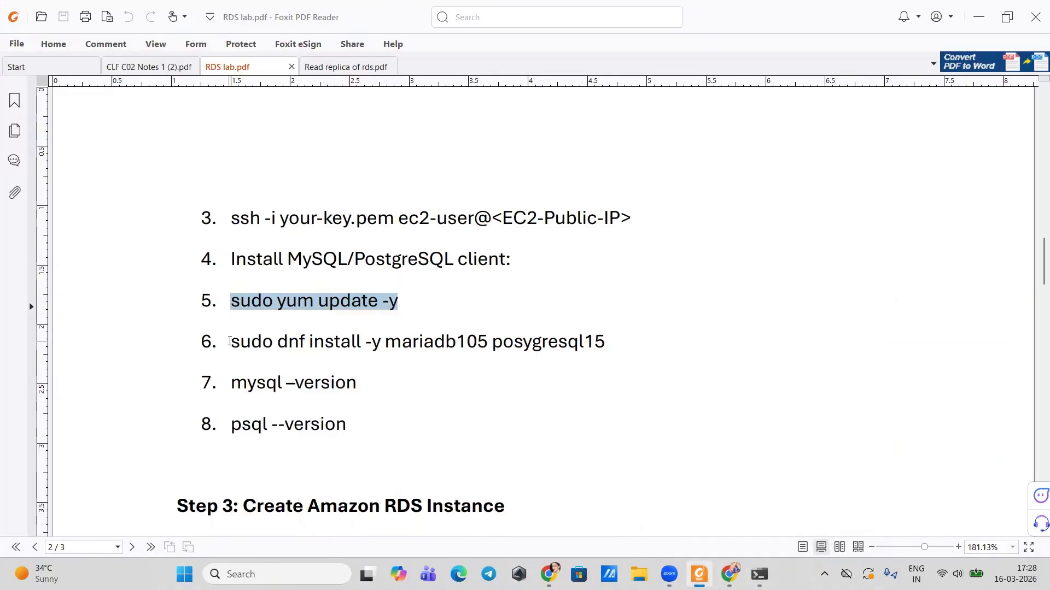
drag(230, 342, 606, 343)
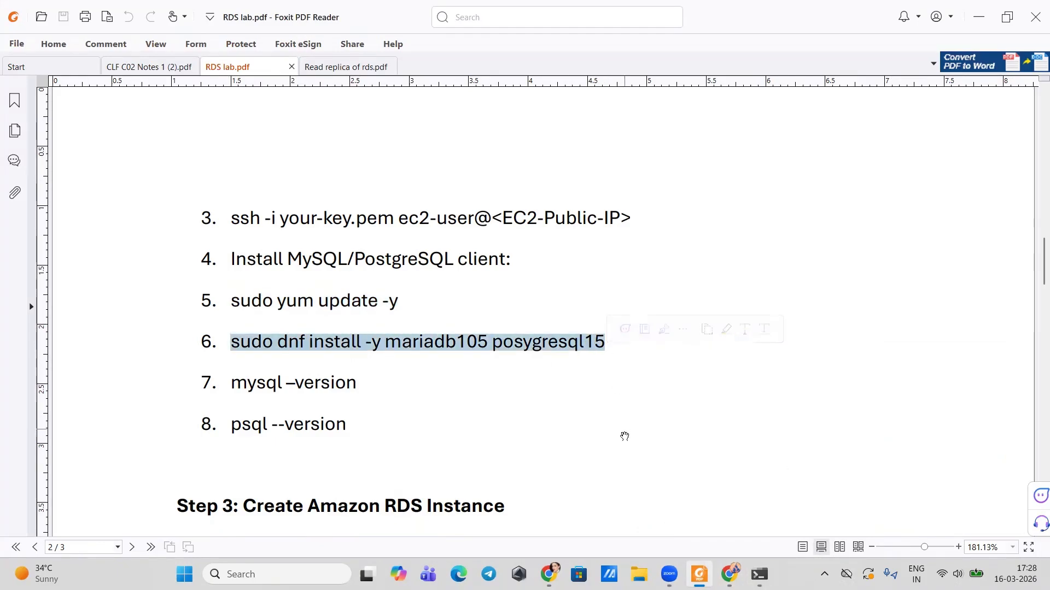
click(759, 574)
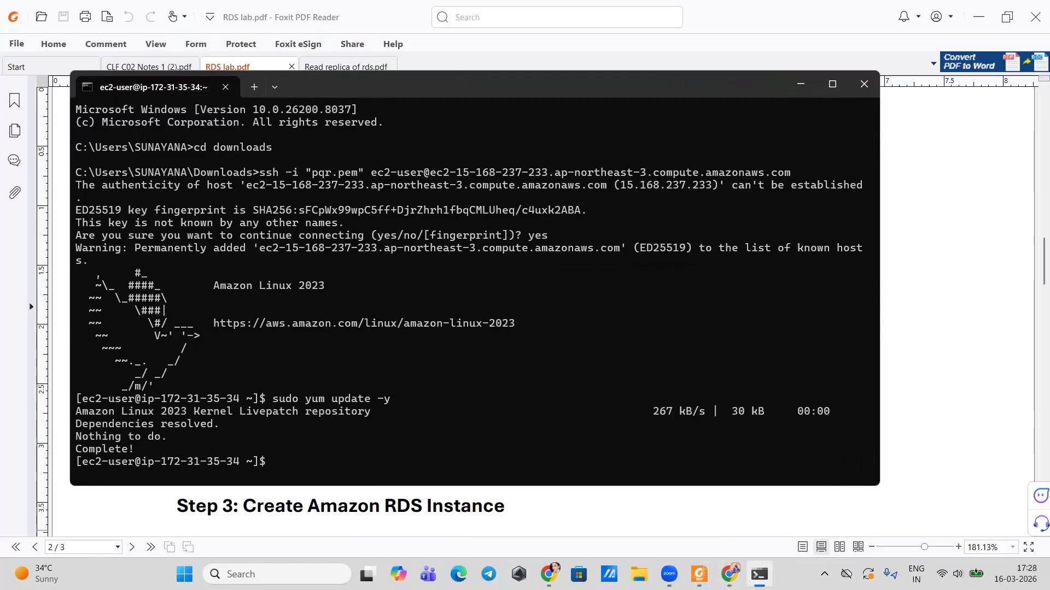
key(ctrl+v)
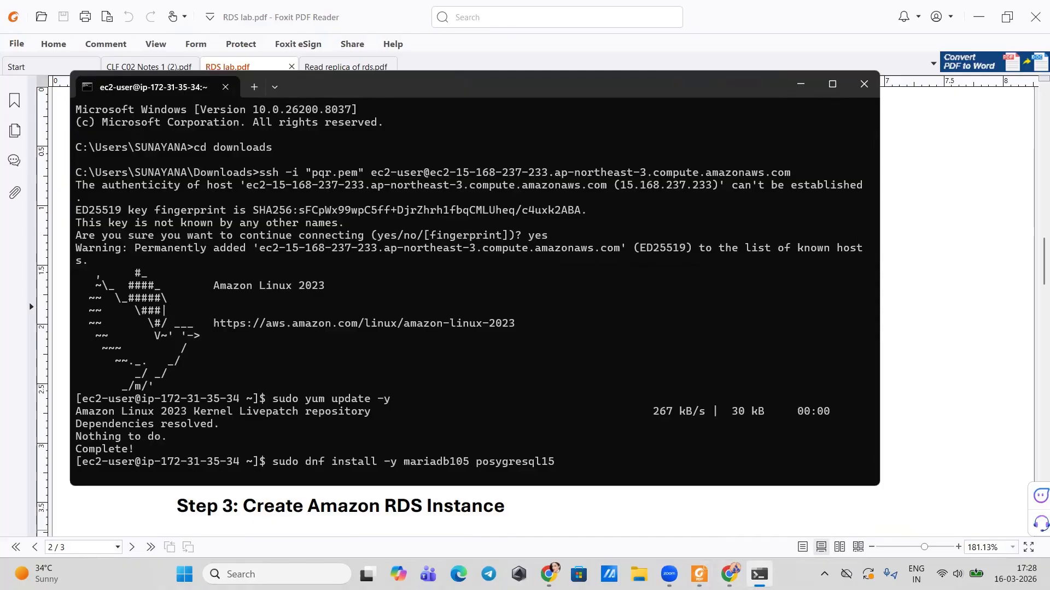
key(BackSpace)
text(t)
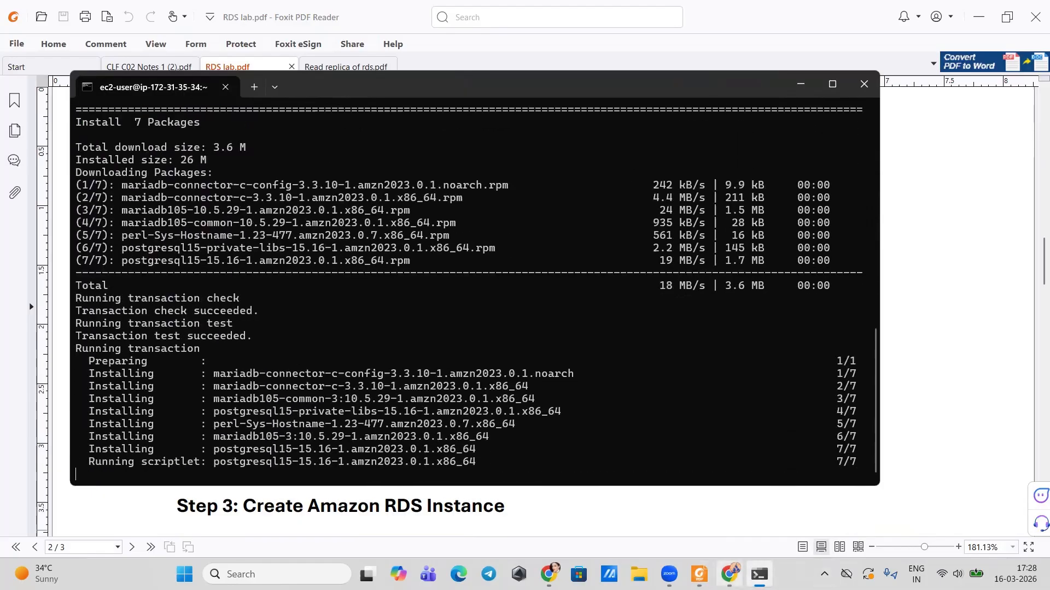
Step: Check the installed MySQL and PostgreSQL client versions, then return to the PDF guide
click(700, 574)
scroll(355, 414, down, 3)
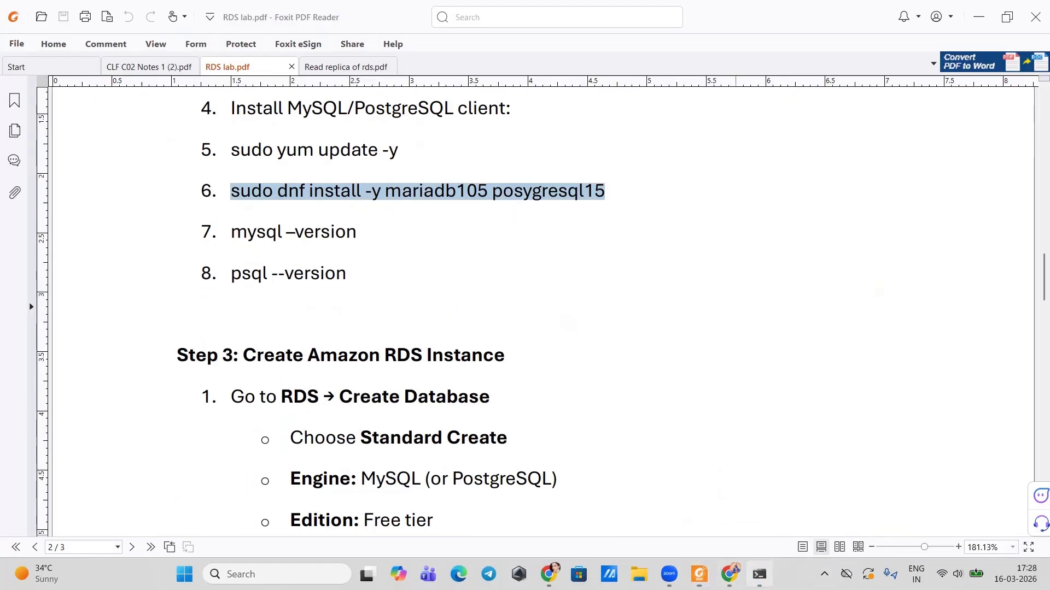
click(759, 574)
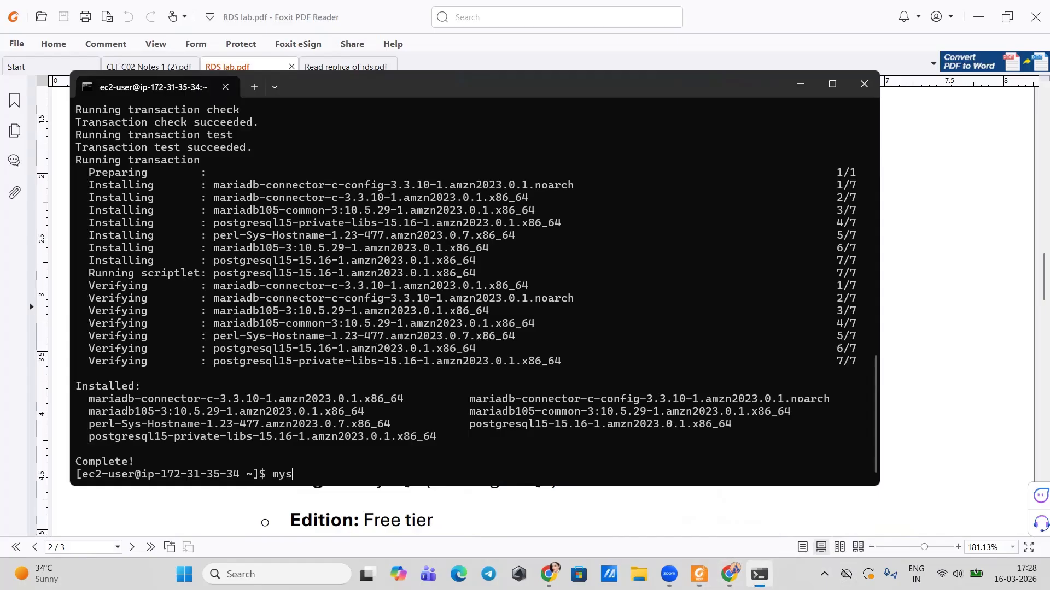
text(mysql --version)
key(Return)
text(pls)
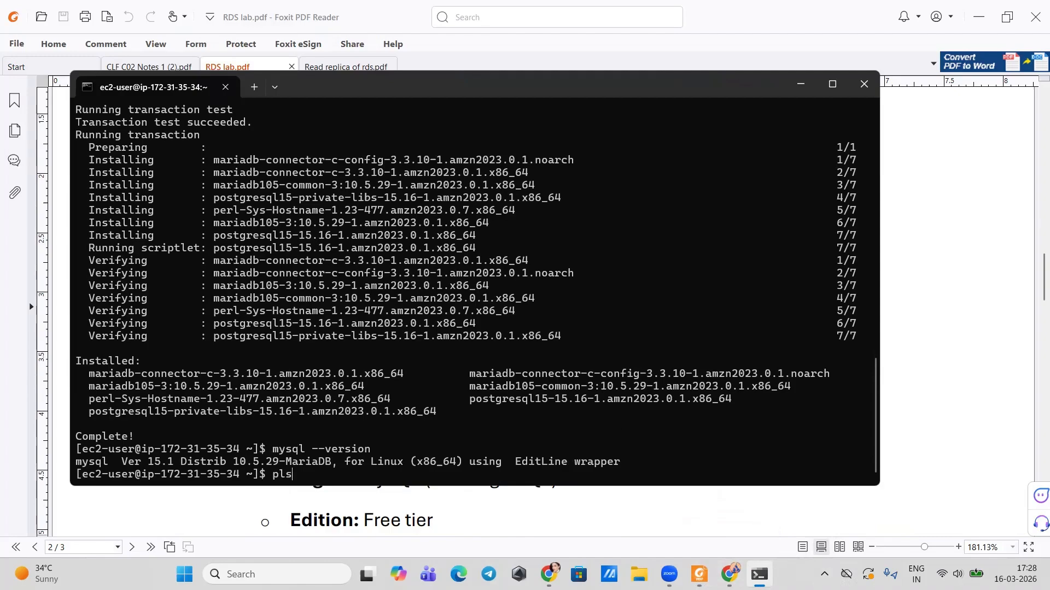
text(ql)
text(sql)
text( --version)
key(Return)
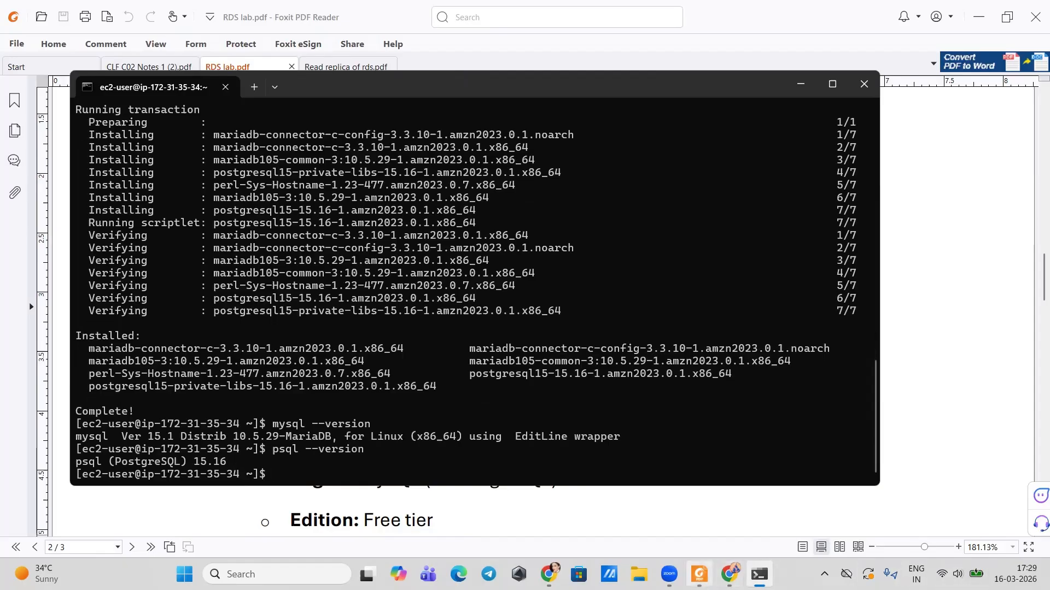
click(700, 574)
Step: Dismiss the RDS notices and copy database-1's endpoint from its connection details
click(325, 75)
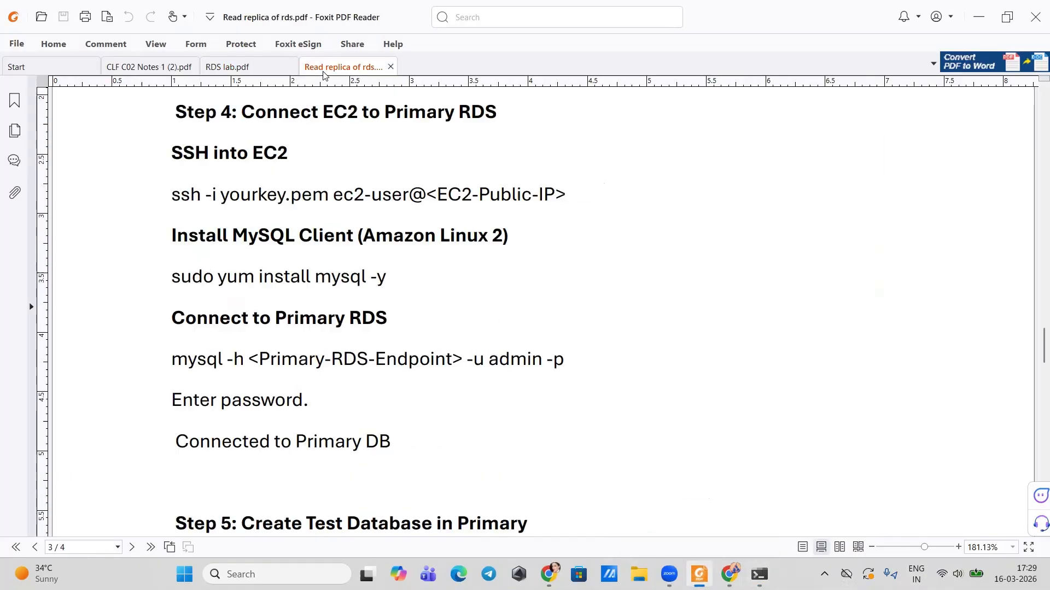
scroll(234, 306, down, 1)
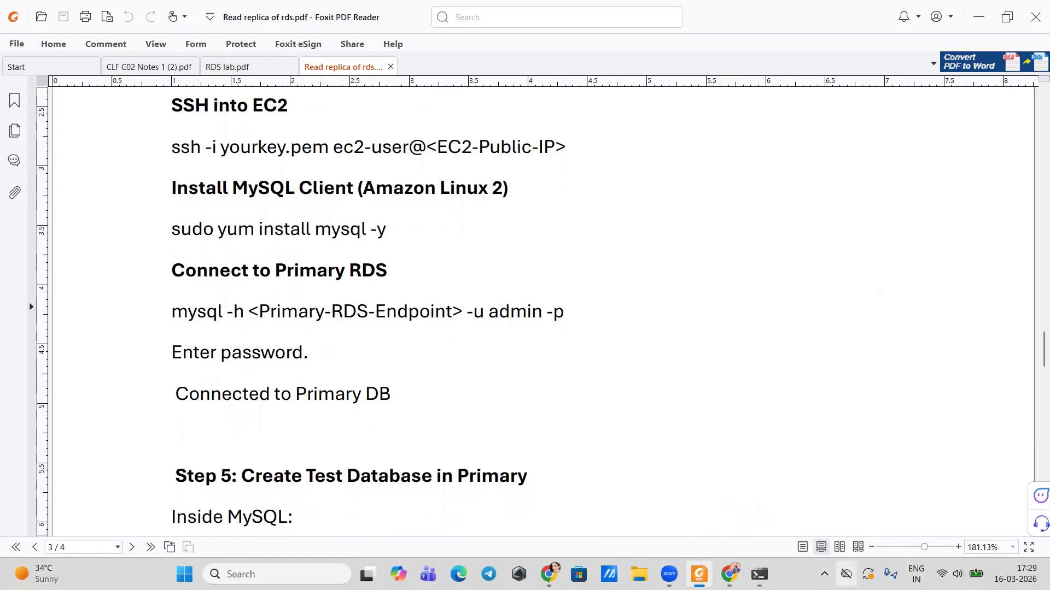
mouse_move(730, 575)
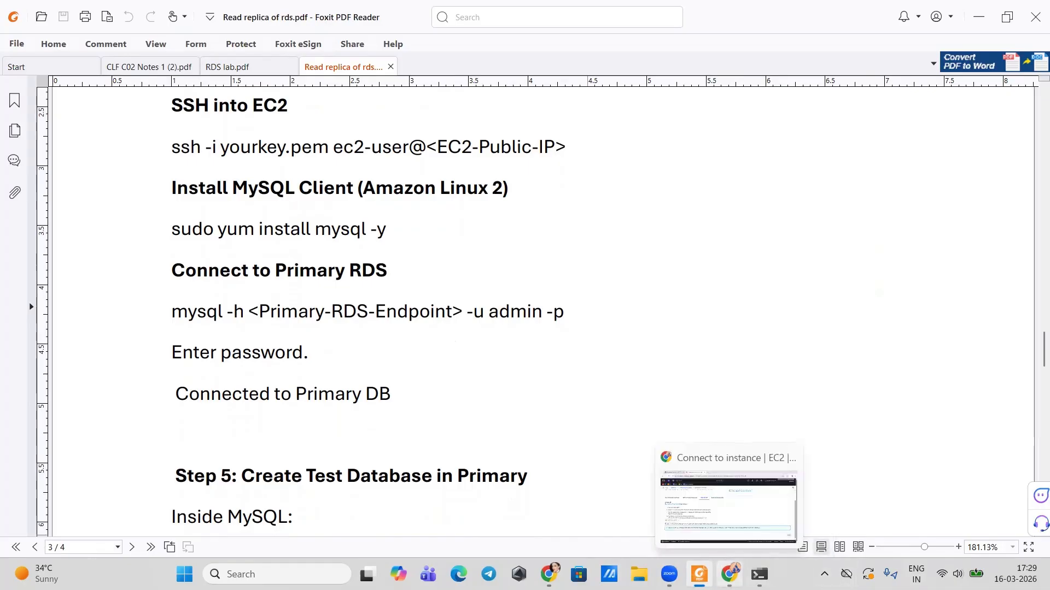
click(730, 574)
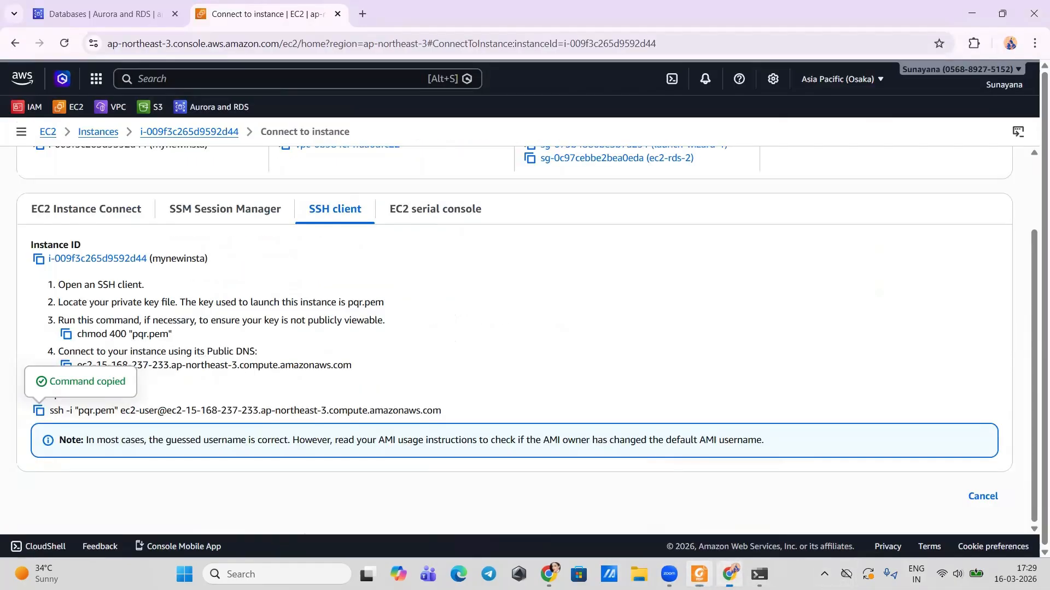
click(60, 11)
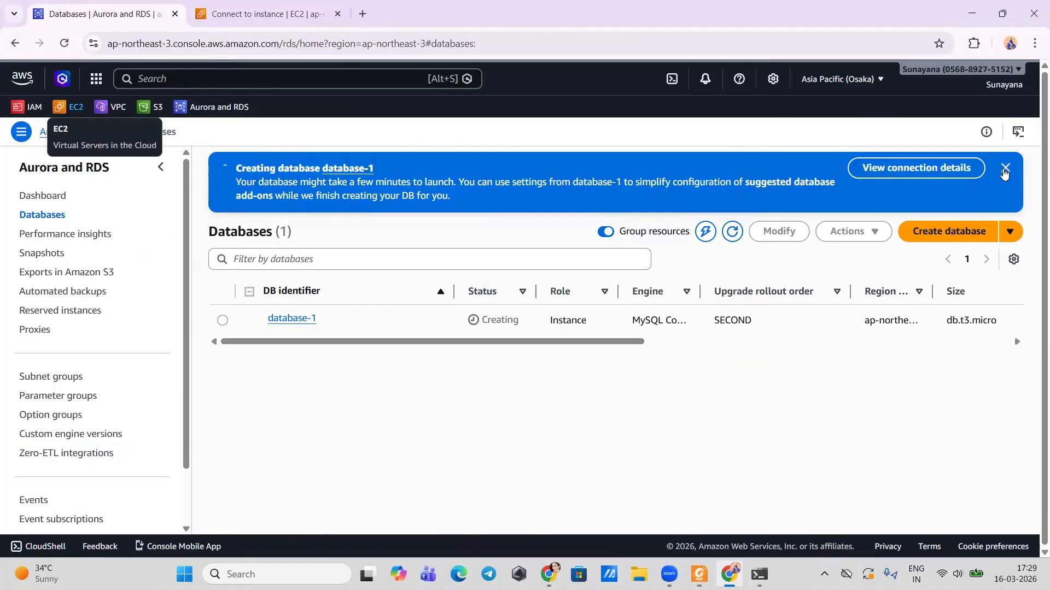
click(1005, 169)
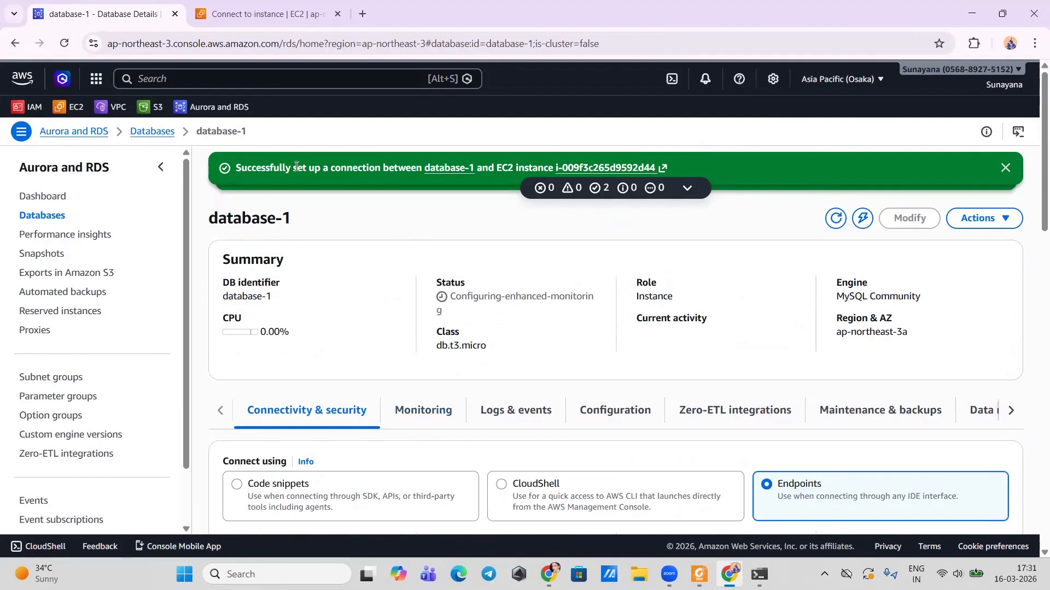
click(1002, 168)
click(917, 169)
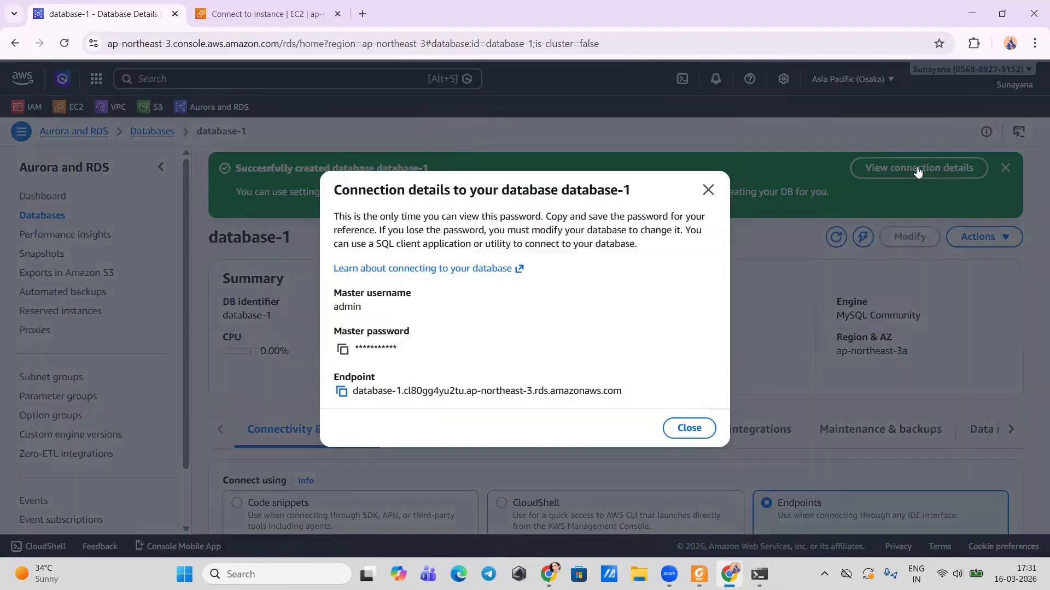
click(340, 392)
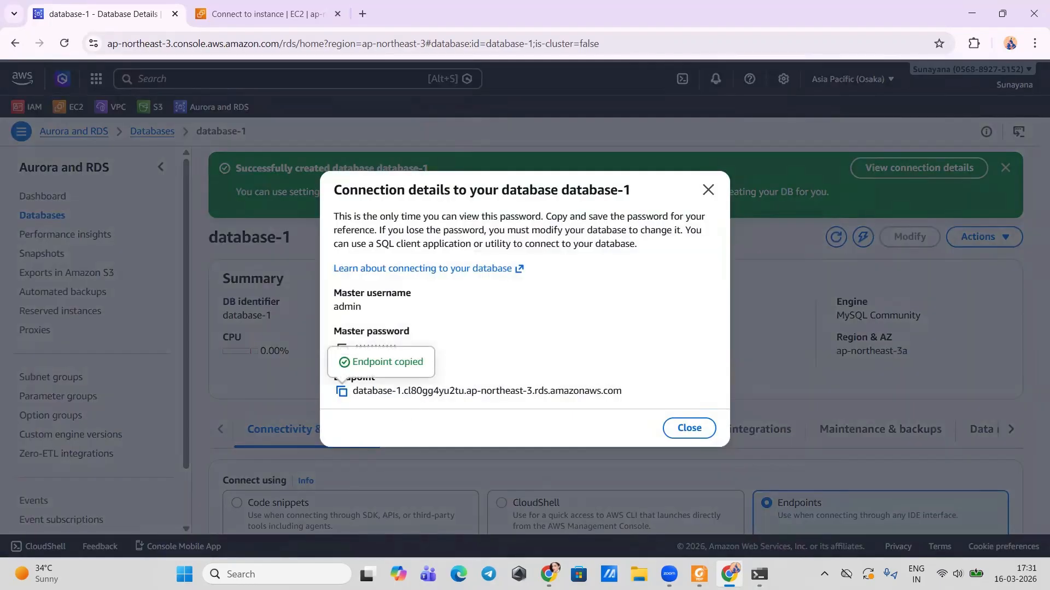
click(759, 574)
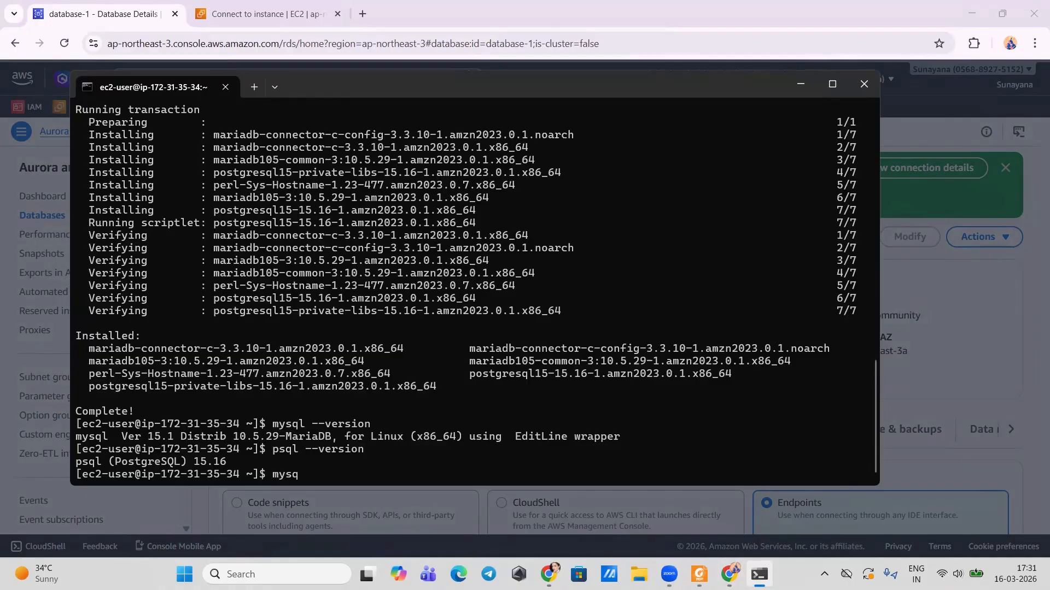
Step: Connect to database-1 with mysql -h <endpoint> -u admin -p and log in with the master password
text(mysql -h)
key(ctrl+v)
text(-)
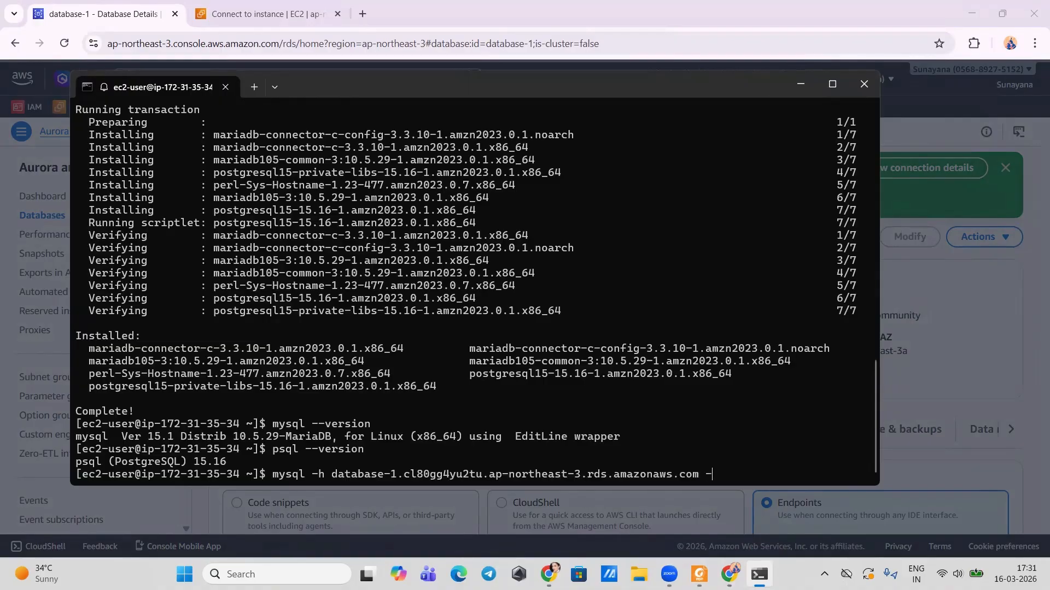
text(u admin -)
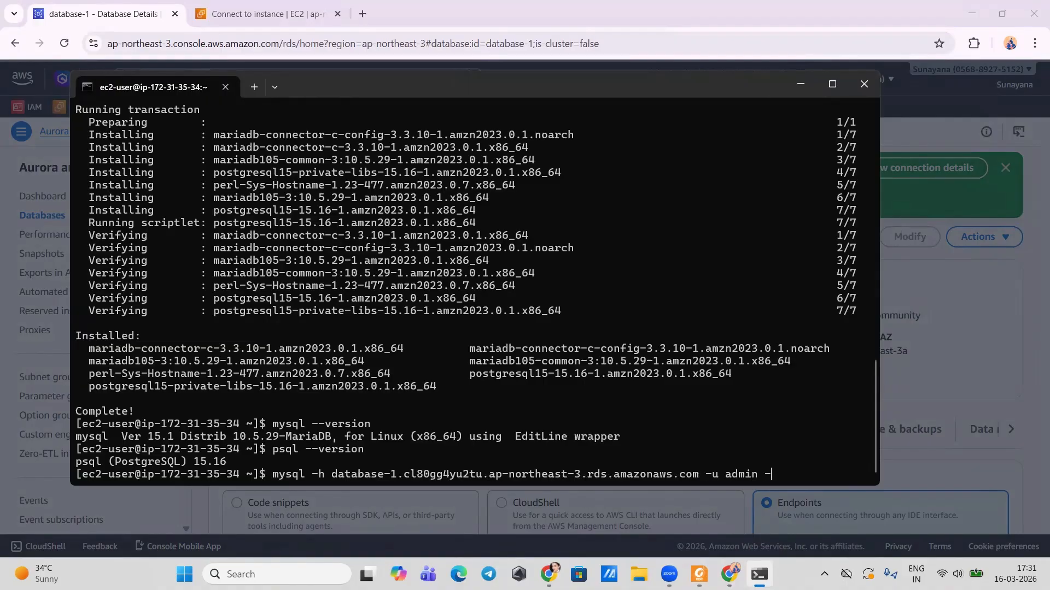
text(p)
key(Return)
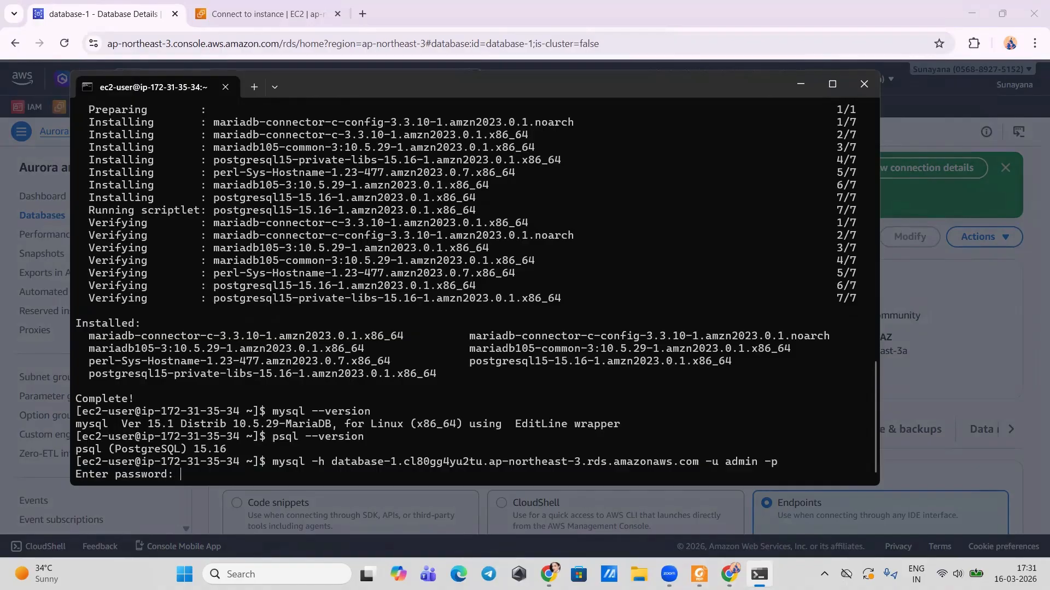
key(Return)
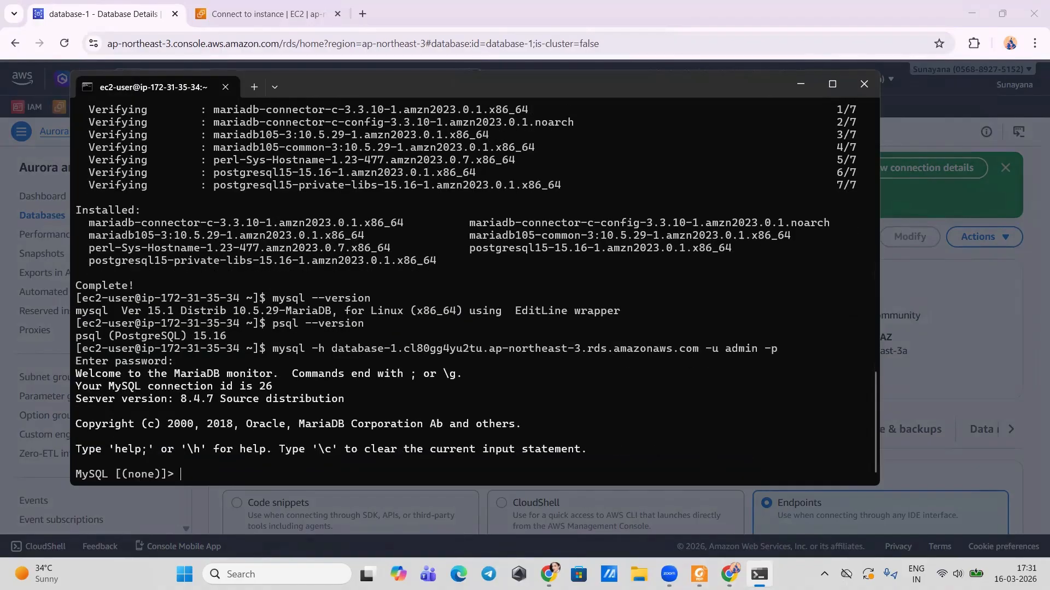
Step: Run CREATE DATABASE testdb and USE testdb, copied from the lab guide, at the MySQL prompt
click(700, 574)
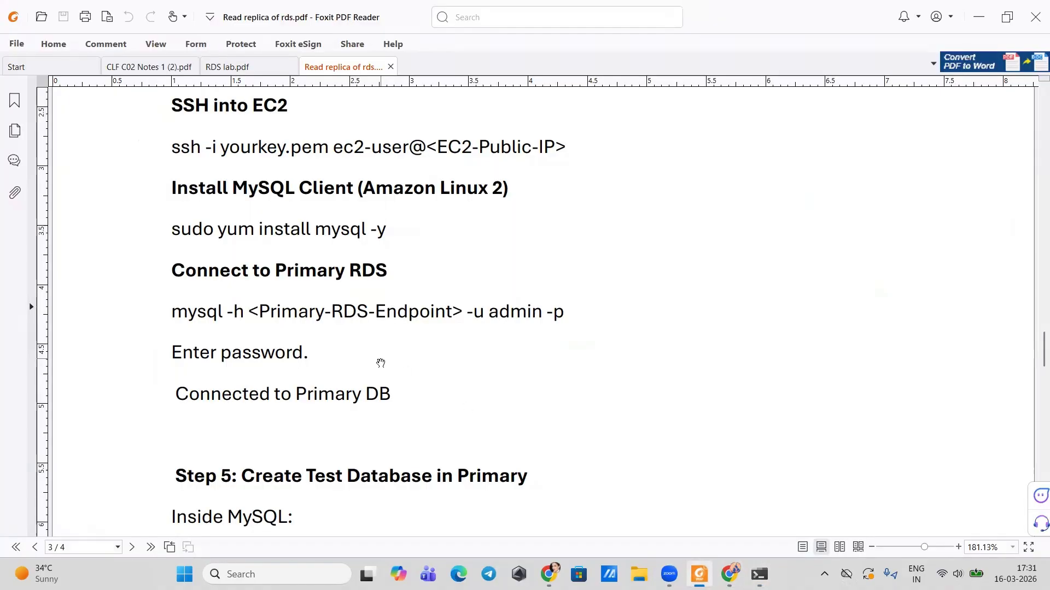
scroll(380, 363, down, 2)
scroll(229, 352, down, 1)
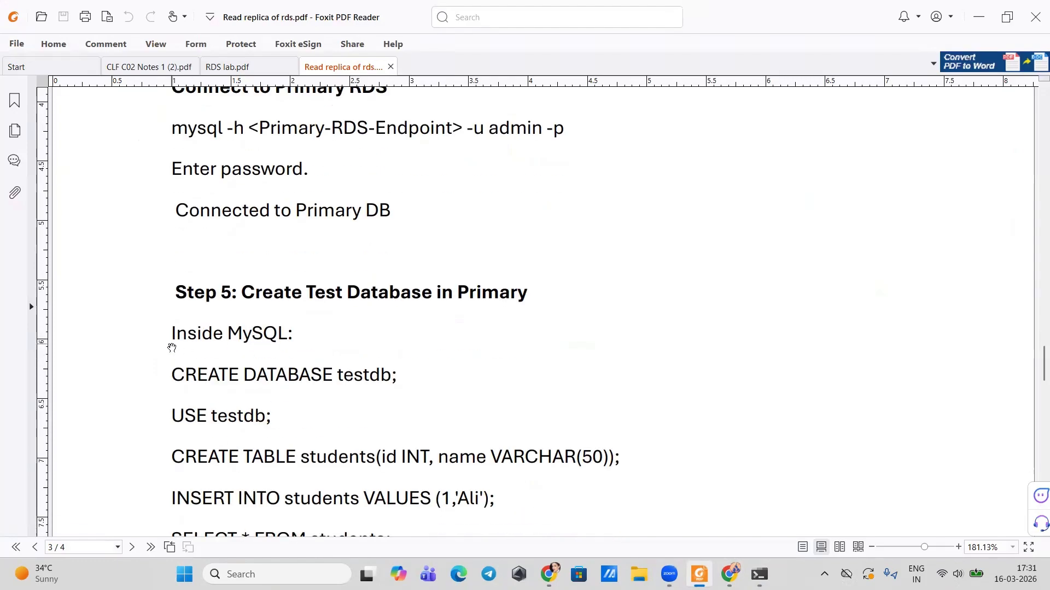
drag(171, 379, 399, 381)
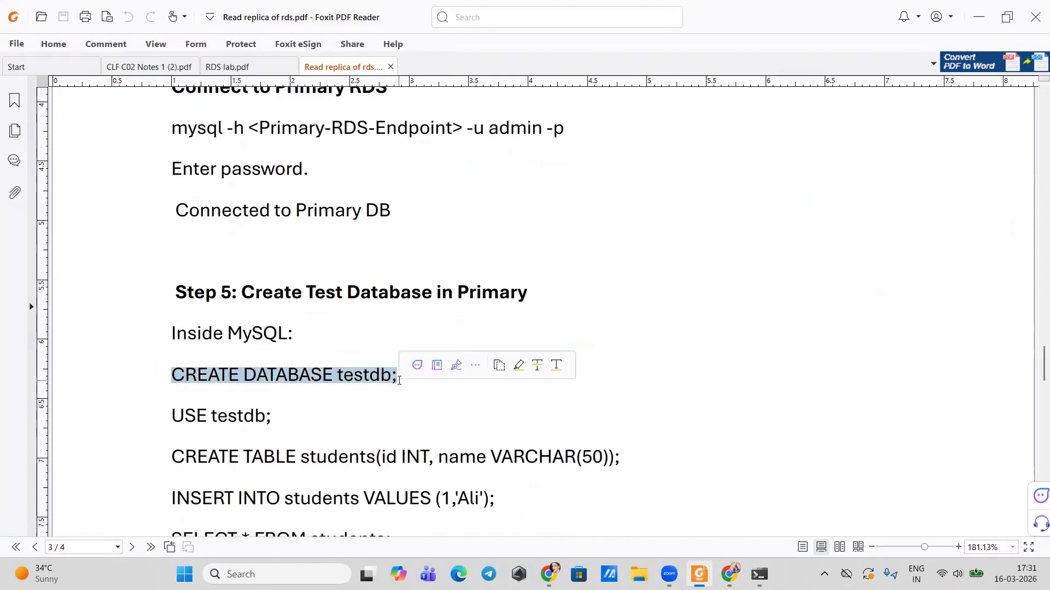
click(759, 574)
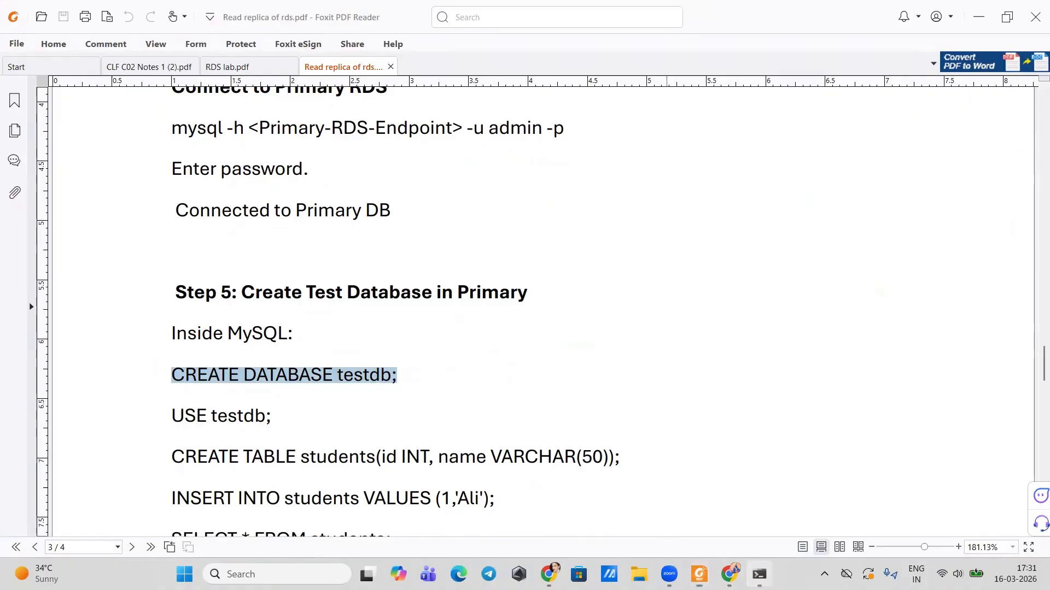
key(ctrl+v)
key(Return)
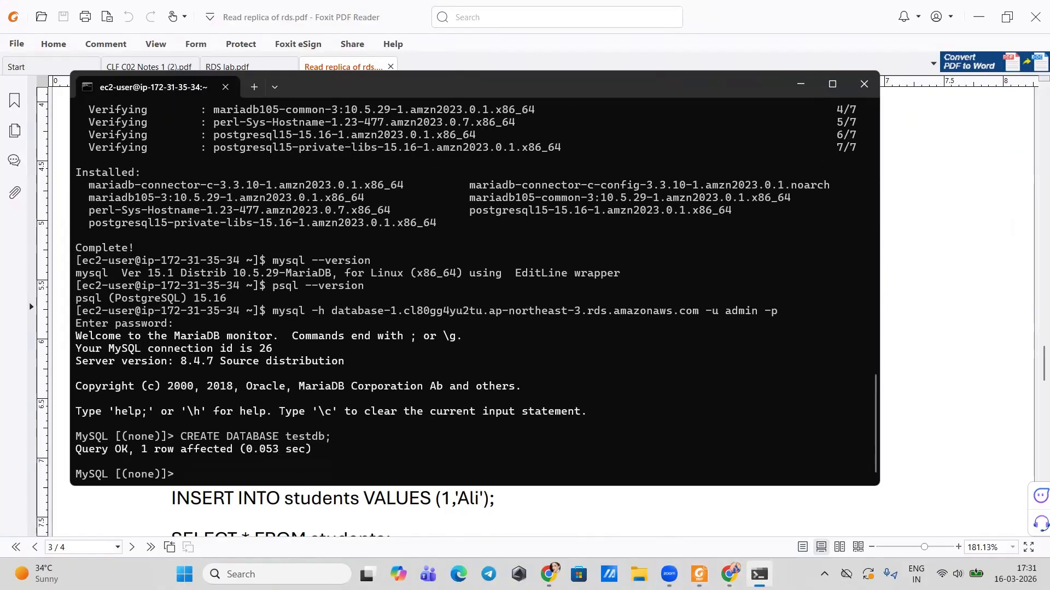
click(759, 574)
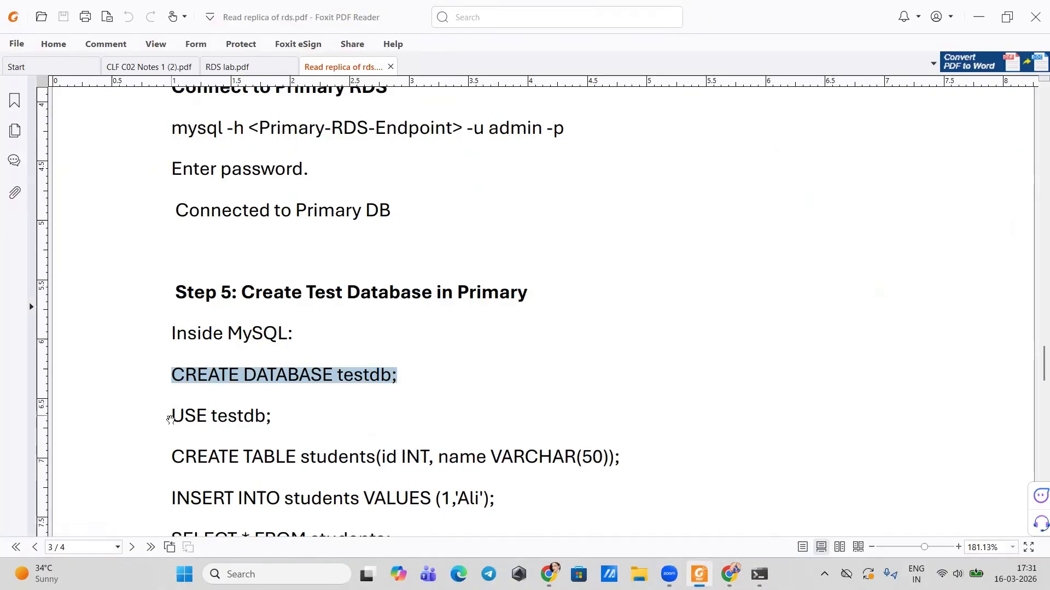
drag(170, 419, 274, 421)
key(ctrl+c)
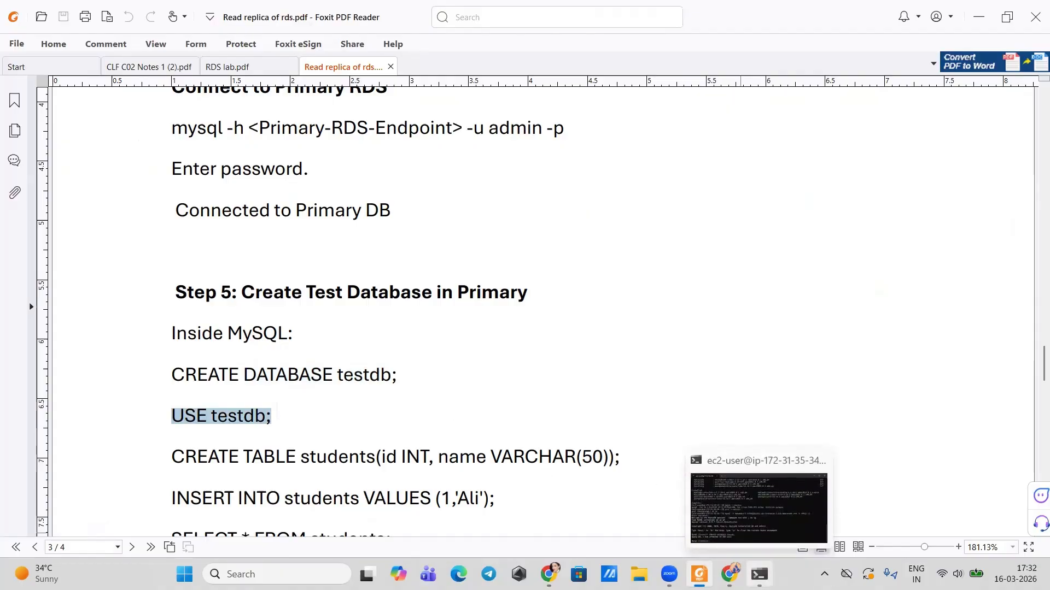
click(758, 574)
key(ctrl+v)
key(Return)
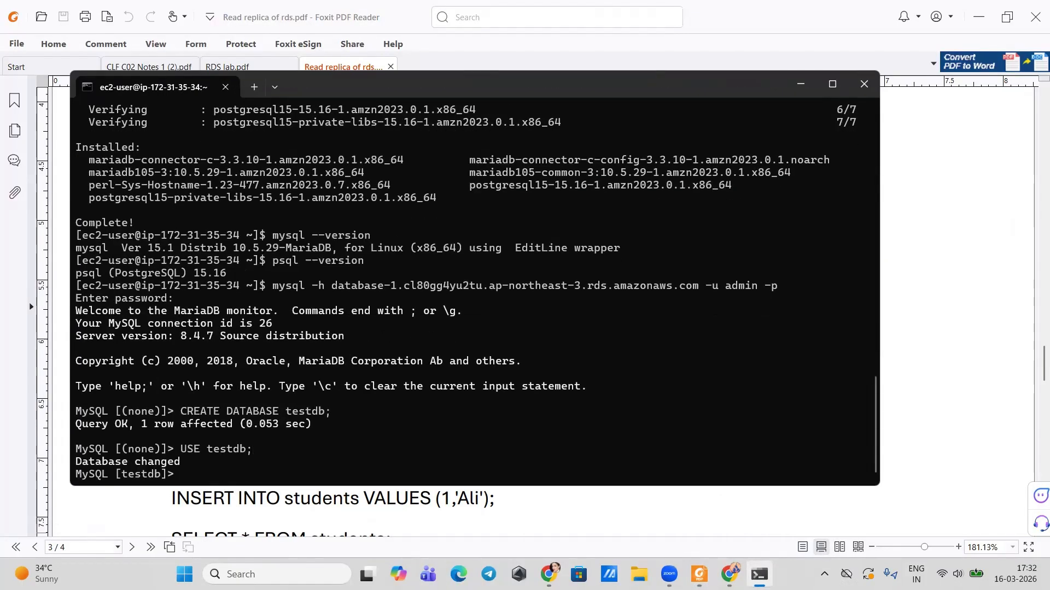
click(759, 574)
Step: Create the students table and insert the row (1, 'Ali') using the guide's SQL
scroll(402, 440, down, 3)
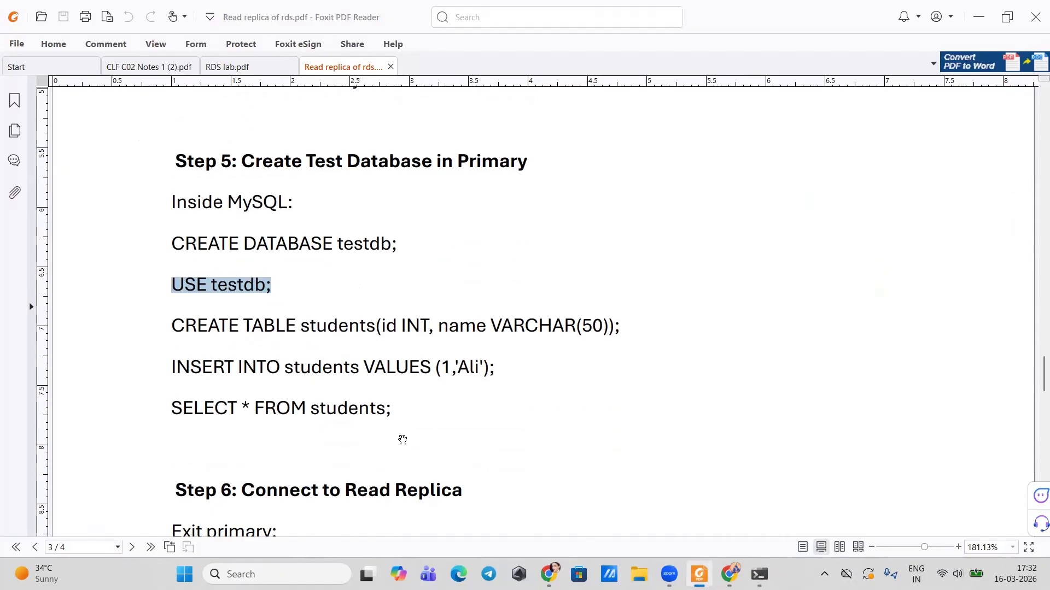
drag(171, 329, 646, 337)
key(ctrl+c)
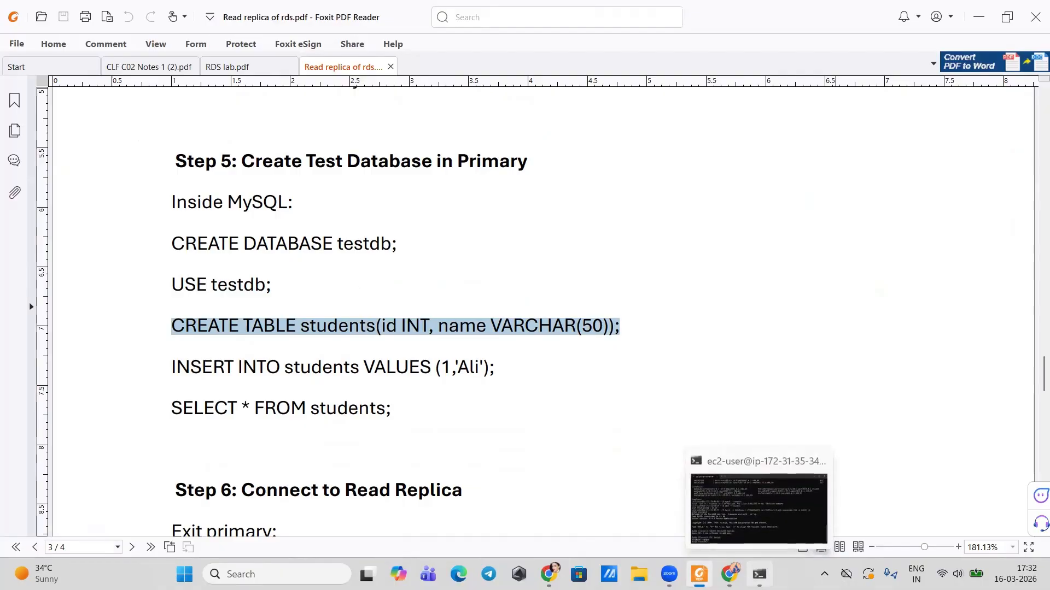
click(759, 574)
key(ctrl+v)
key(Return)
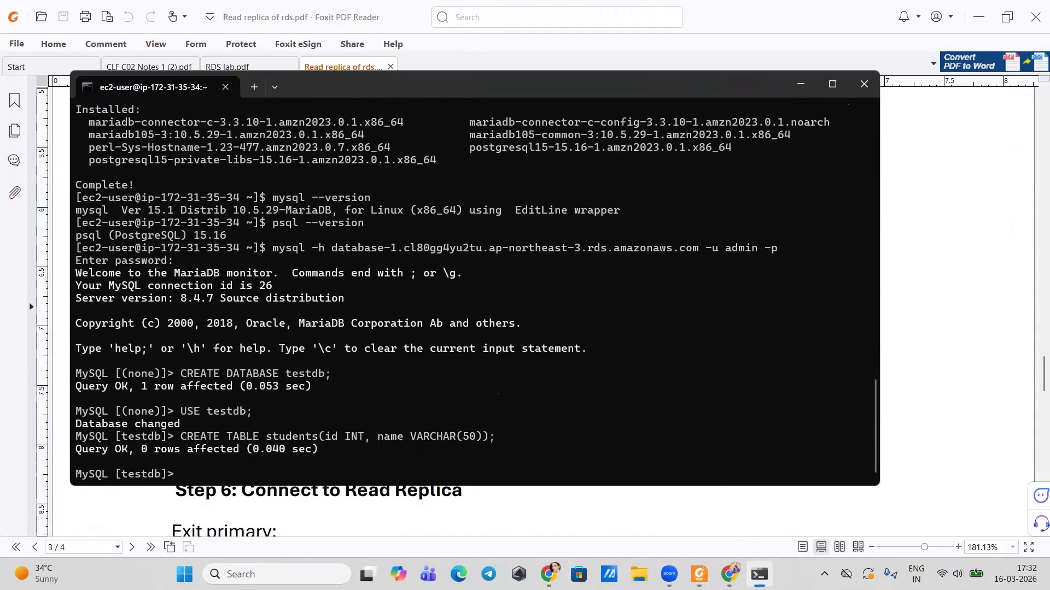
click(758, 574)
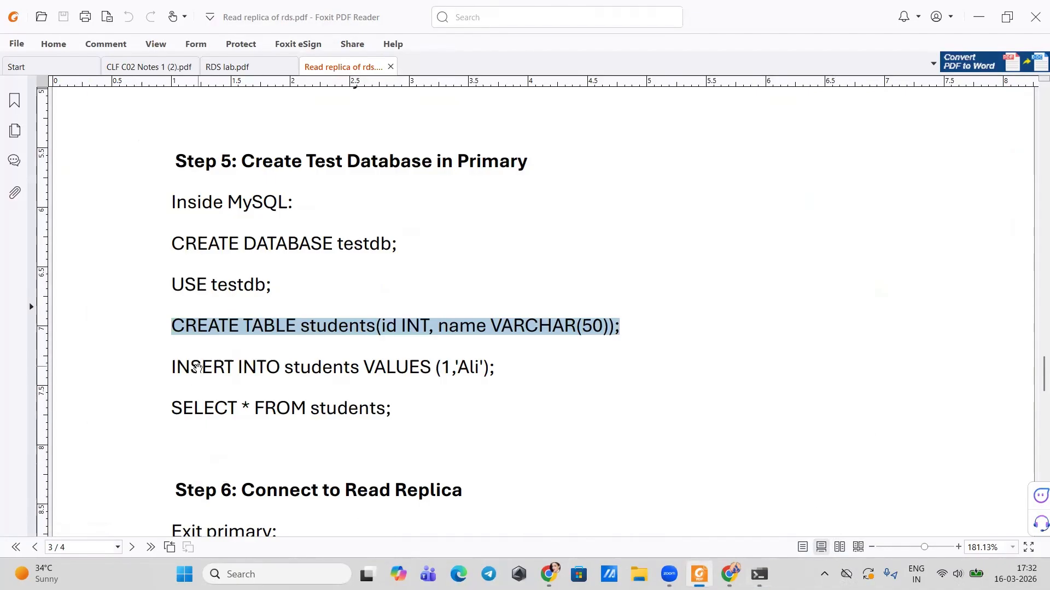
drag(173, 367, 494, 372)
key(ctrl+c)
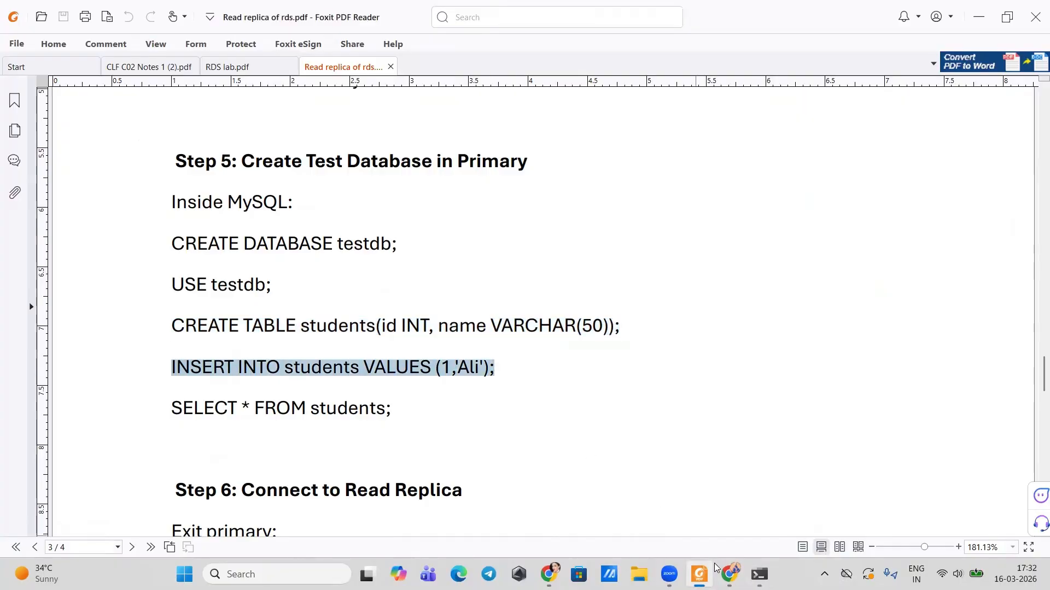
click(759, 574)
key(ctrl+v)
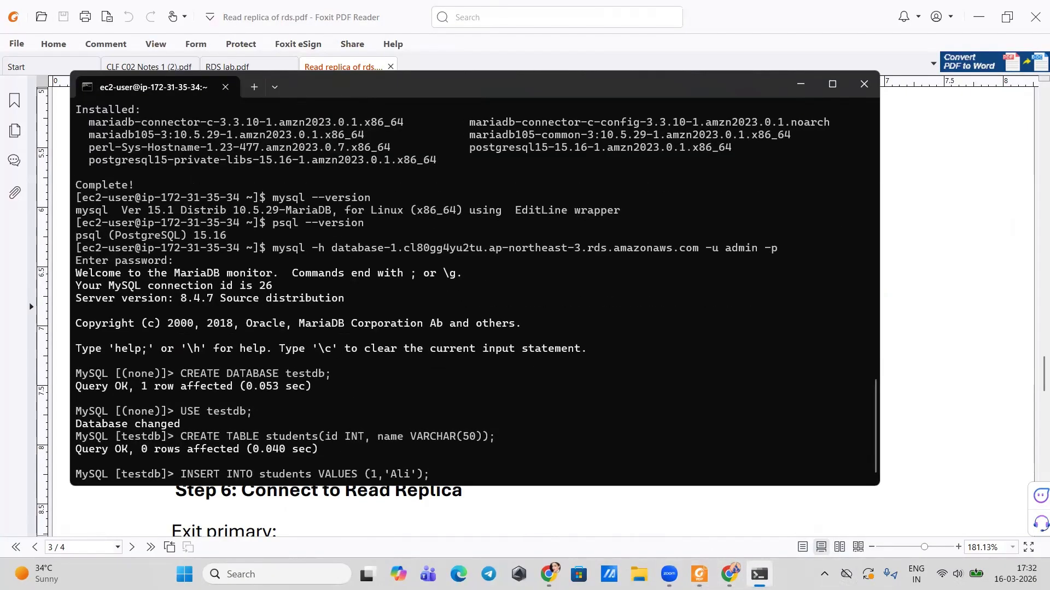
key(Return)
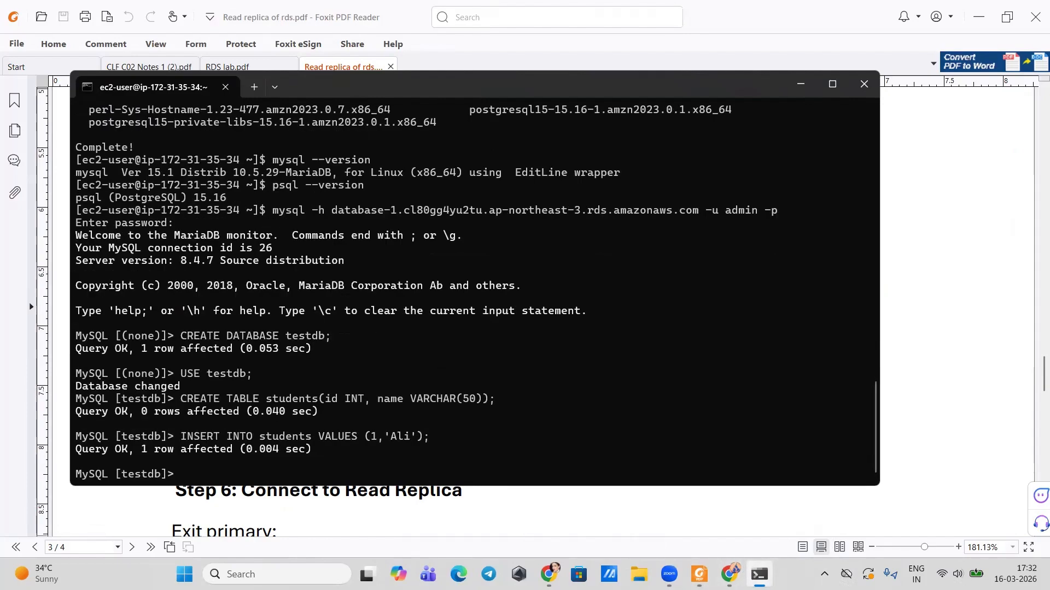
click(759, 575)
Step: Run SELECT * FROM students to confirm the row 1, Ali
drag(173, 412, 395, 418)
key(ctrl+c)
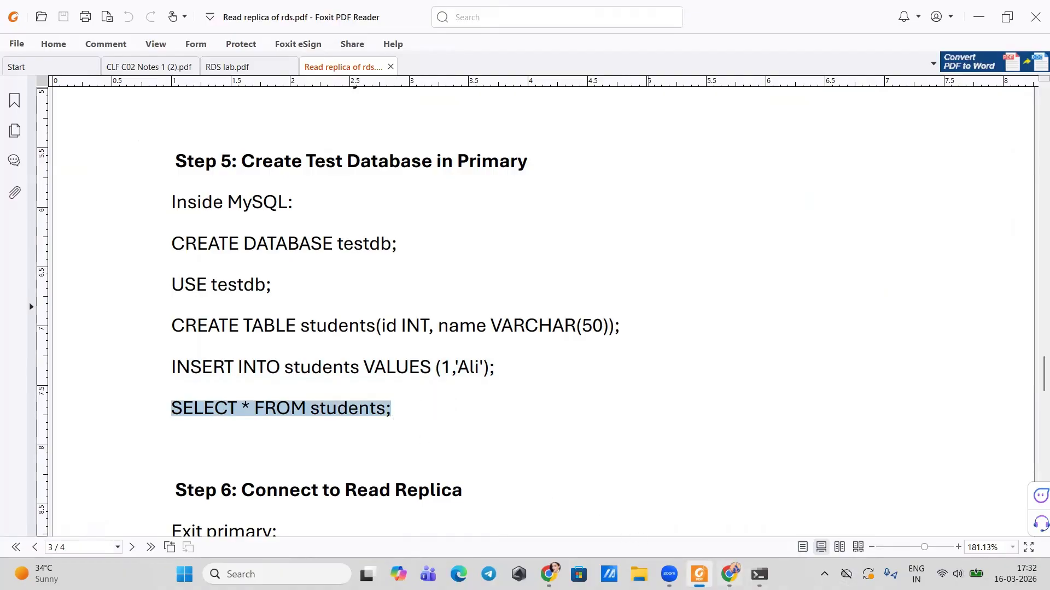
click(759, 574)
key(ctrl+v)
key(Return)
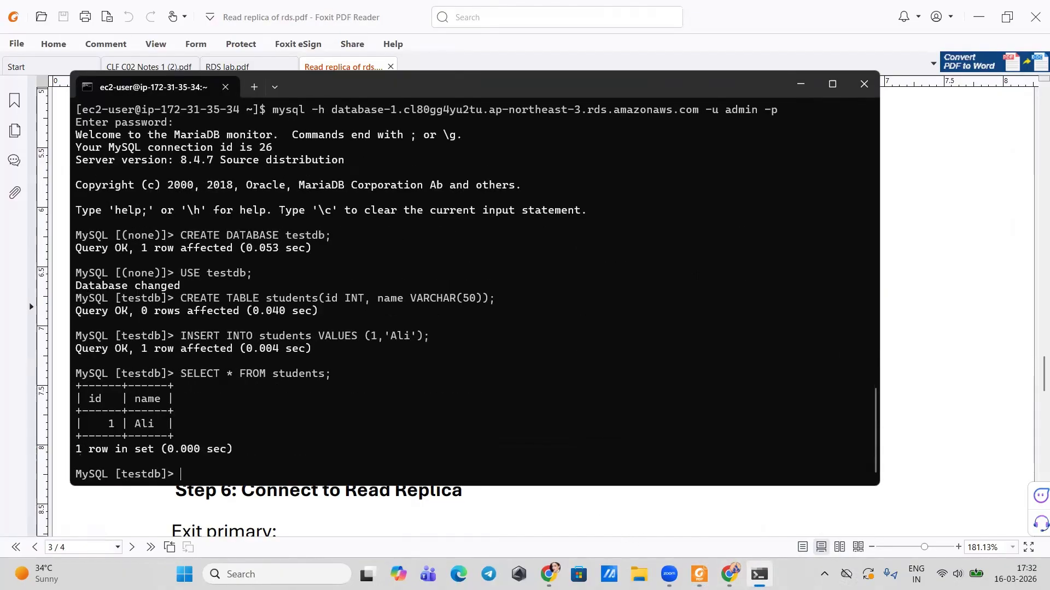
click(758, 574)
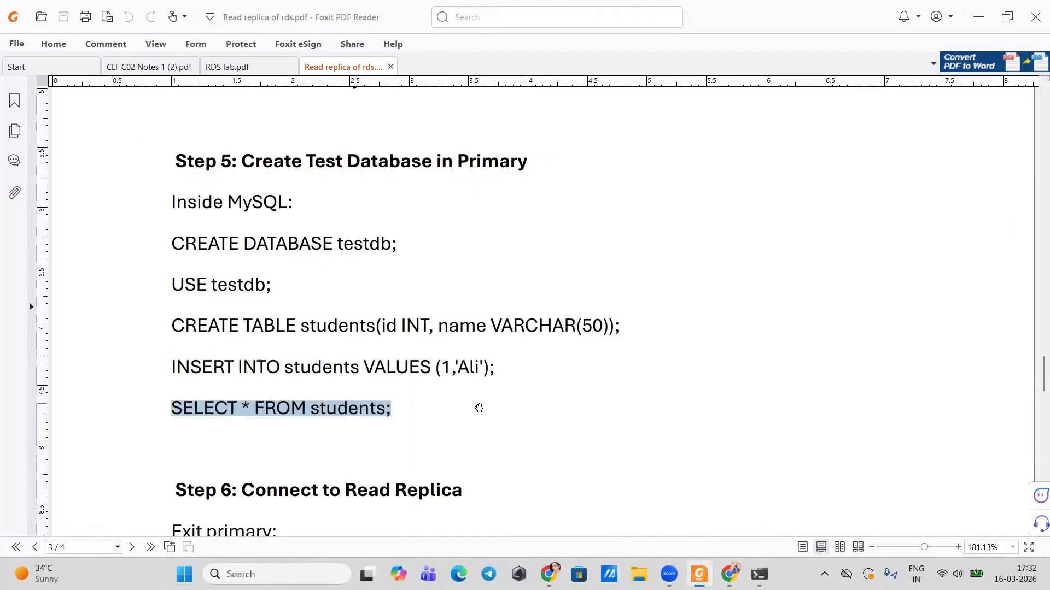
scroll(475, 405, down, 1)
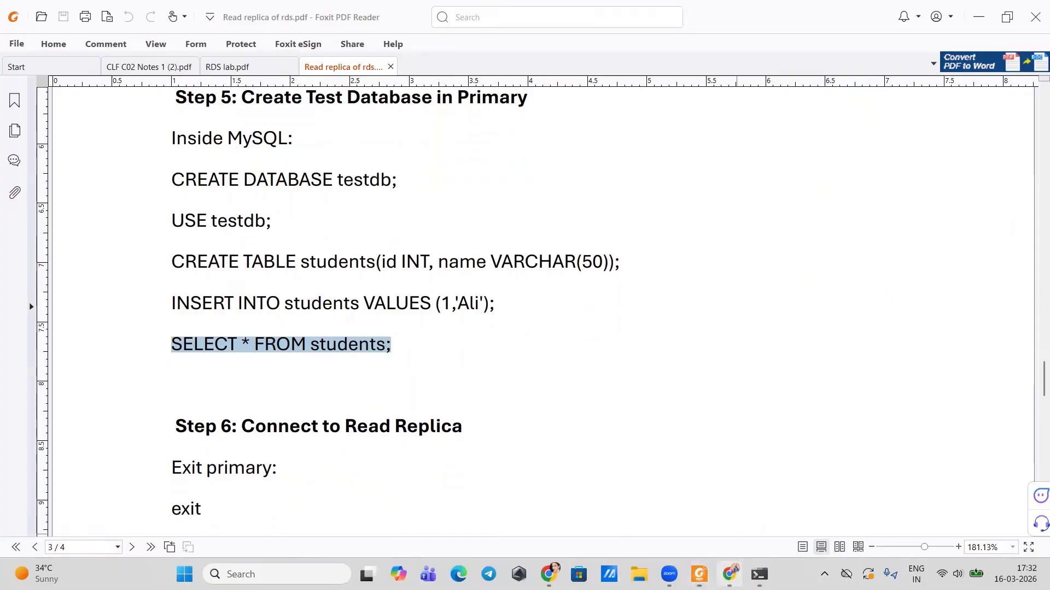
click(729, 574)
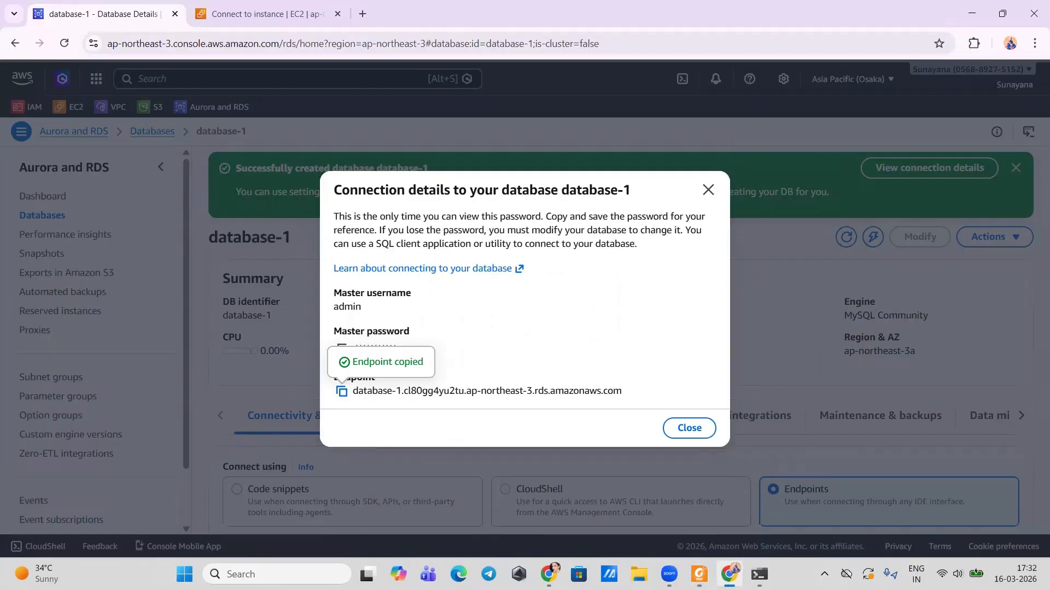
Step: Back on the Databases list, refresh until database-1 is Available, then open its Actions menu
click(707, 190)
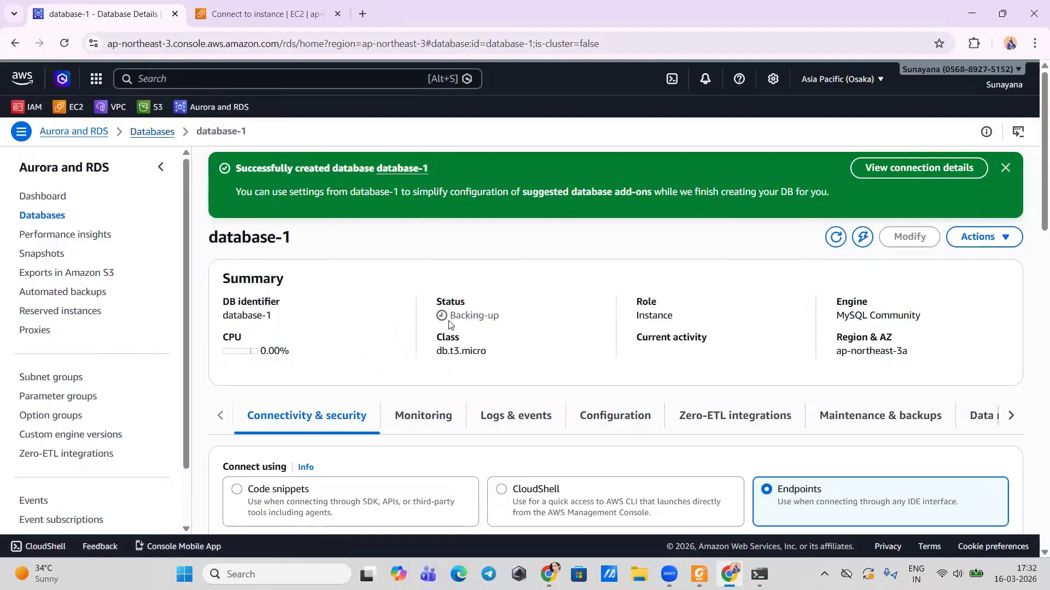
click(149, 132)
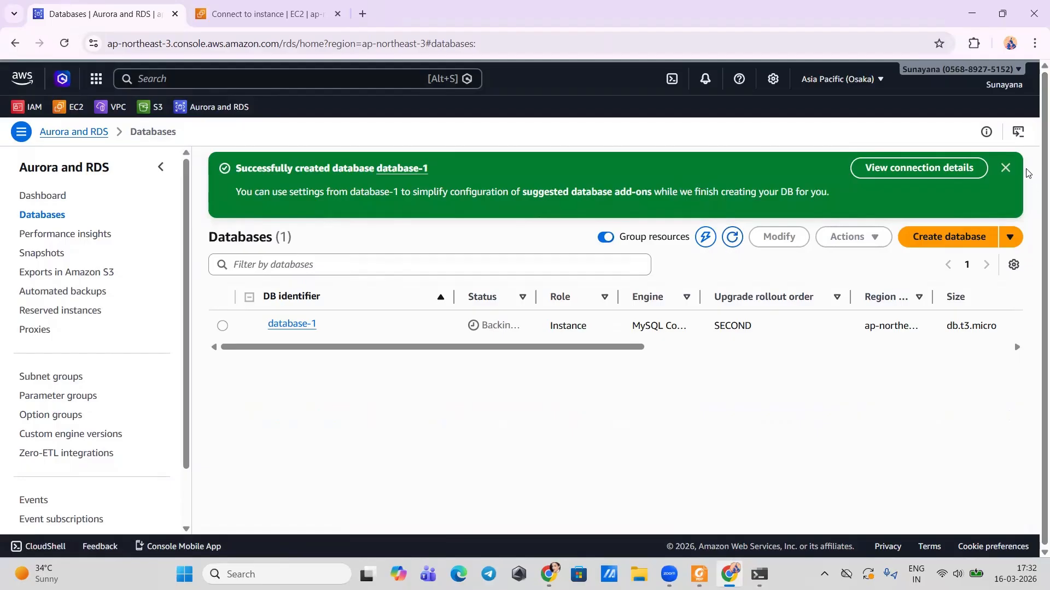
click(1005, 168)
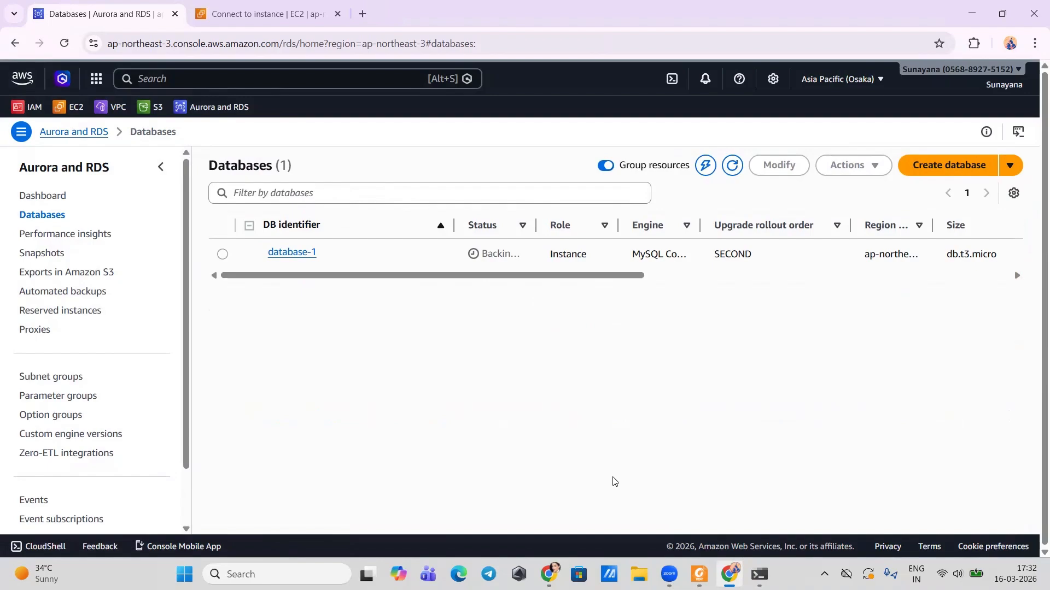
click(733, 170)
click(238, 259)
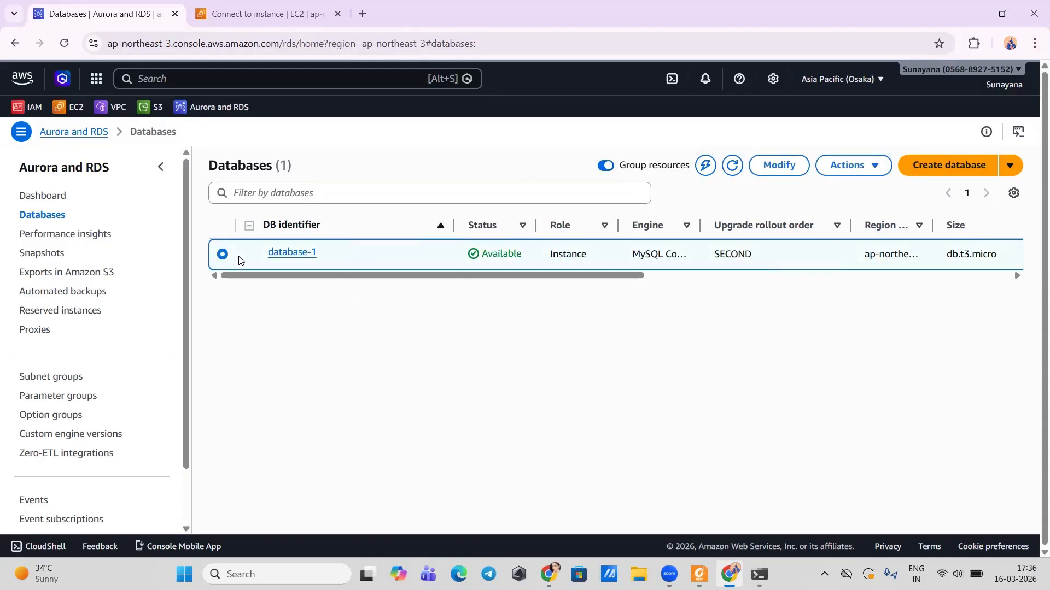
click(849, 163)
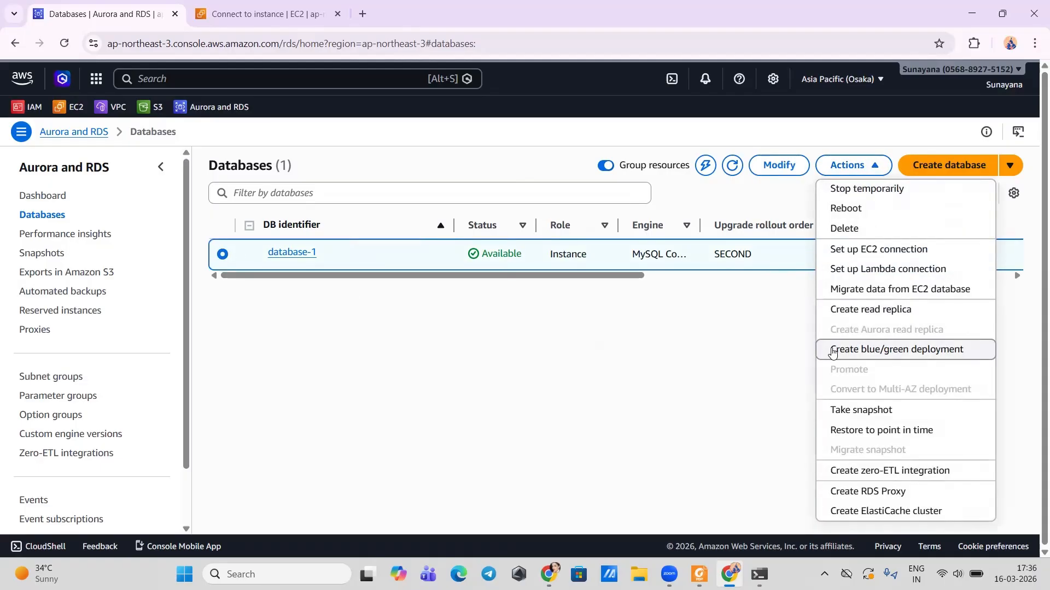
Step: Set up a read replica named myrepl: not publicly accessible, security groups rds-ec2-2 and launch-wizard-1
click(834, 310)
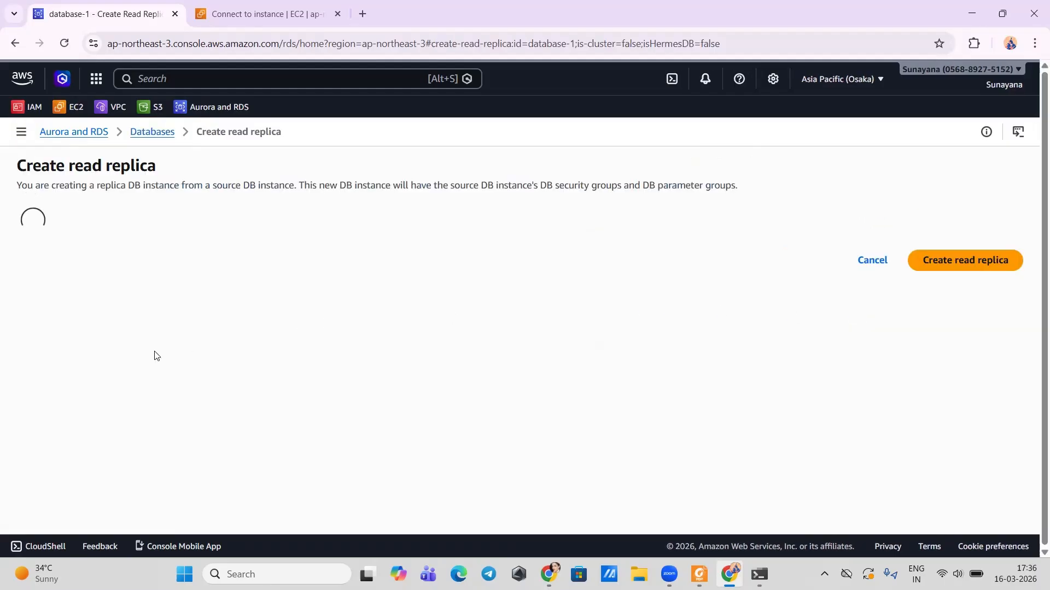
click(83, 411)
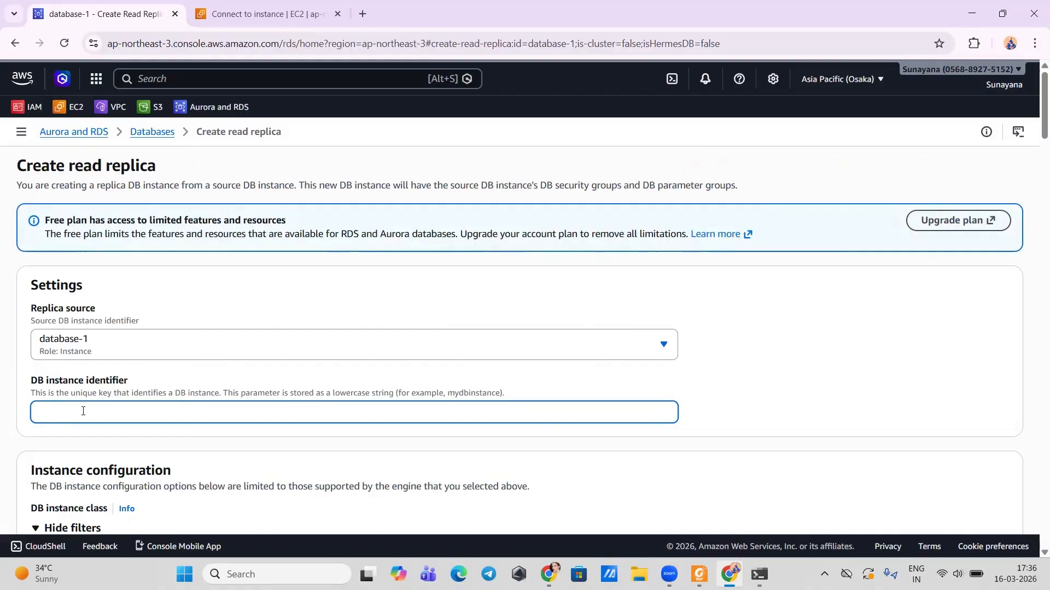
text(myrepl)
scroll(83, 413, down, 8)
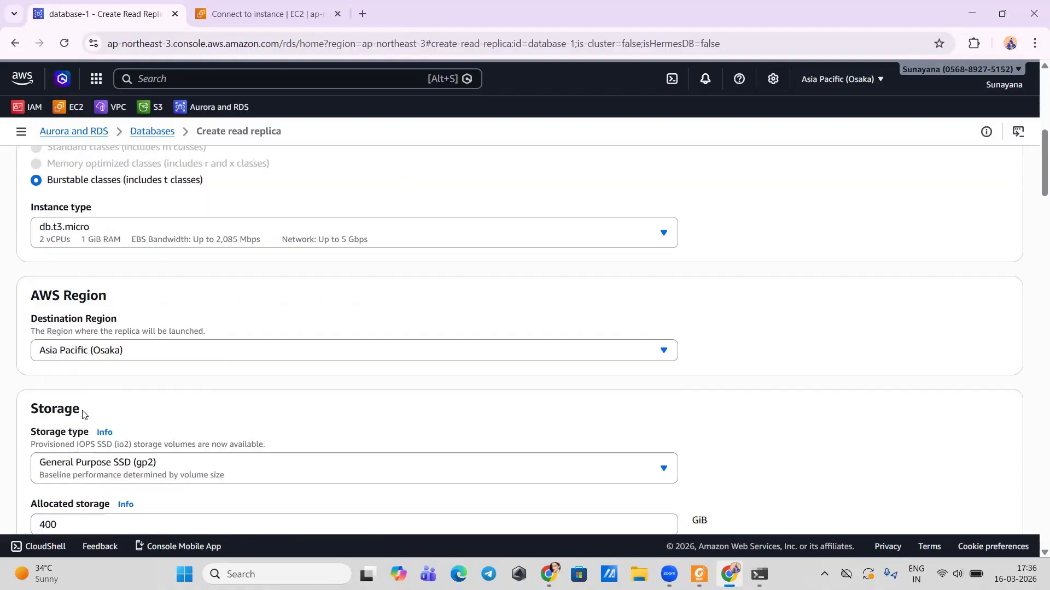
scroll(111, 349, down, 6)
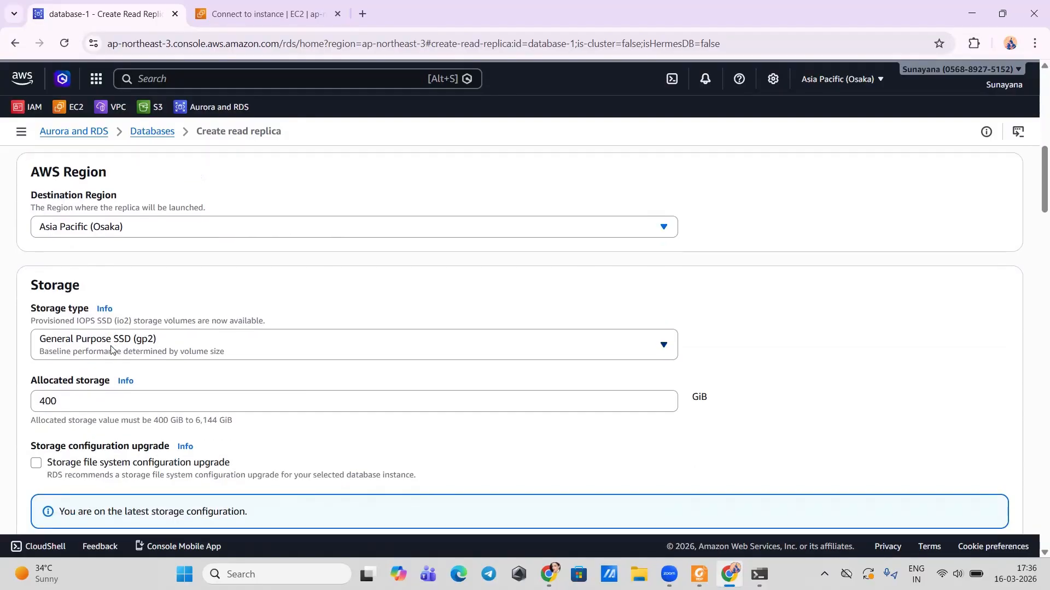
scroll(111, 349, down, 10)
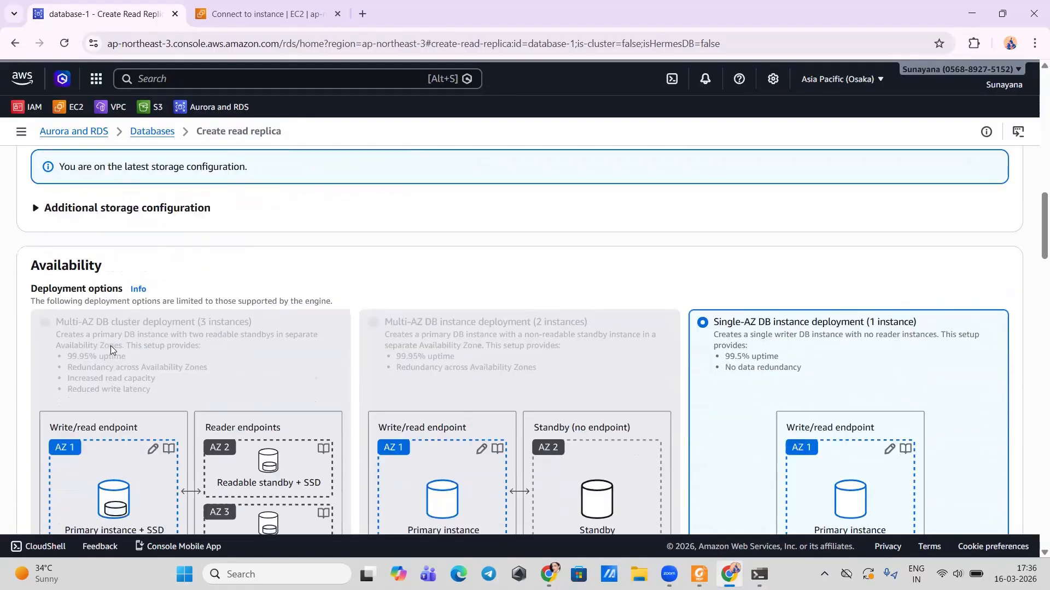
scroll(111, 350, down, 1)
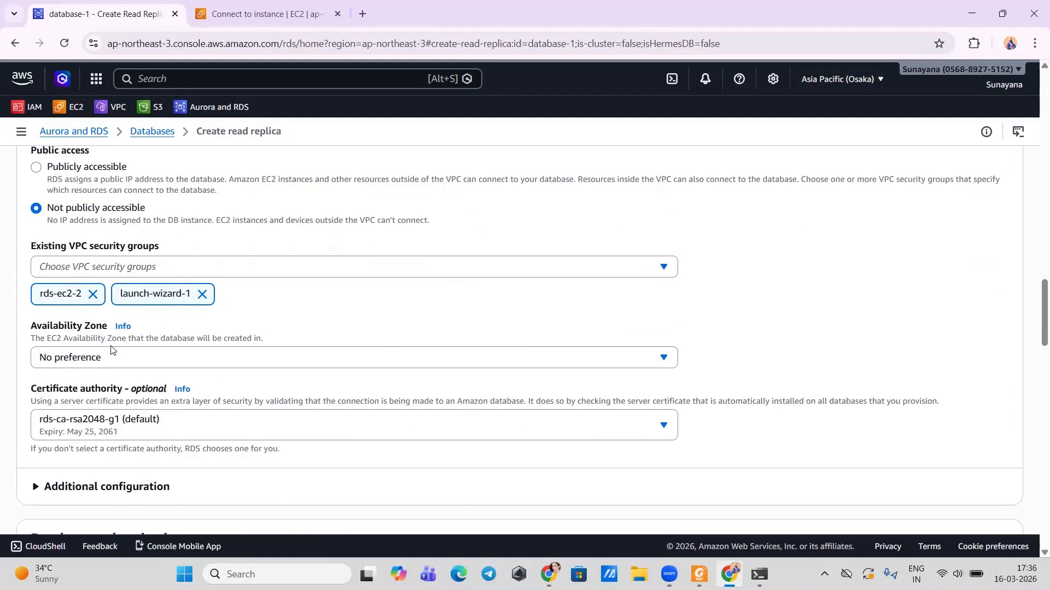
scroll(111, 350, up, 3)
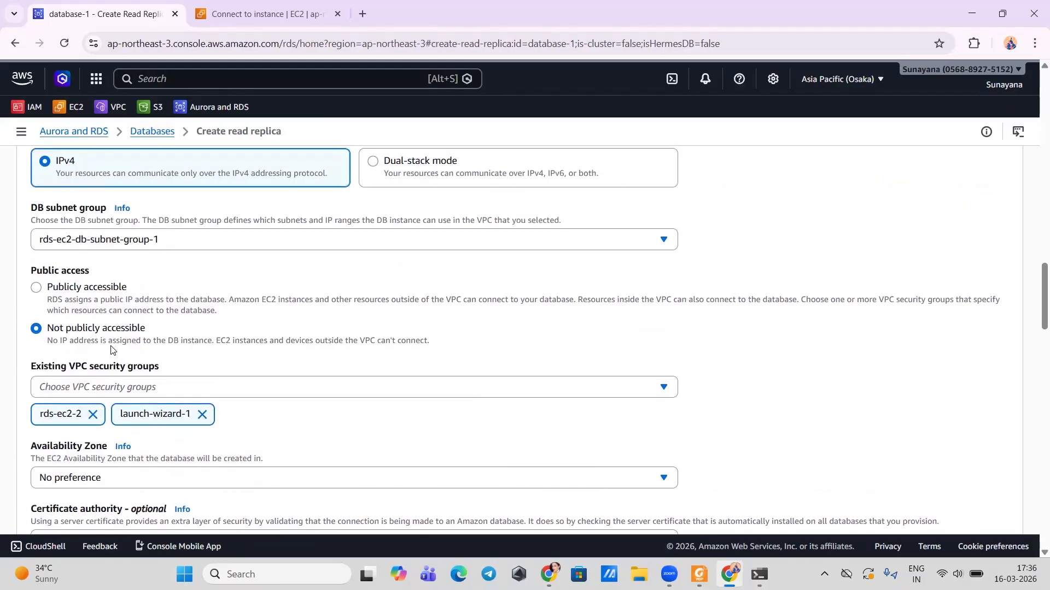
scroll(112, 350, down, 2)
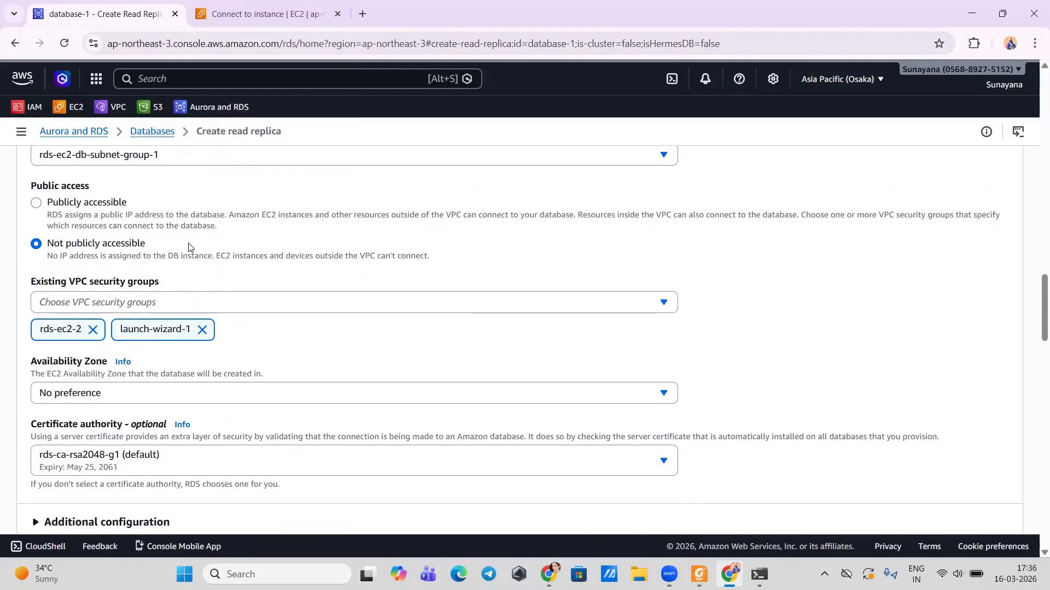
scroll(187, 306, down, 2)
scroll(186, 307, down, 20)
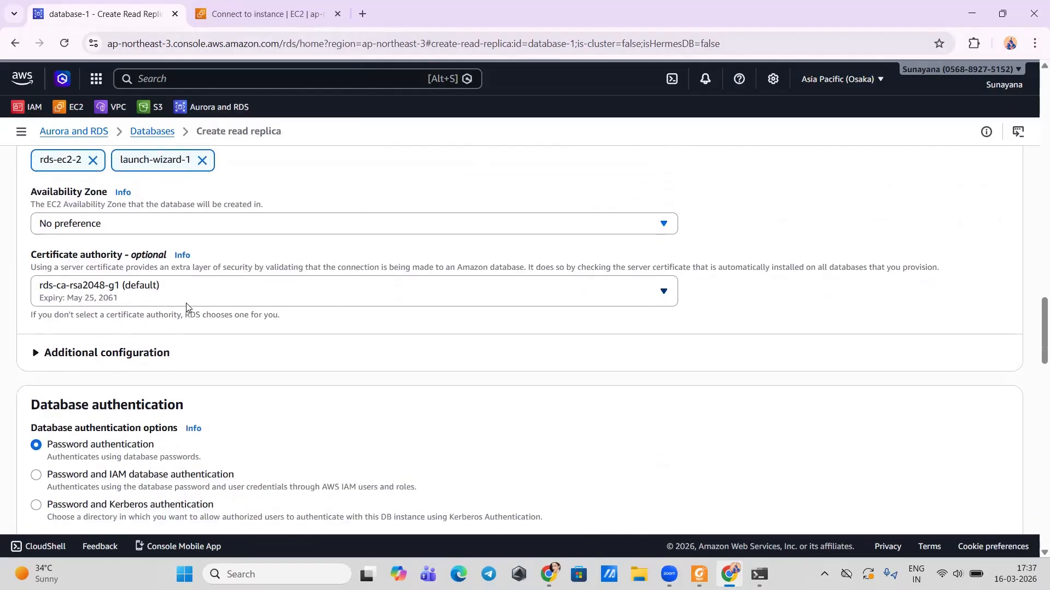
scroll(917, 505, down, 5)
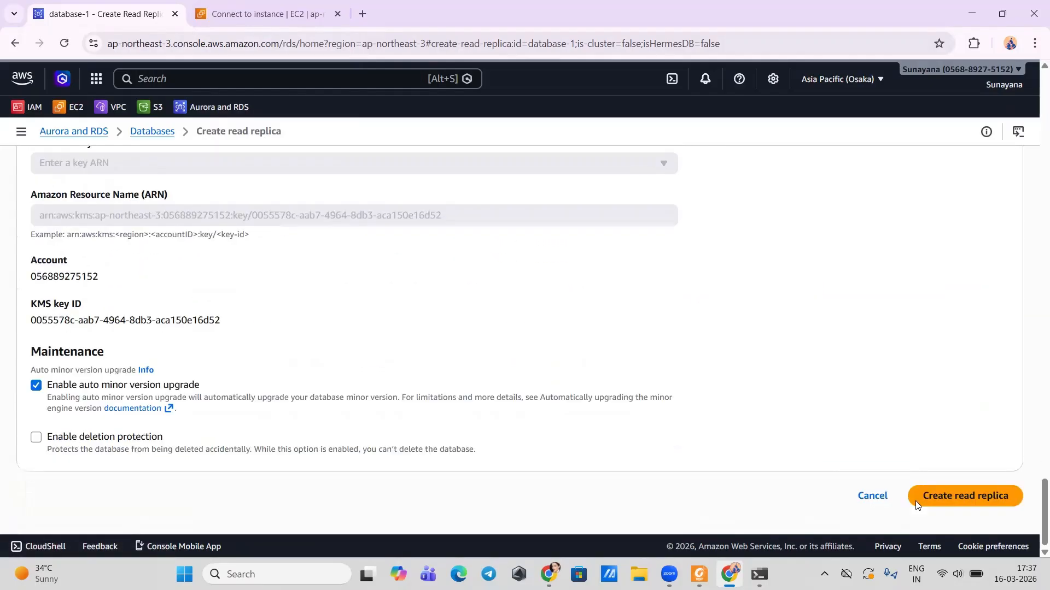
Step: Submit the read replica so myrepl appears under database-1 as Configuring
click(957, 497)
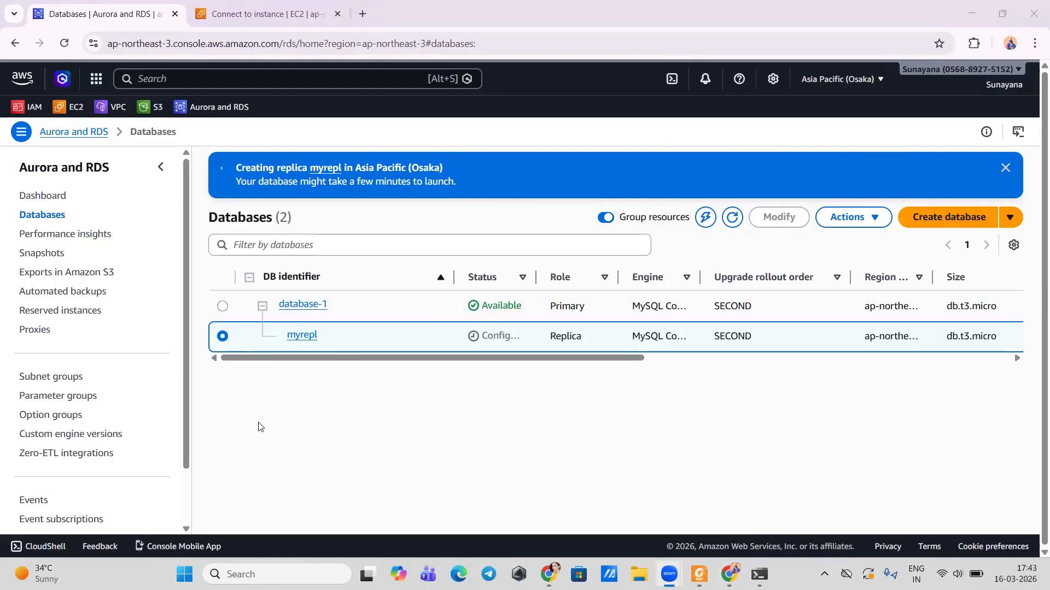
Step: Open myrepl's details and copy its endpoint address (port 3306)
click(302, 336)
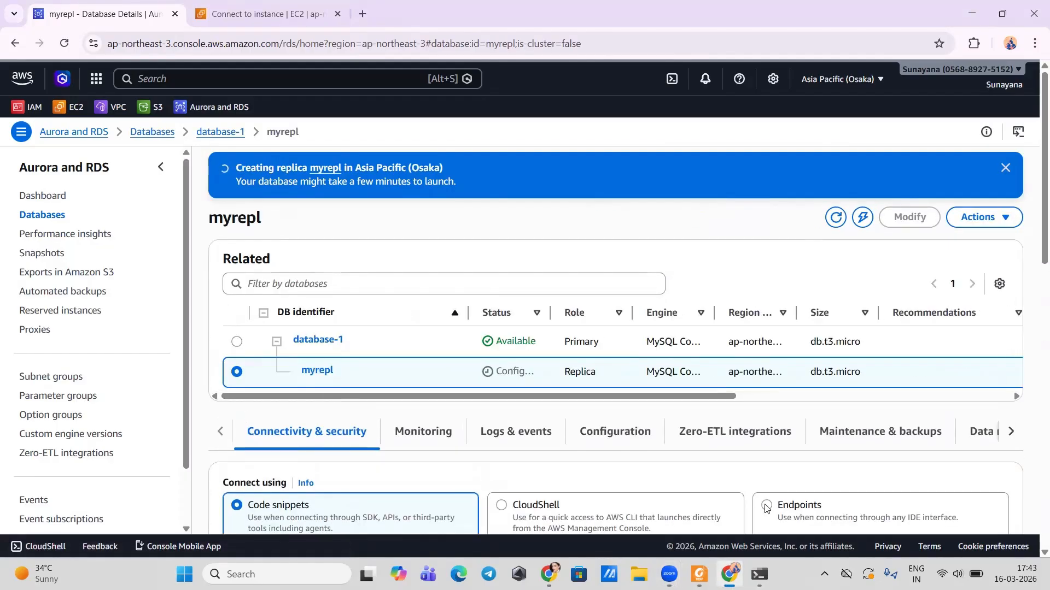
click(766, 508)
scroll(618, 416, down, 9)
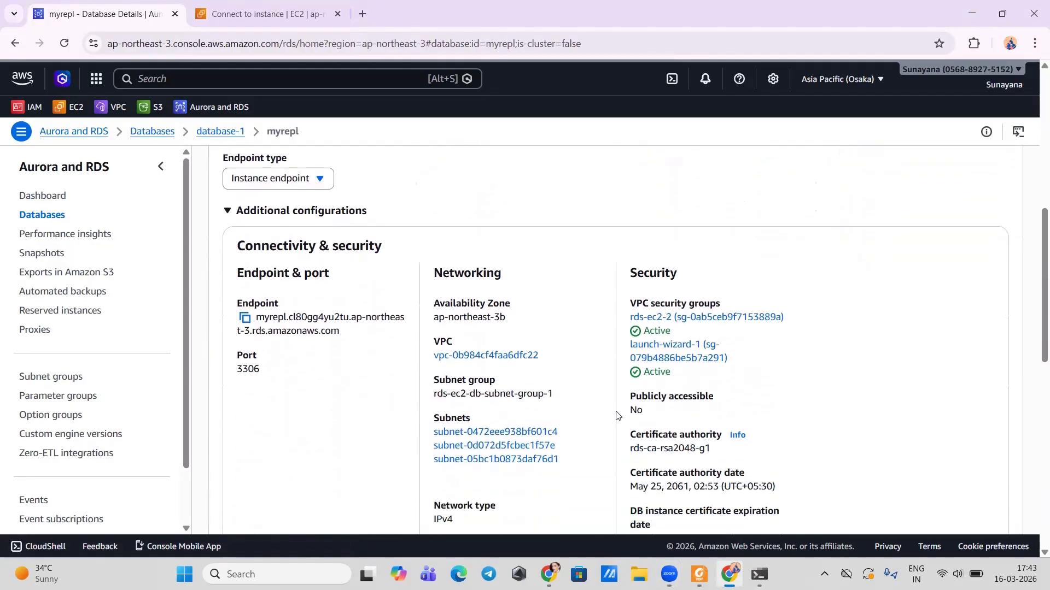
click(245, 318)
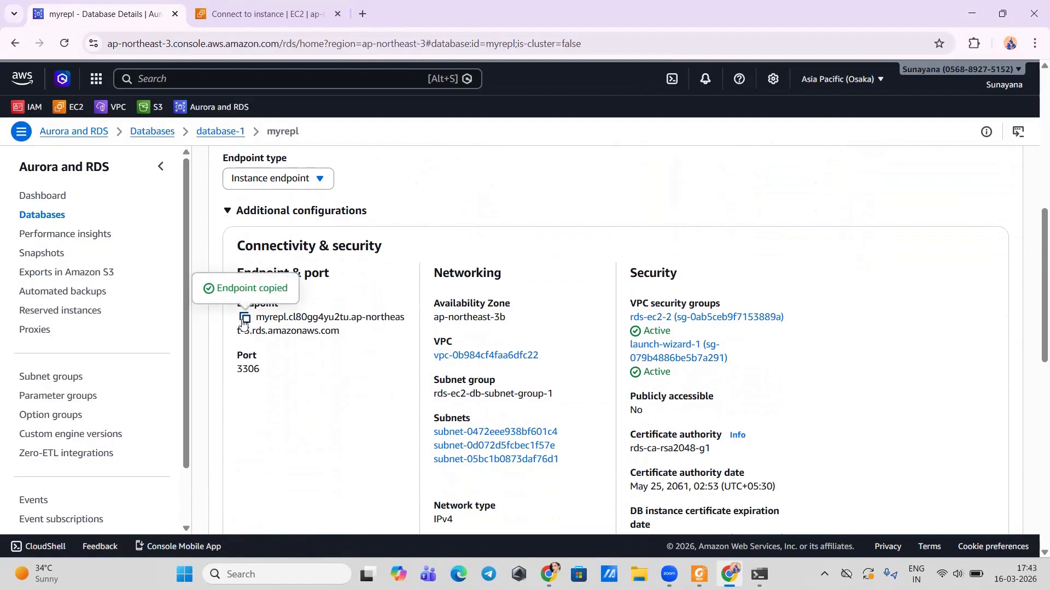
Step: Exit the MySQL session on database-1
click(760, 574)
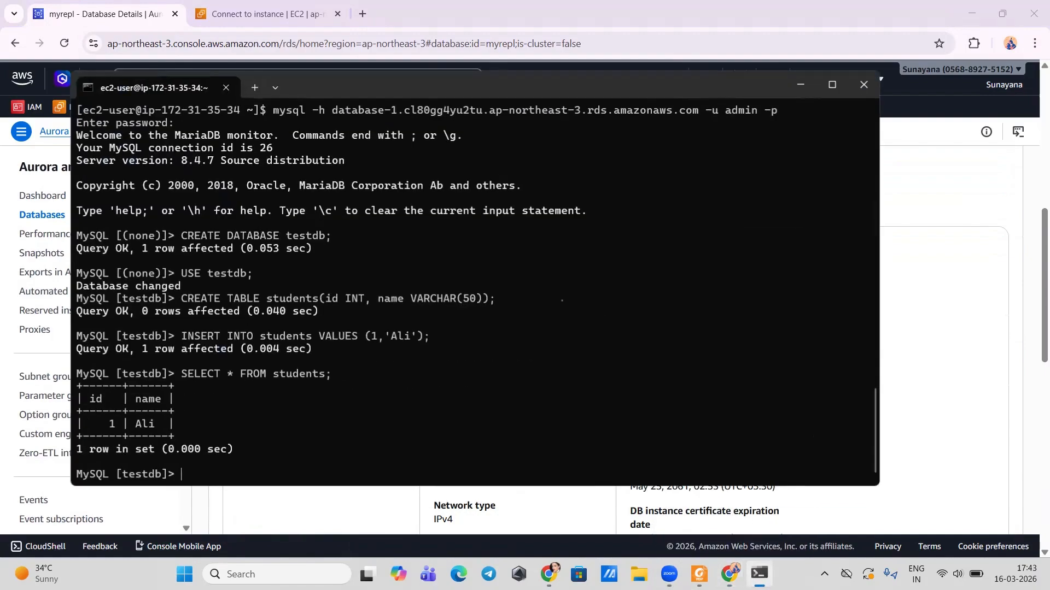
text(exit)
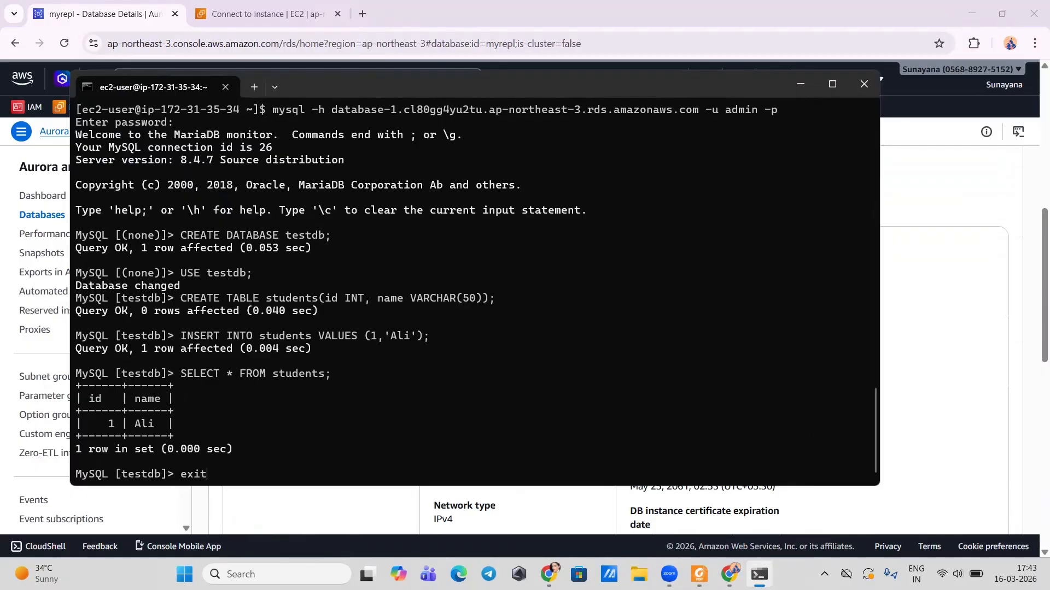
key(Return)
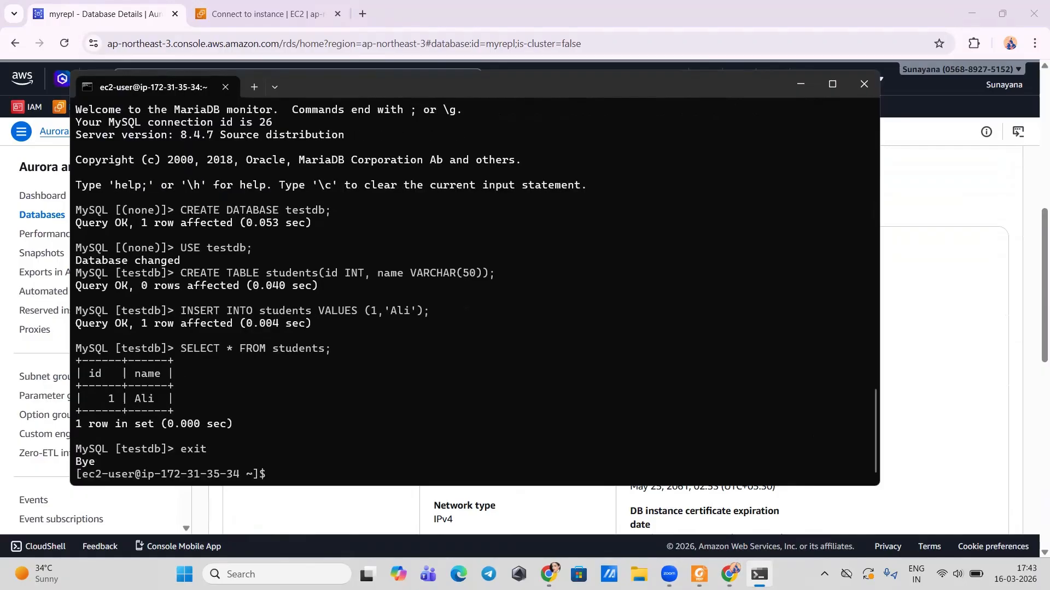
Step: Connect to the myrepl replica with mysql -h <replica endpoint> -u admin -p and log in
text(mysql -h v)
key(BackSpace)
key(ctrl+v)
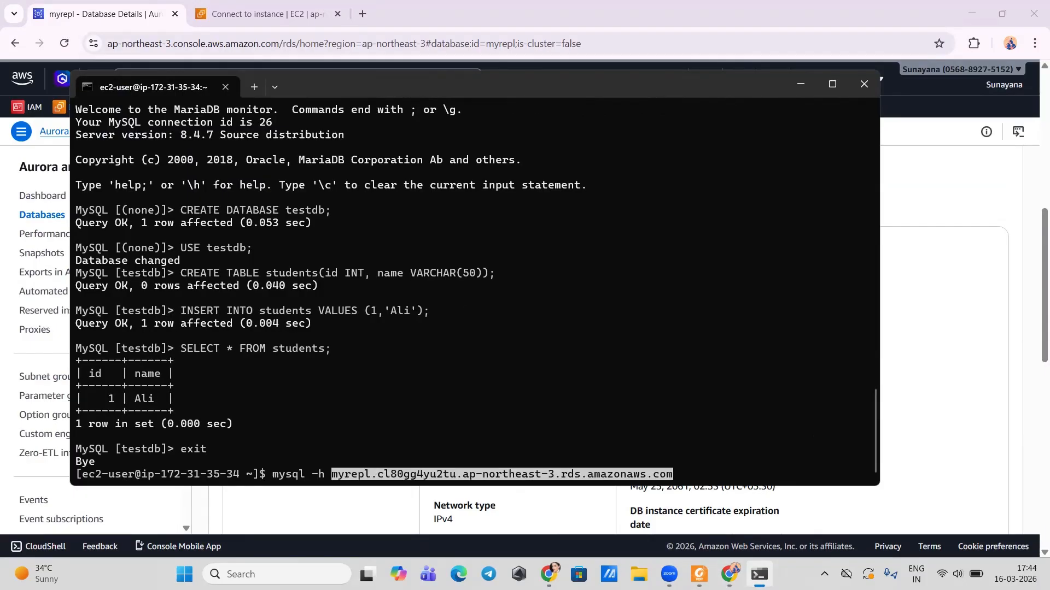
key(Right)
text(-u a)
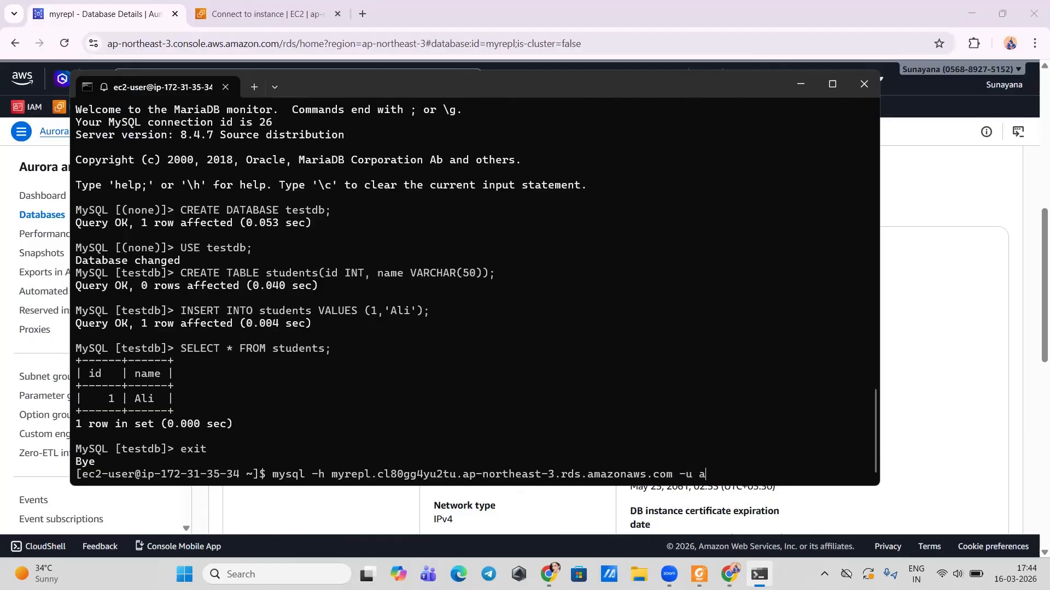
text(dmin -p)
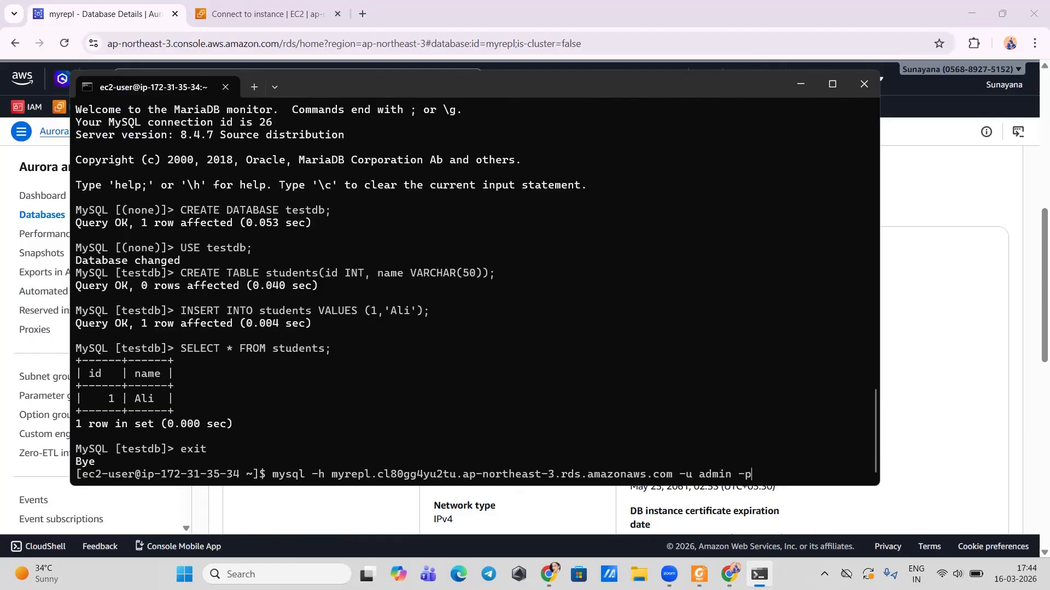
key(Return)
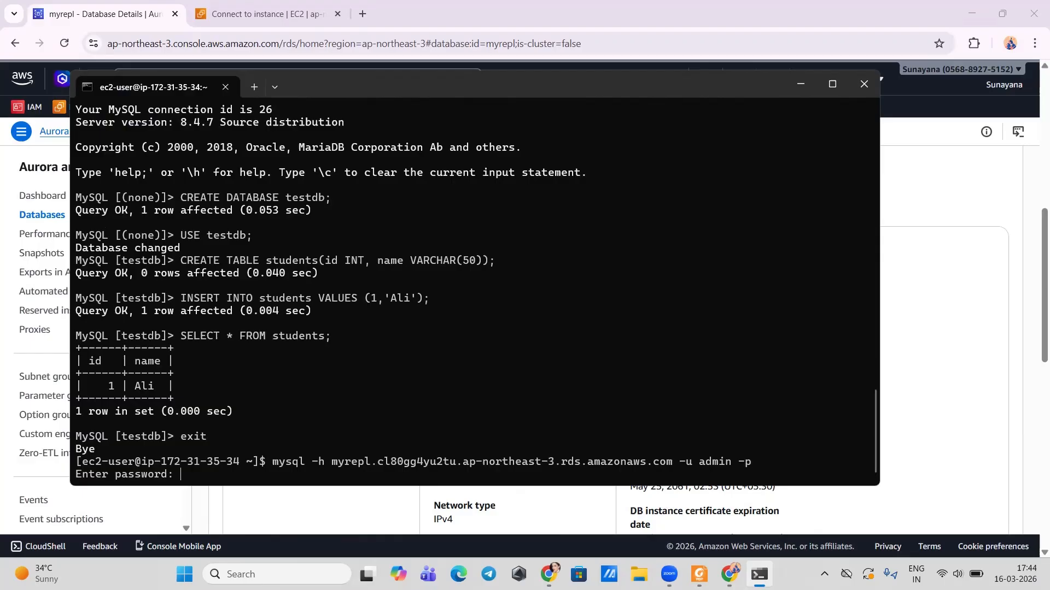
key(Return)
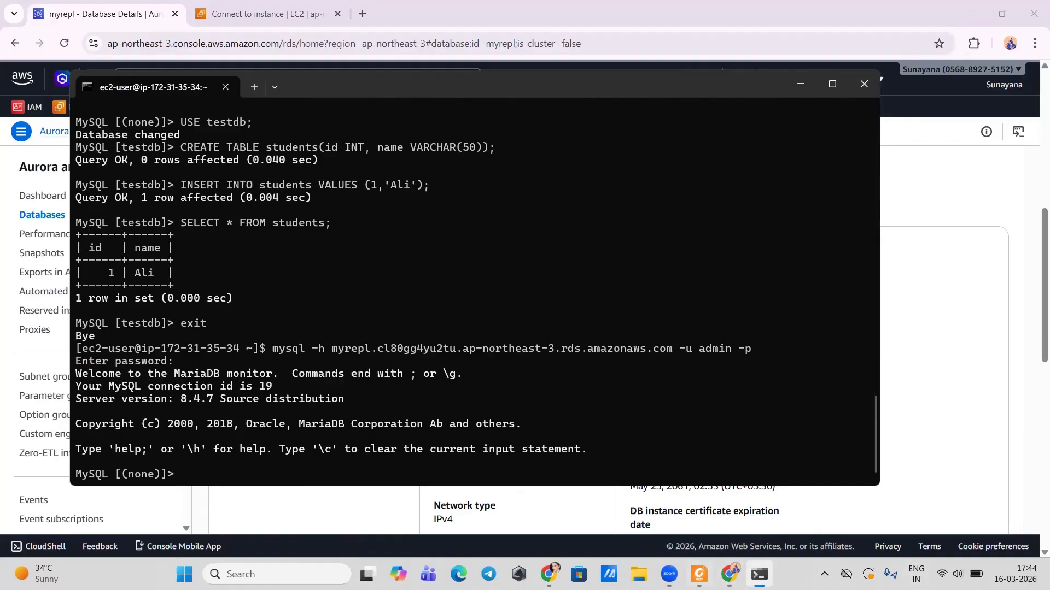
click(699, 574)
Step: Run USE testdb on the replica and copy the guide's SELECT * FROM students query
scroll(469, 378, down, 3)
scroll(469, 378, down, 5)
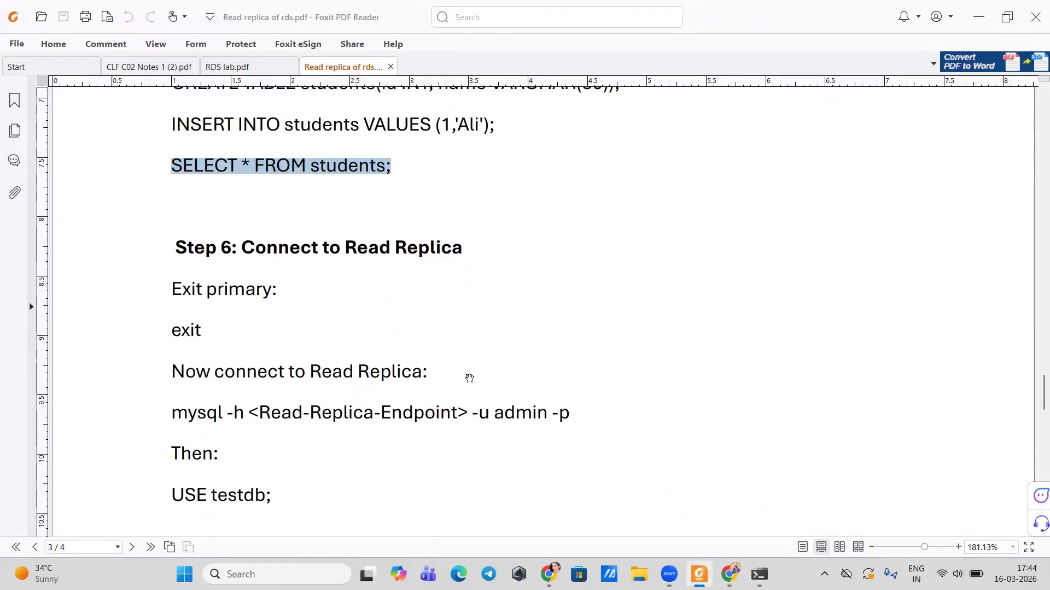
scroll(469, 379, down, 5)
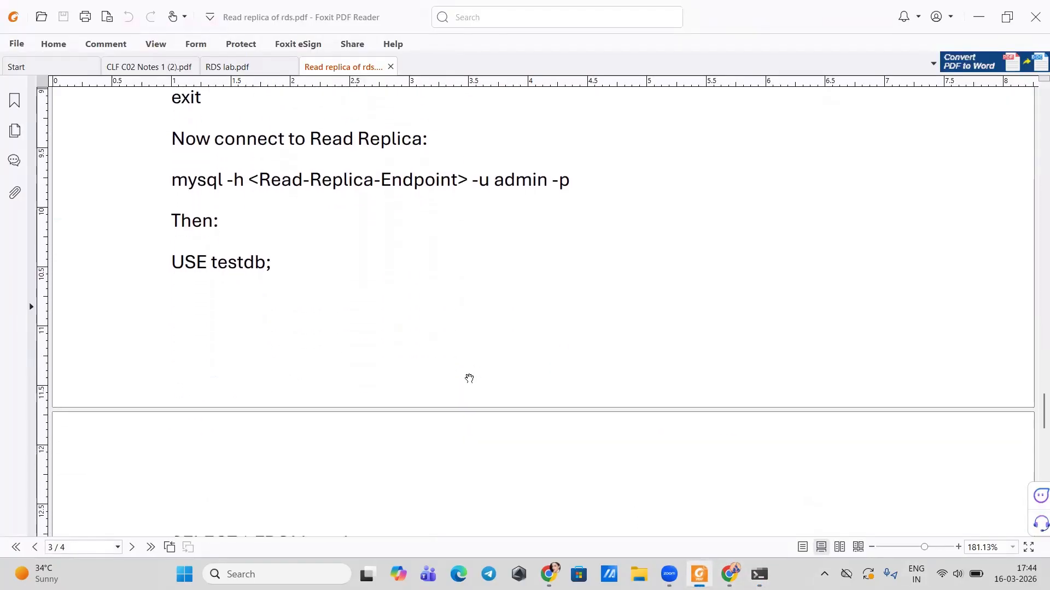
drag(172, 172, 275, 175)
key(ctrl+c)
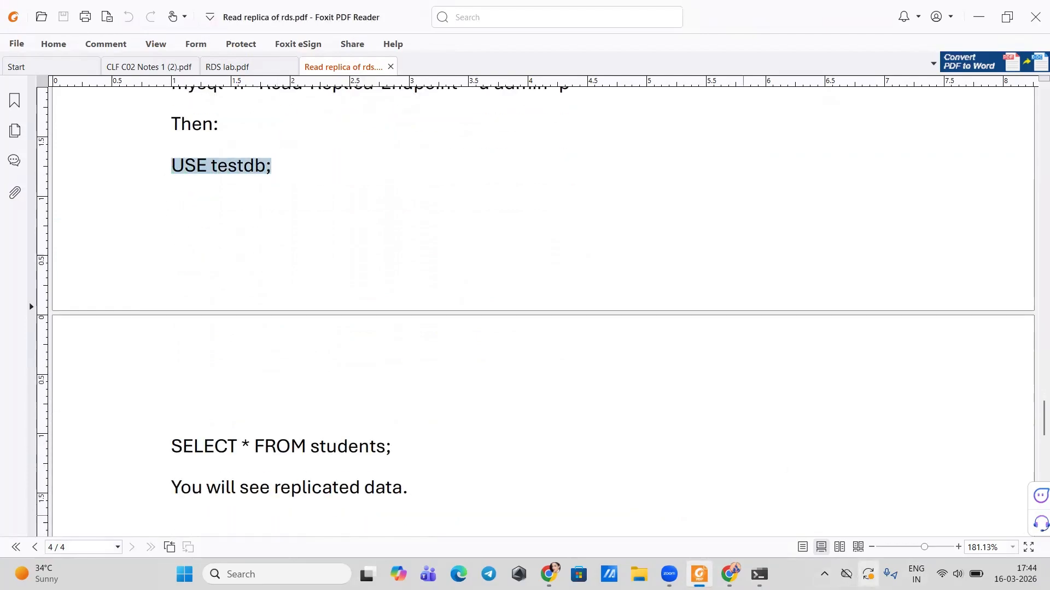
click(759, 574)
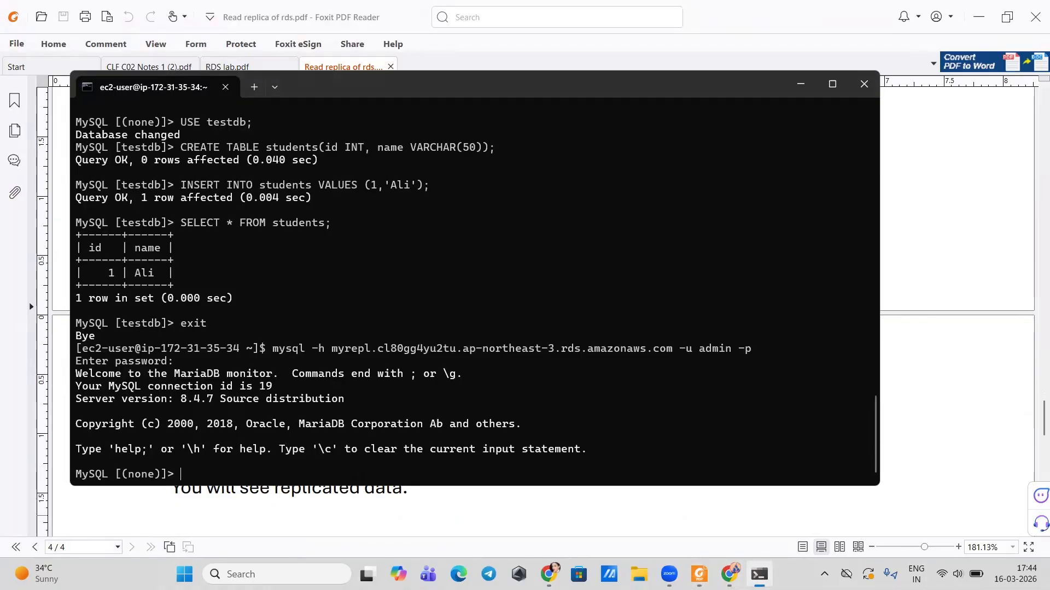
key(ctrl+v)
key(Return)
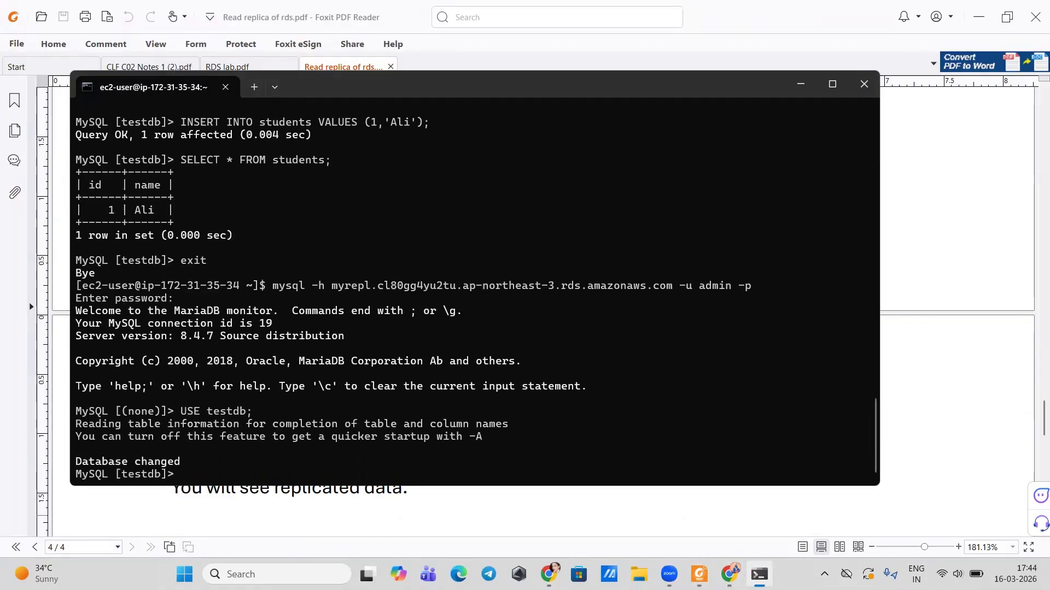
click(759, 574)
scroll(541, 452, down, 3)
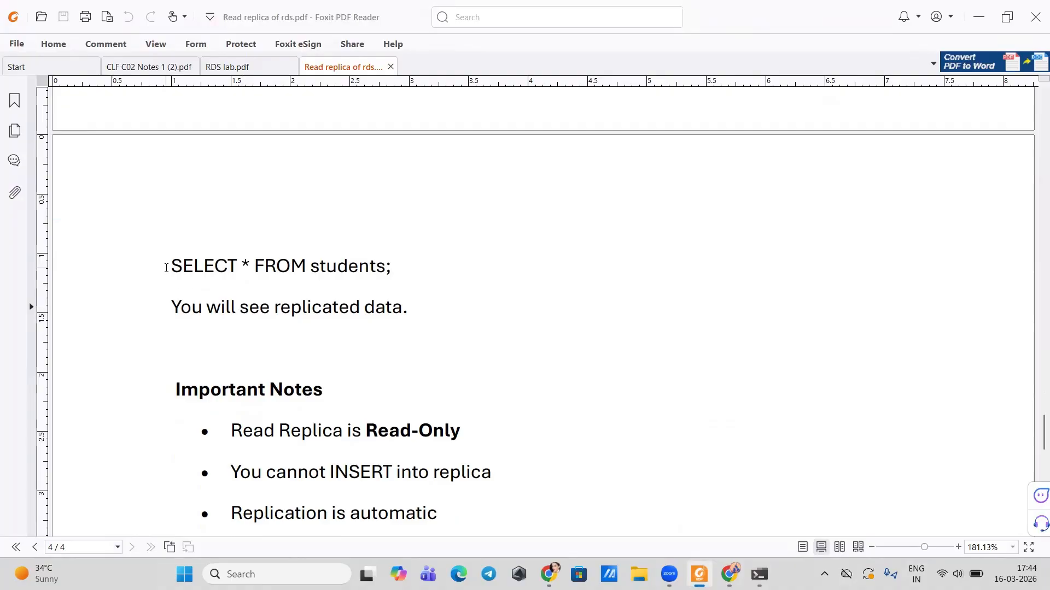
drag(168, 268, 393, 268)
key(ctrl+c)
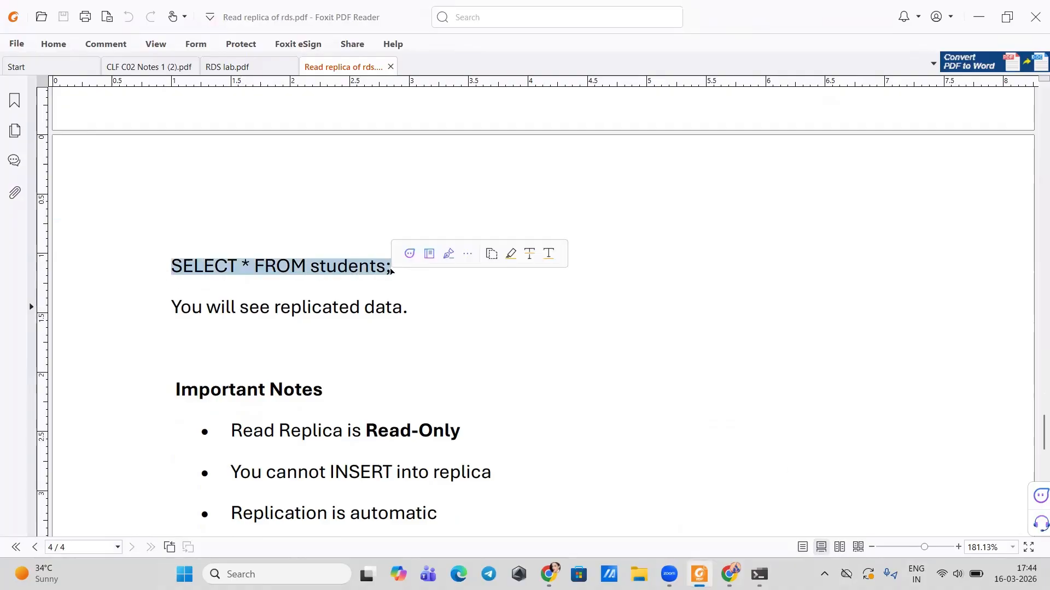
key(alt+Tab)
Step: Run SELECT * FROM students on myrepl and check it returns the row 1, Ali
key(ctrl+v)
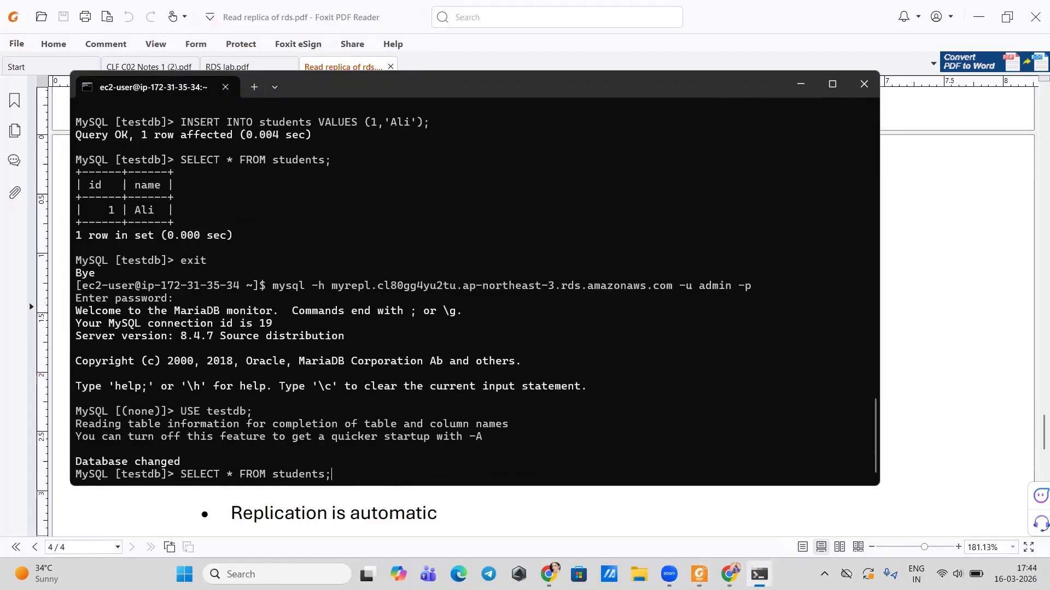
key(Return)
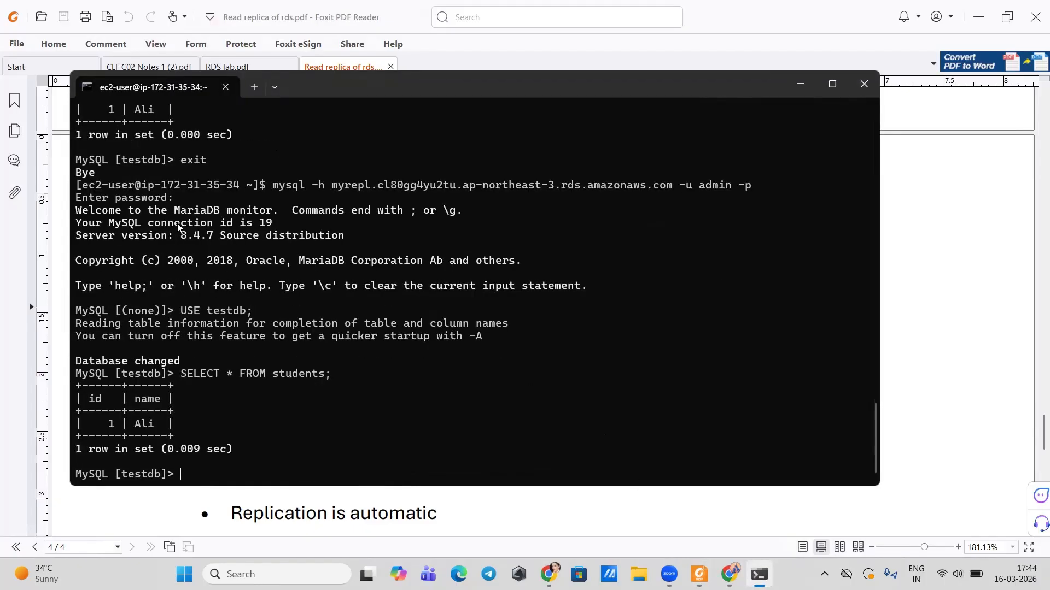
scroll(146, 154, up, 5)
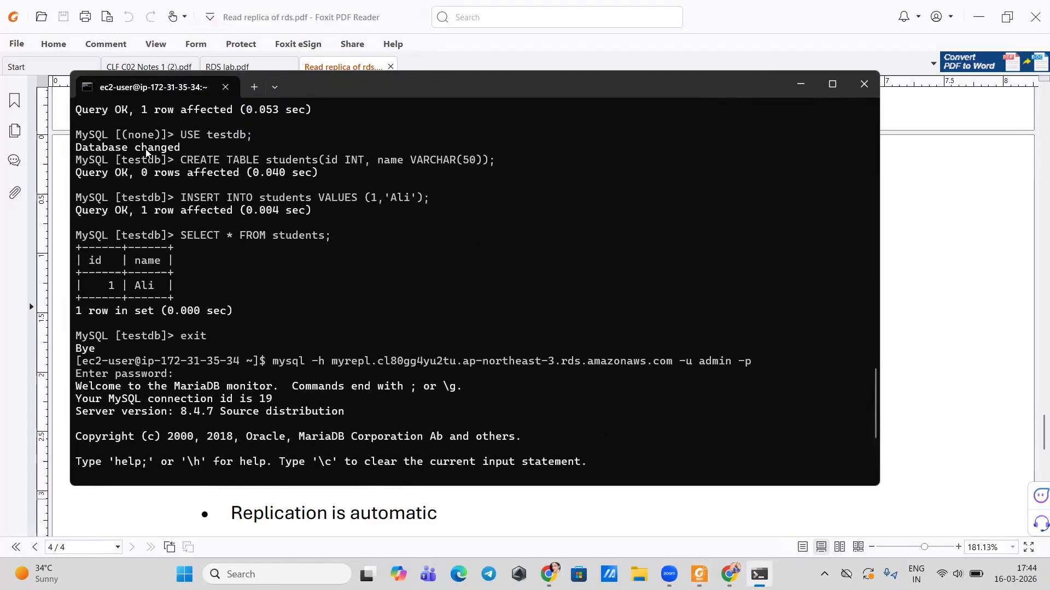
scroll(146, 154, up, 2)
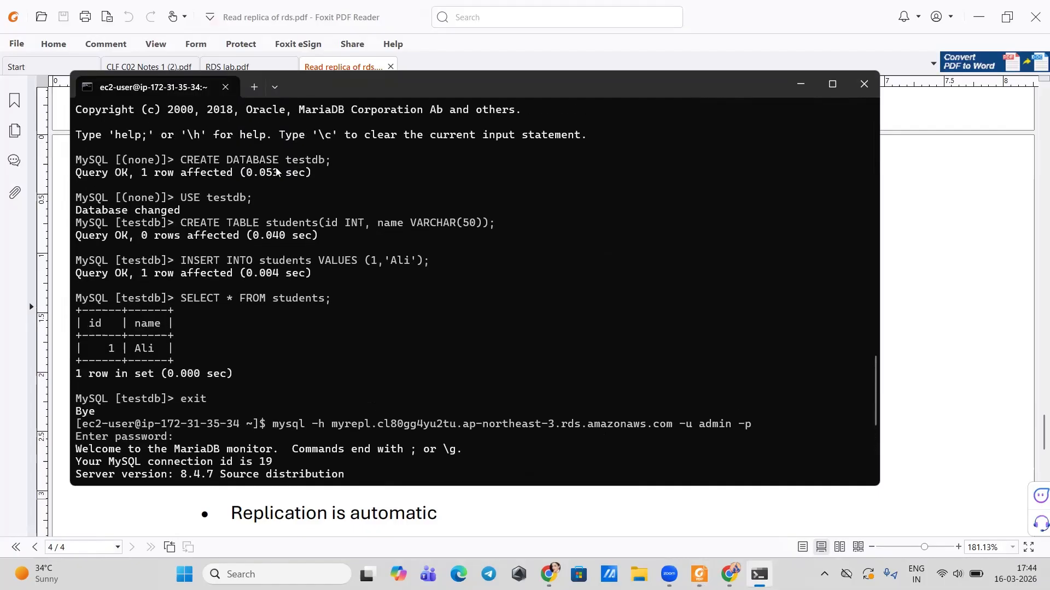
scroll(202, 208, down, 6)
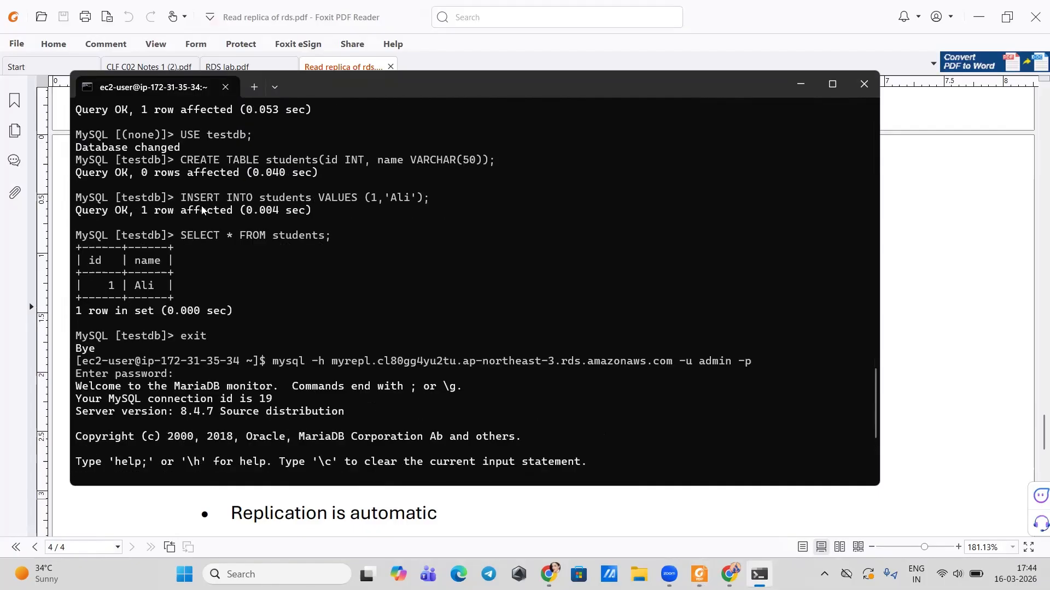
scroll(201, 210, down, 1)
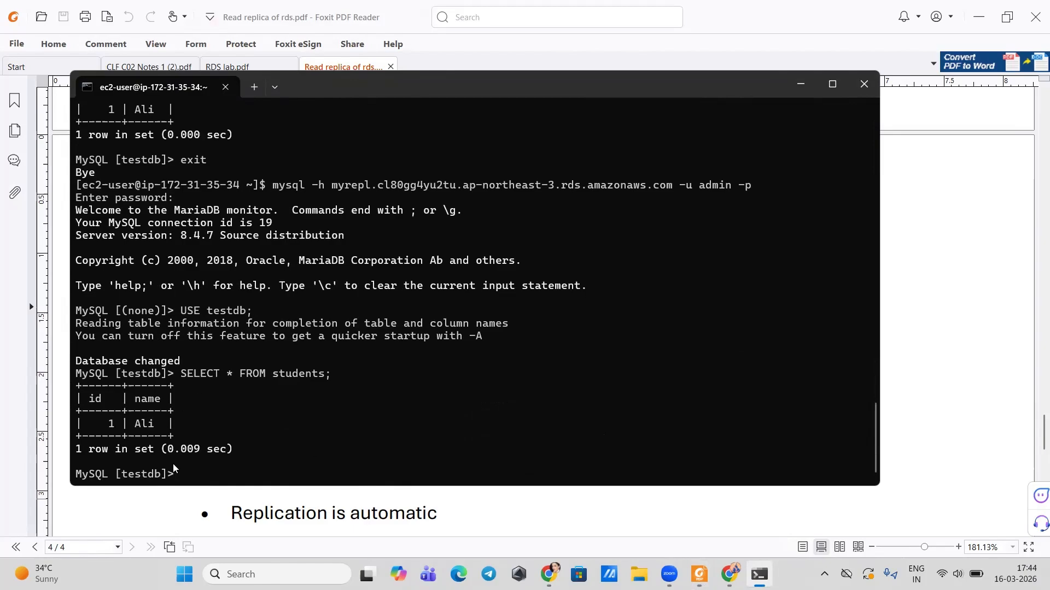
Step: Bring the Foxit lab guide forward and scroll to the Important Notes on read-only replicas
click(699, 574)
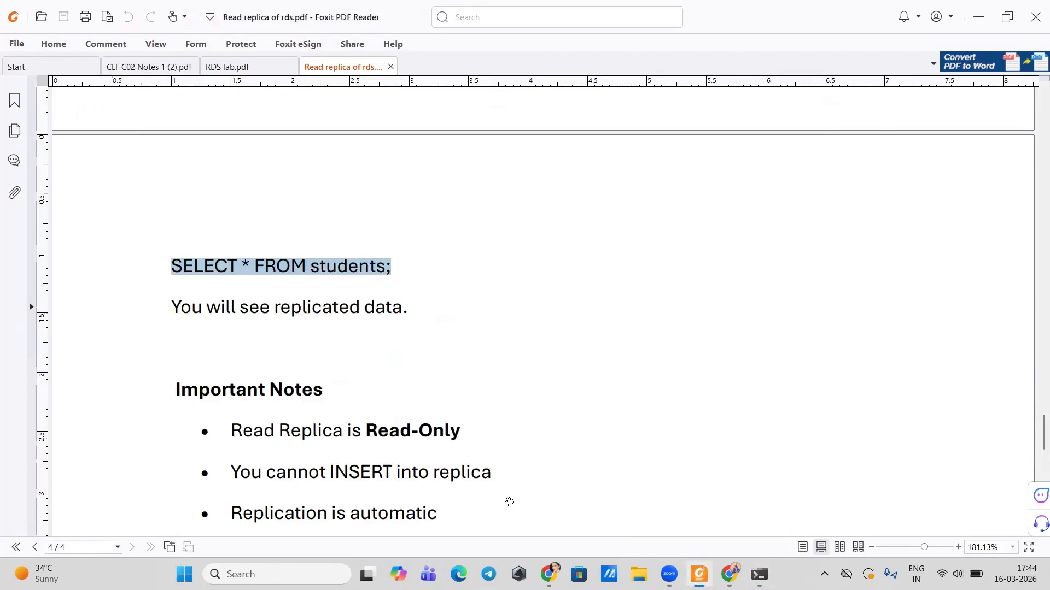
scroll(293, 406, down, 3)
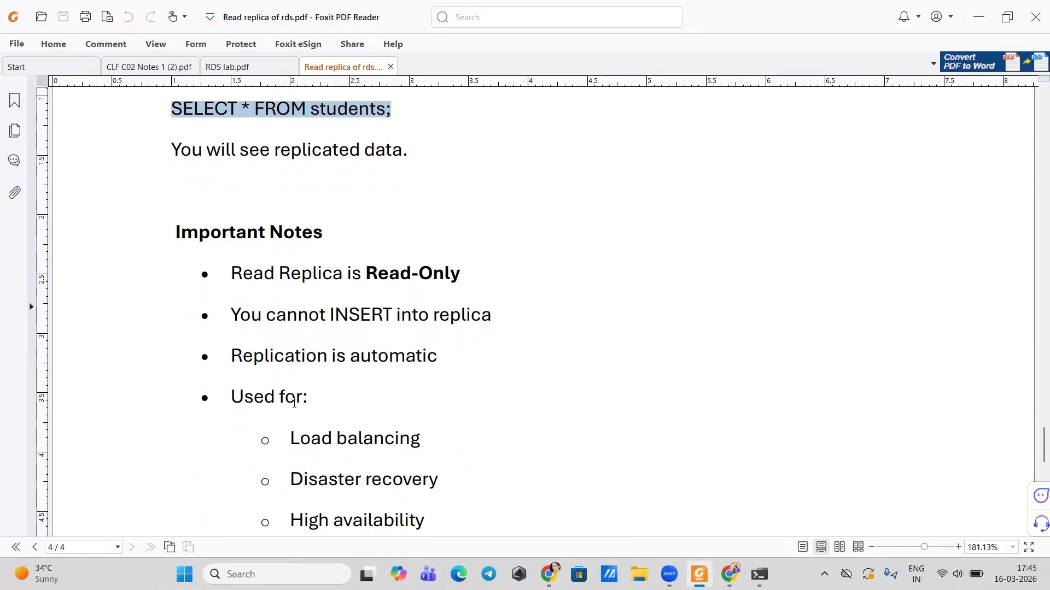
scroll(293, 404, down, 2)
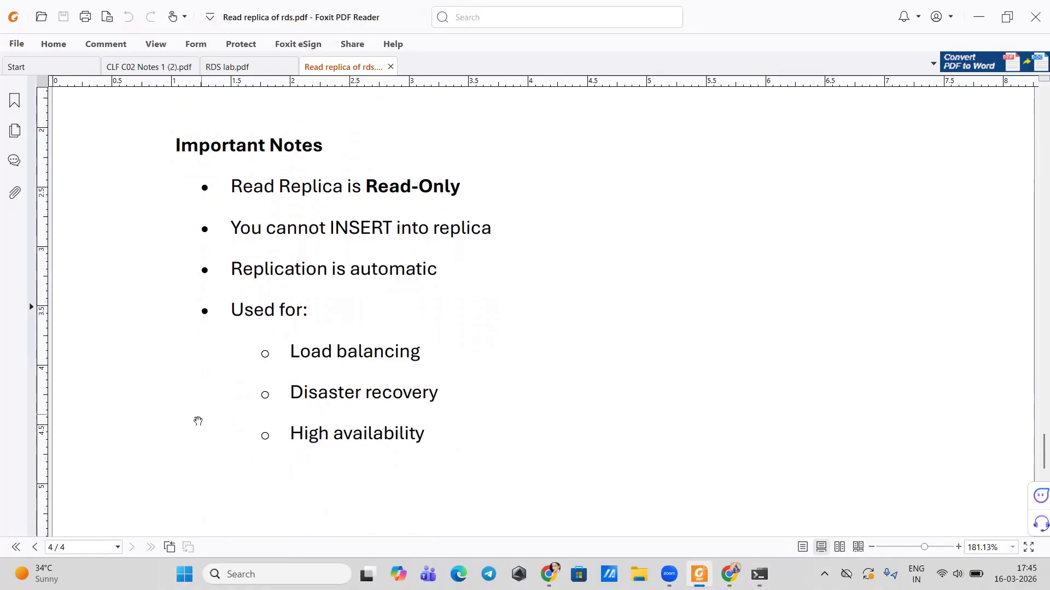